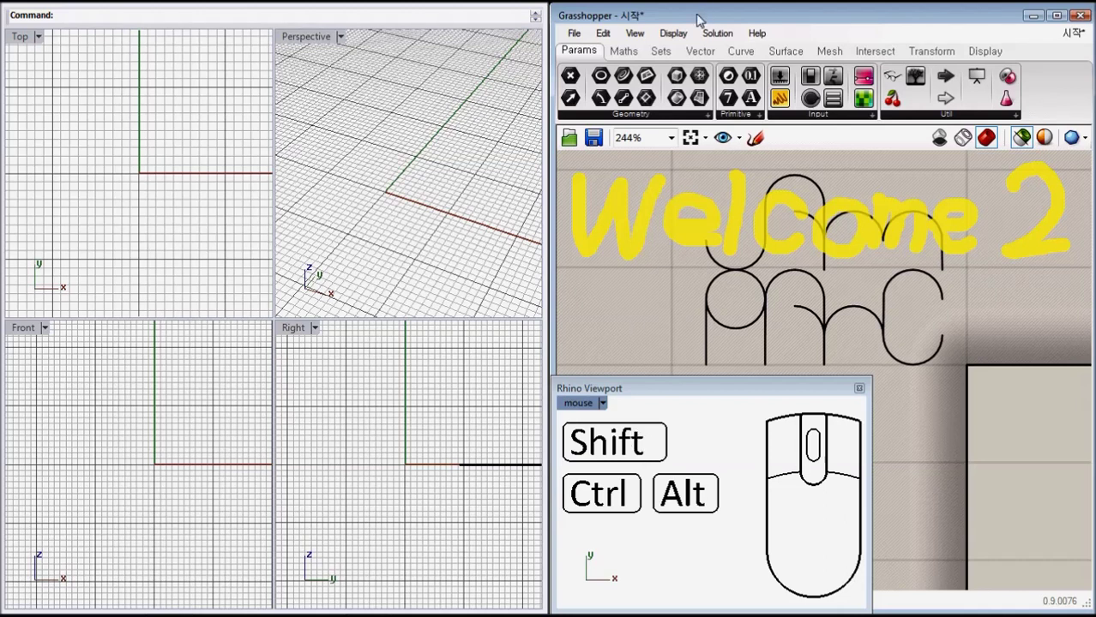
# Bring up the Rhino viewports notes on the canvas and activate the Top, Perspective, Front and Right viewports in turn
pyautogui.click(724, 137)
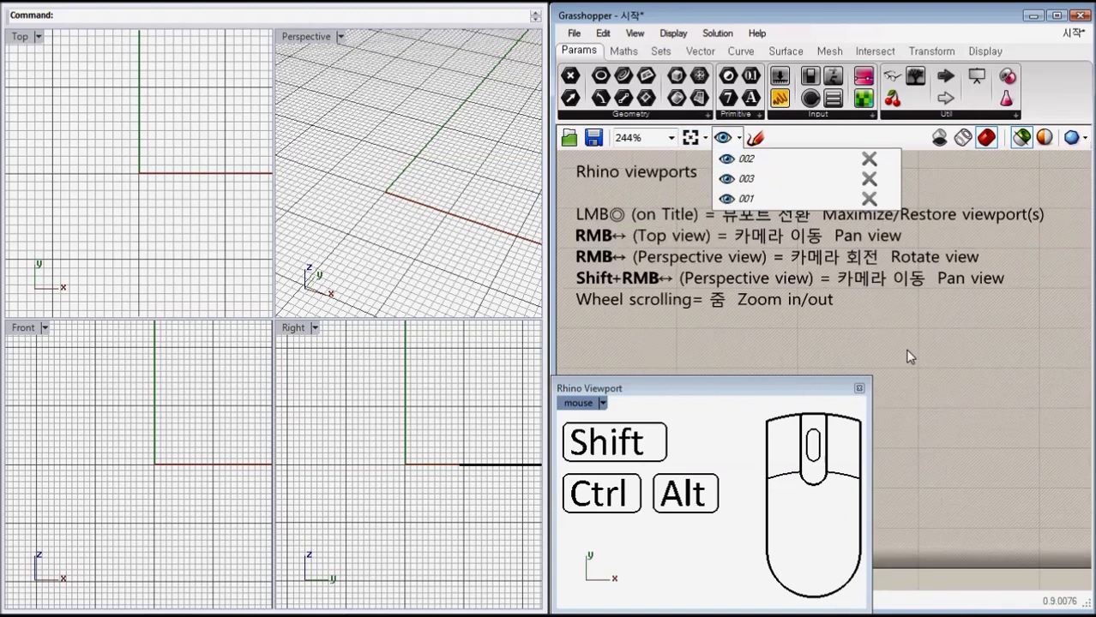
pyautogui.click(889, 352)
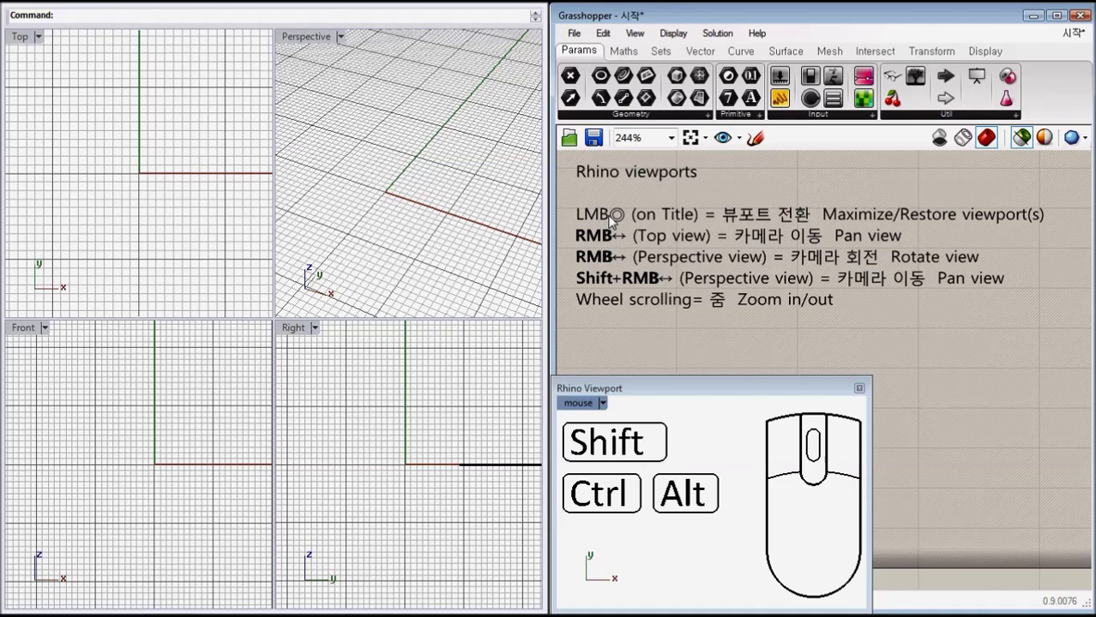
pyautogui.click(235, 122)
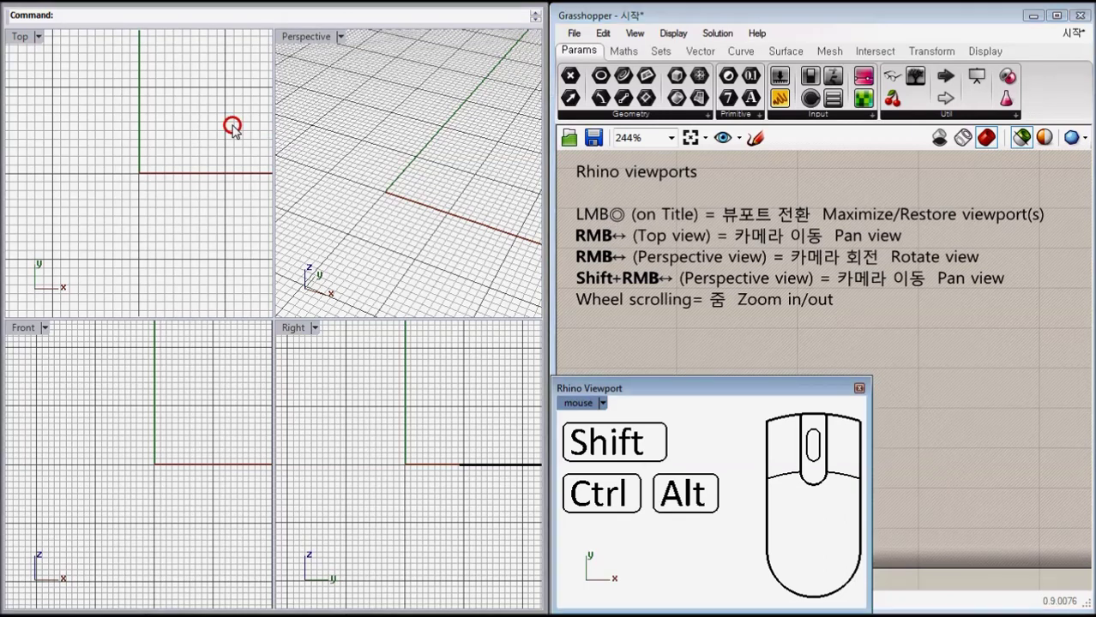
pyautogui.click(308, 140)
pyautogui.click(152, 454)
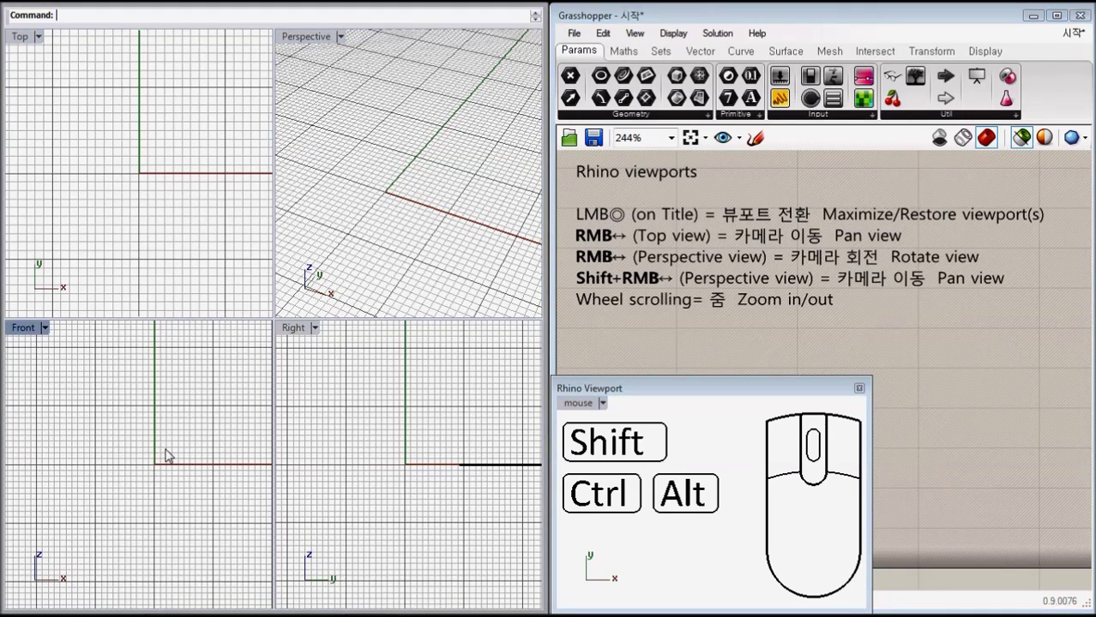
pyautogui.click(363, 471)
pyautogui.click(365, 251)
pyautogui.click(213, 254)
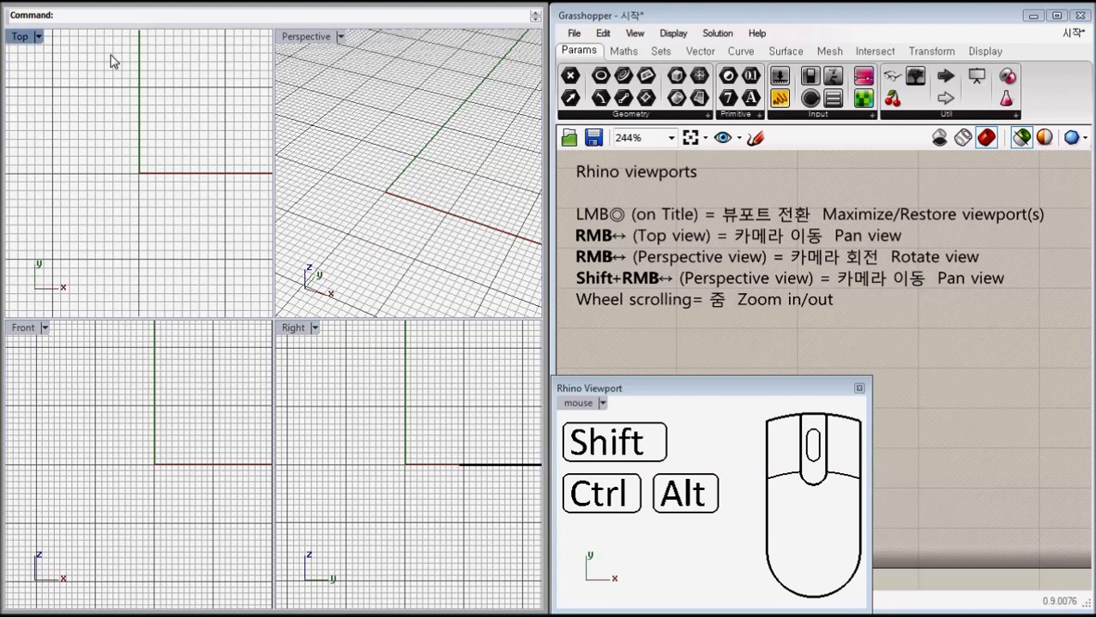
pyautogui.click(51, 396)
pyautogui.click(374, 390)
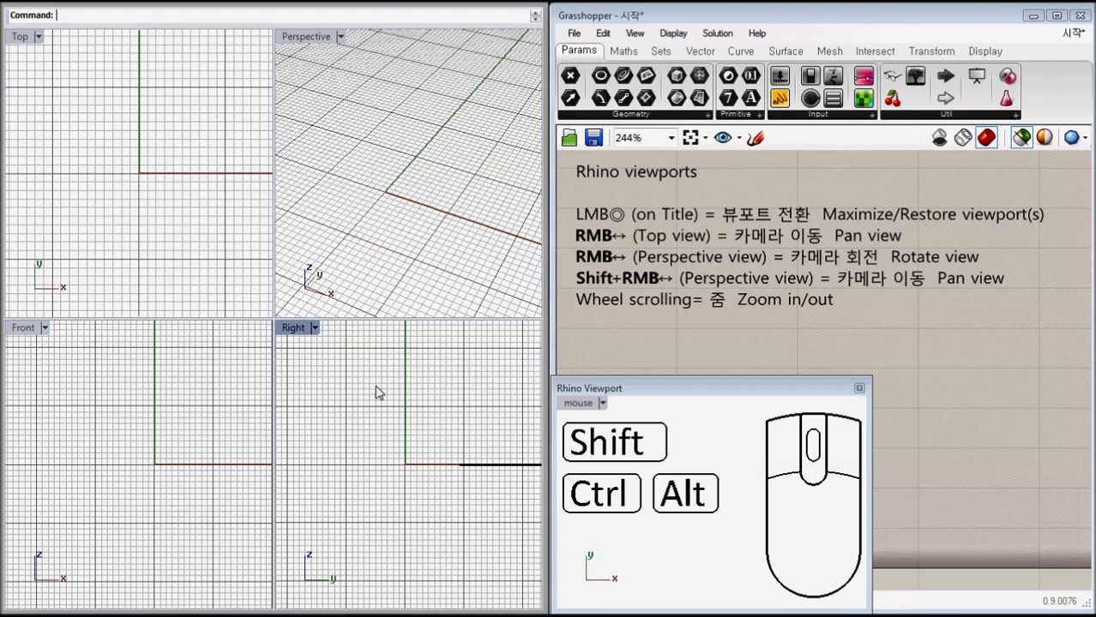
pyautogui.click(386, 88)
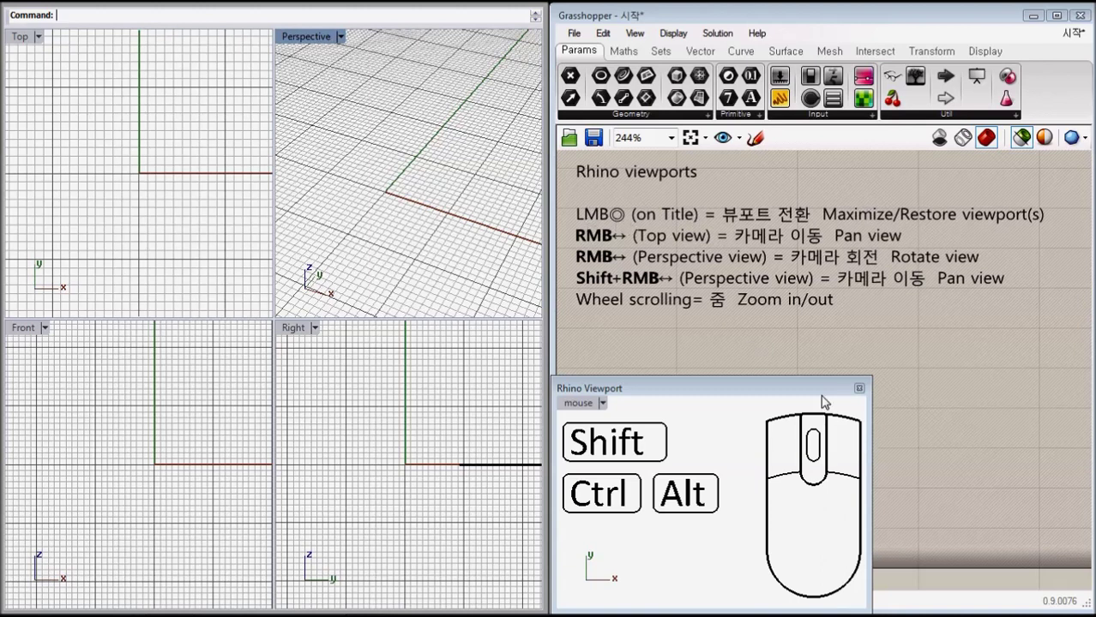
# Maximize and restore the Top viewport, and do the same with the Perspective viewport
pyautogui.click(787, 435)
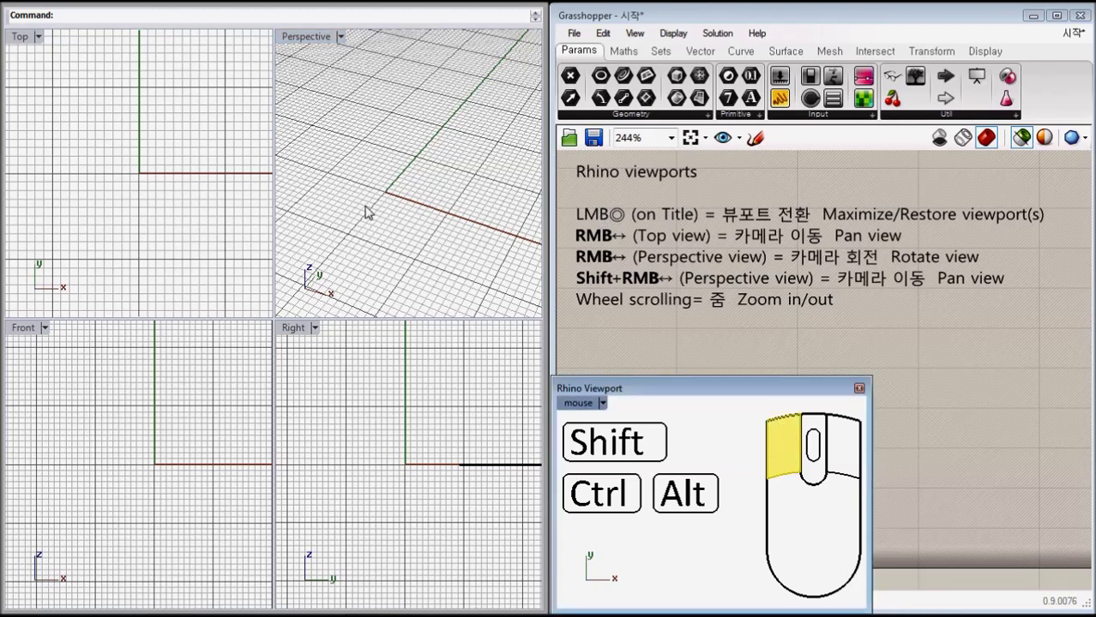
pyautogui.doubleClick(20, 36)
pyautogui.doubleClick(19, 37)
pyautogui.doubleClick(305, 38)
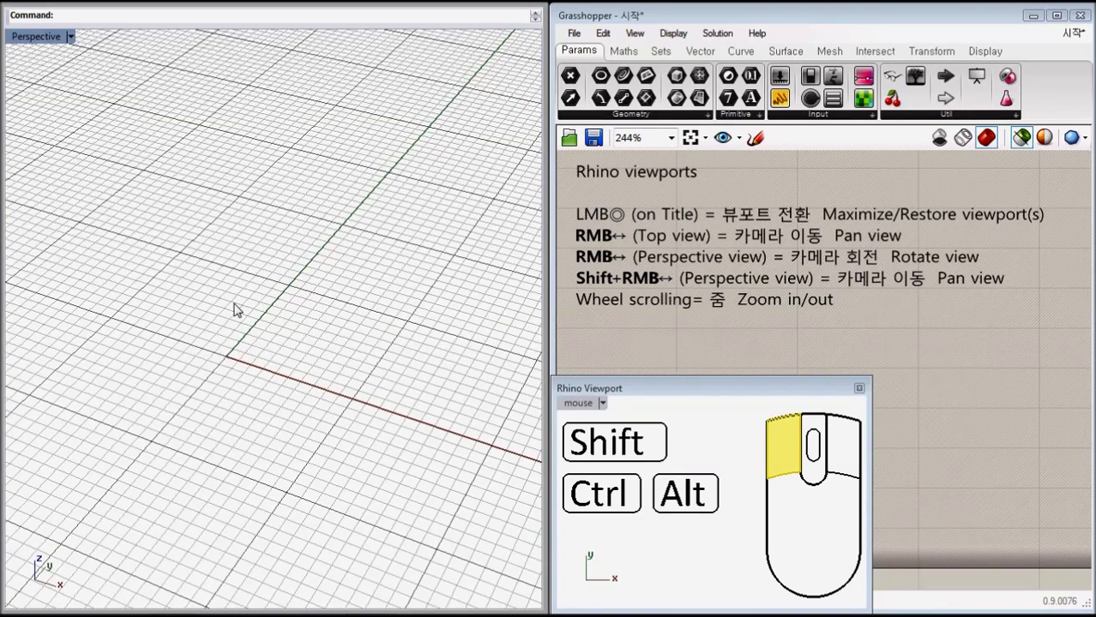
pyautogui.doubleClick(36, 37)
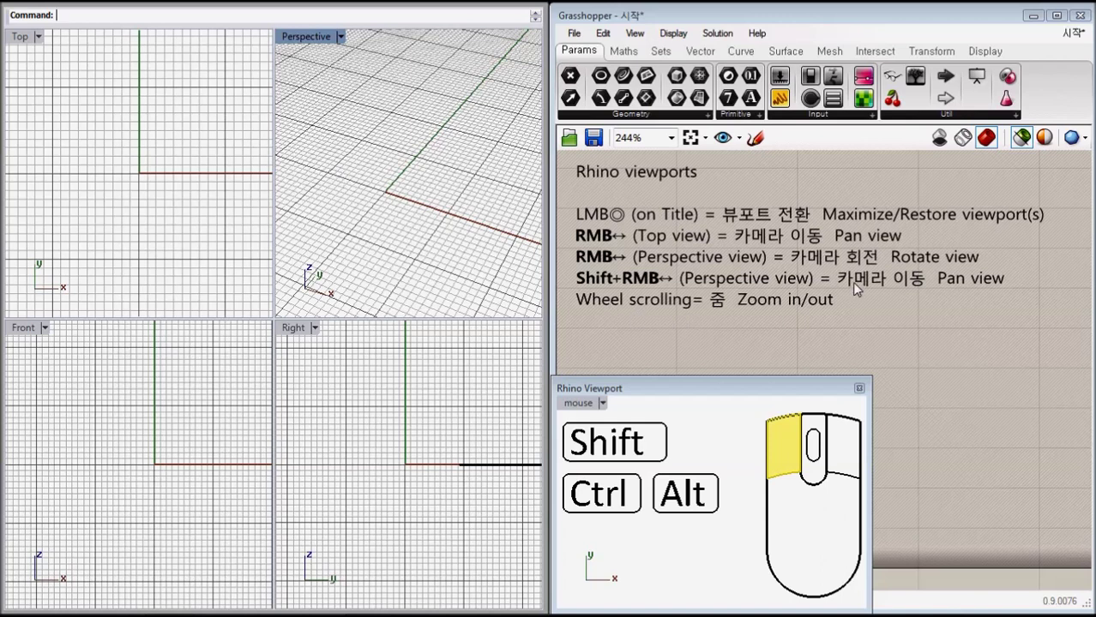
# Pan the camera in the Top viewport and rotate the camera in the Perspective viewport
pyautogui.click(101, 172)
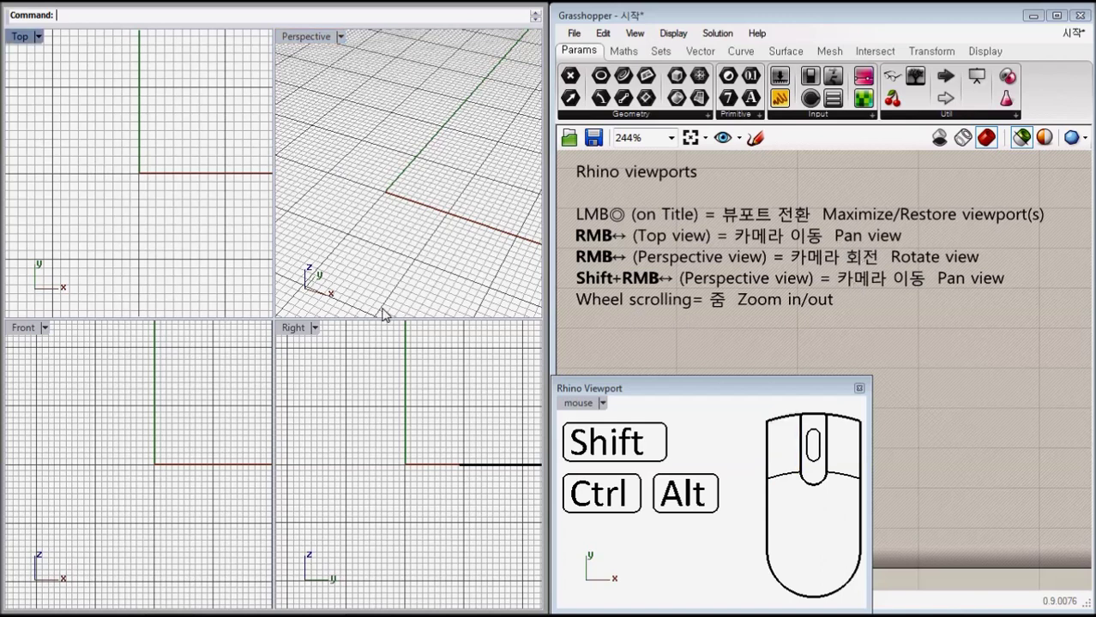
pyautogui.click(845, 447)
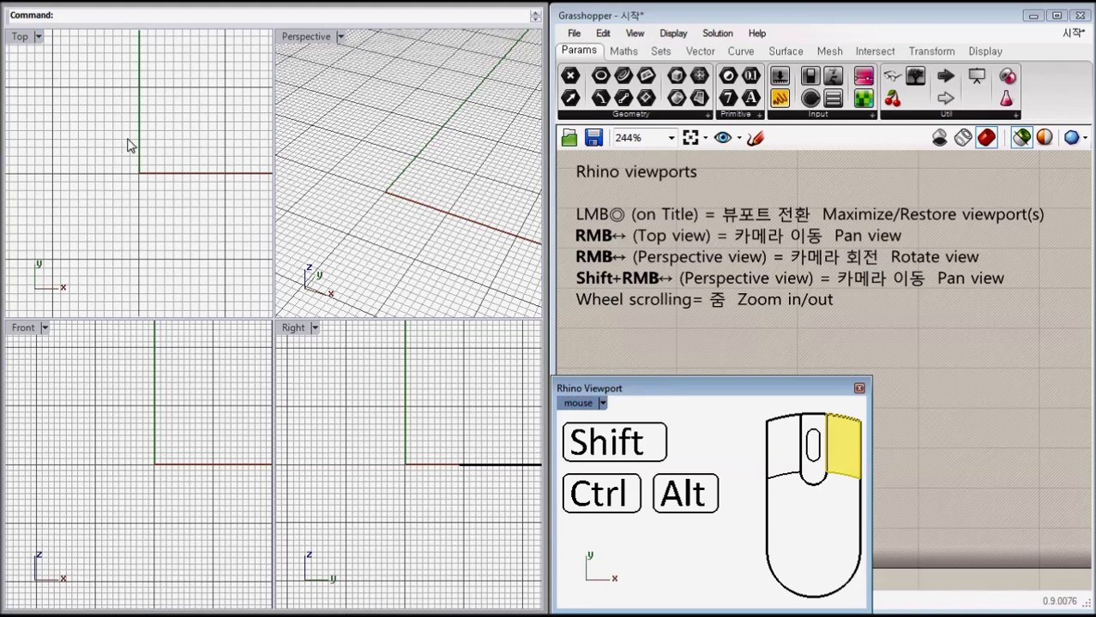
pyautogui.moveTo(131, 145); pyautogui.dragTo(139, 166, button='right')
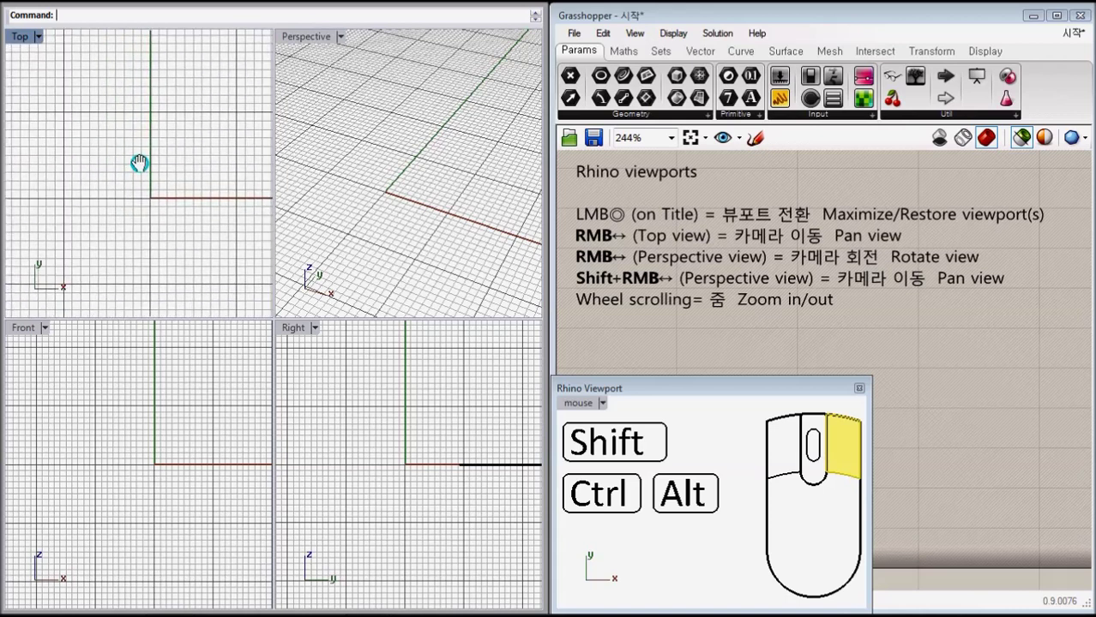
pyautogui.rightClick(393, 147)
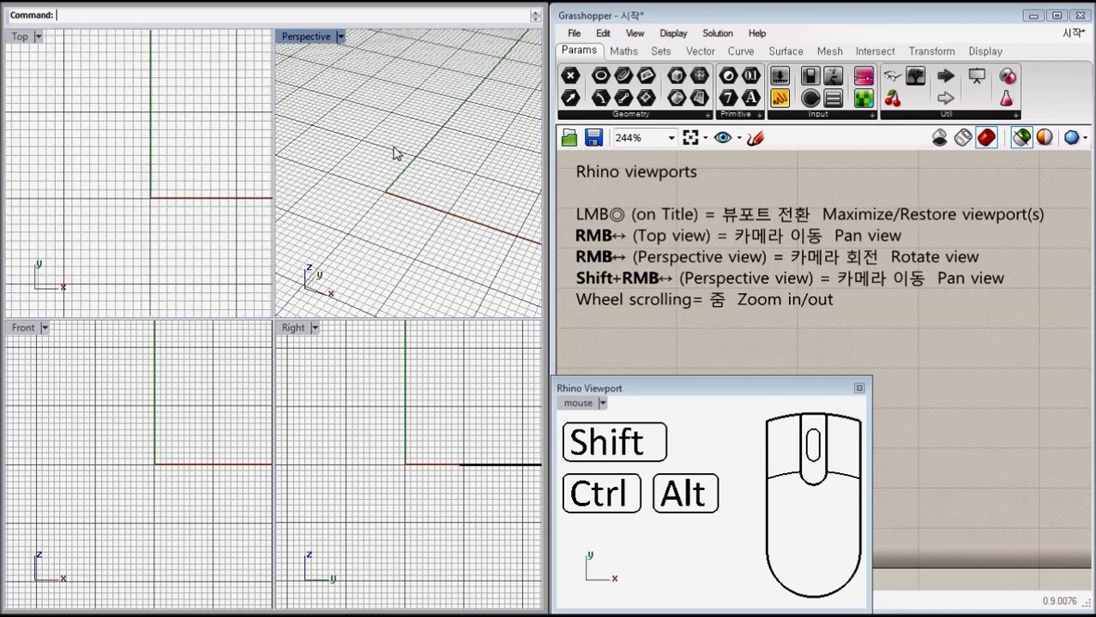
pyautogui.moveTo(461, 233); pyautogui.dragTo(505, 165, button='right')
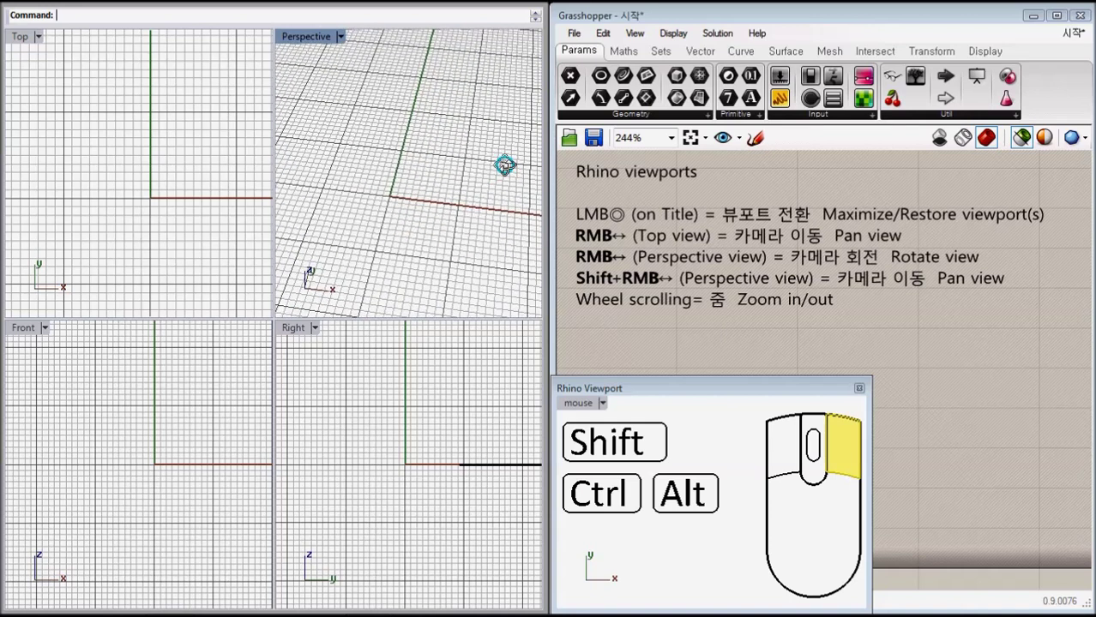
# Mark the Shift key on the input diagram and pan the camera in the Perspective viewport
pyautogui.click(660, 445)
pyautogui.press('shift')
pyautogui.keyDown('shift'); pyautogui.rightClick(842, 450); pyautogui.keyUp('shift')
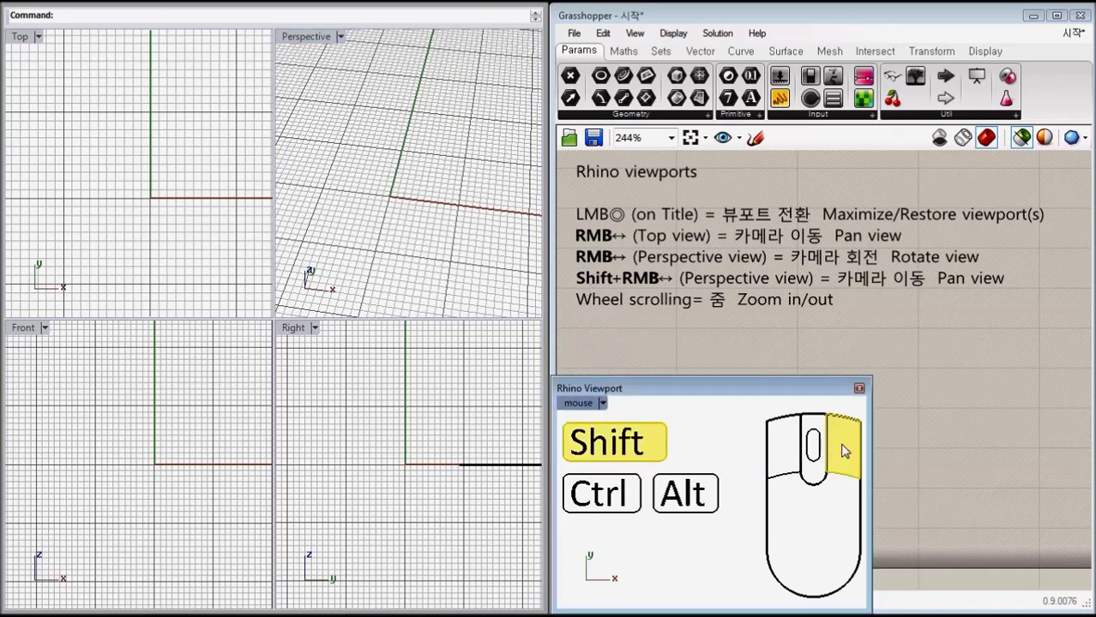
pyautogui.moveTo(377, 195)
pyautogui.keyDown('shift'); pyautogui.mouseDown(button='right')
pyautogui.moveTo(425, 202)
pyautogui.moveTo(433, 113)
pyautogui.moveTo(384, 127)
pyautogui.moveTo(372, 183)
pyautogui.moveTo(510, 175)
pyautogui.moveTo(374, 132)
pyautogui.moveTo(355, 215)
pyautogui.moveTo(502, 216)
pyautogui.moveTo(408, 134)
pyautogui.moveTo(355, 163)
pyautogui.moveTo(384, 206)
pyautogui.mouseUp(button='right'); pyautogui.keyUp('shift')
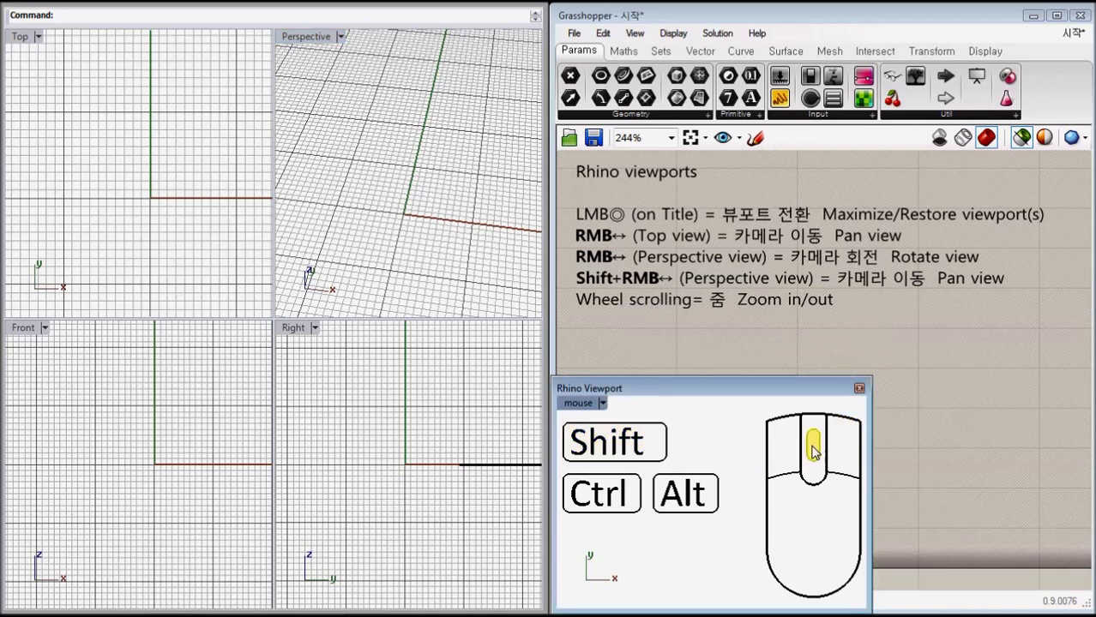
# Zoom in and out in the Perspective viewport and in the Top viewport
pyautogui.scroll(-3, 403, 185)
pyautogui.scroll(5, 420, 190)
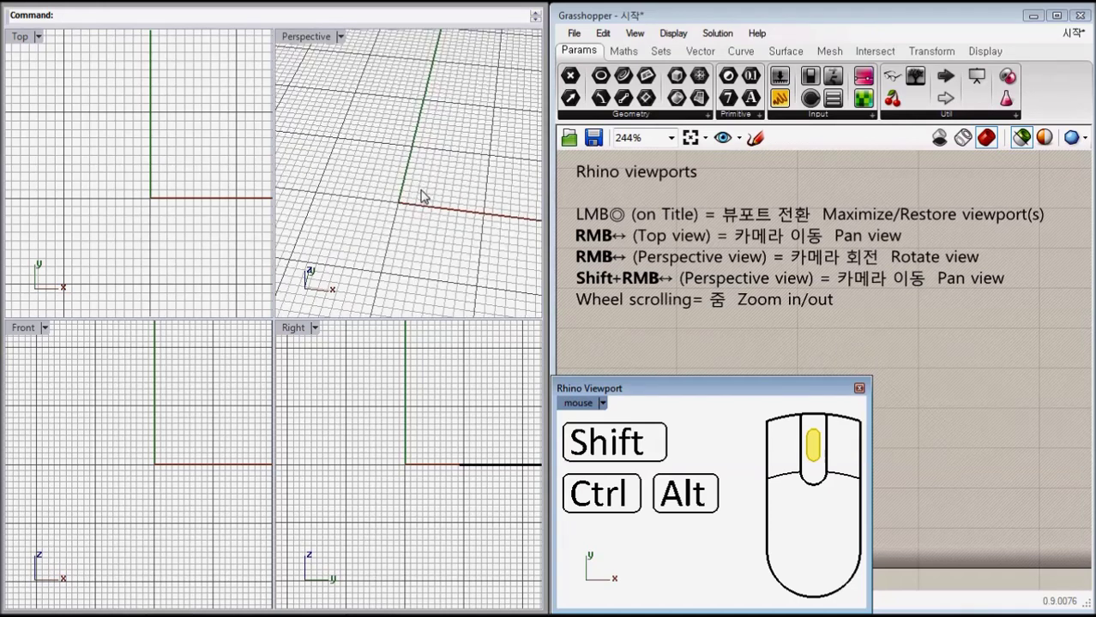
pyautogui.scroll(-3, 139, 158)
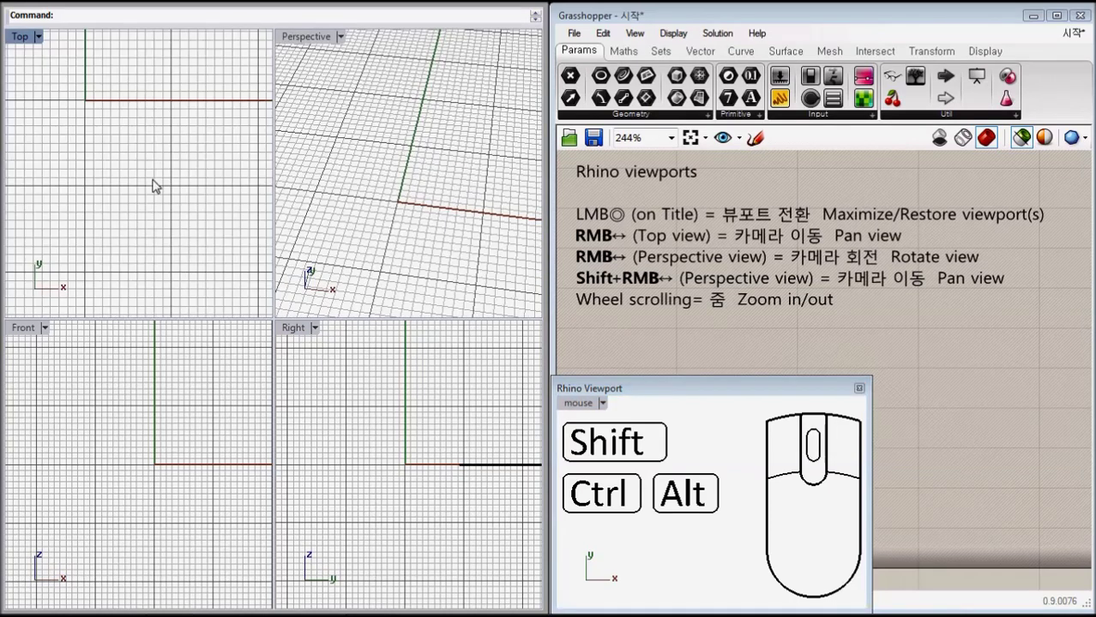
pyautogui.scroll(2, 148, 136)
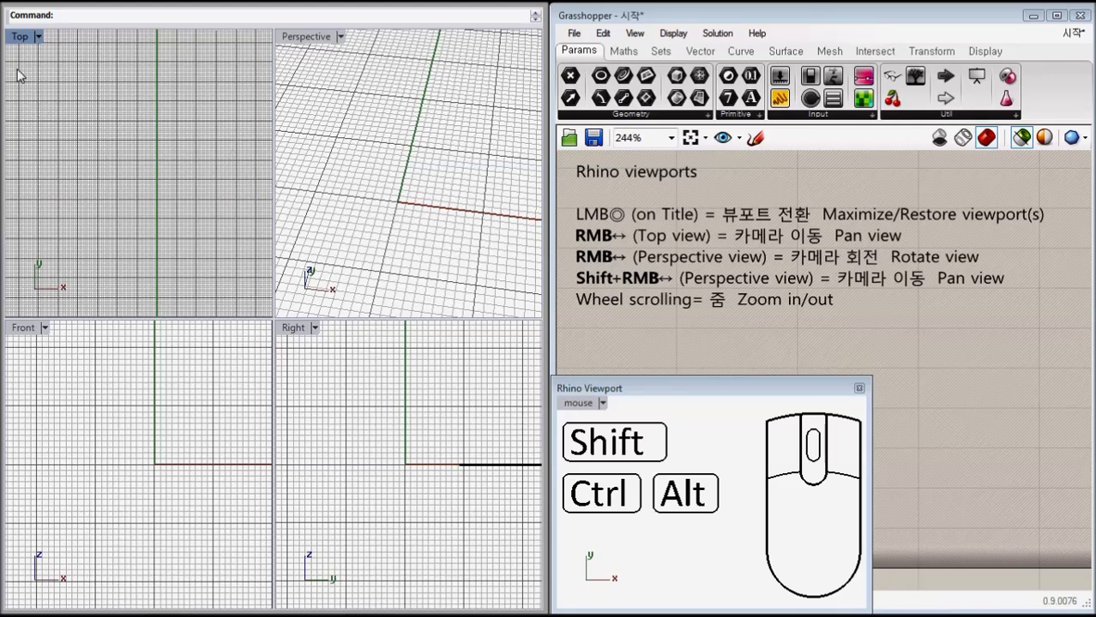
# Maximize the Top viewport and use the -NamedView command to show view 1 with the Grasshopper mouse and keyboard notes
pyautogui.click(774, 438)
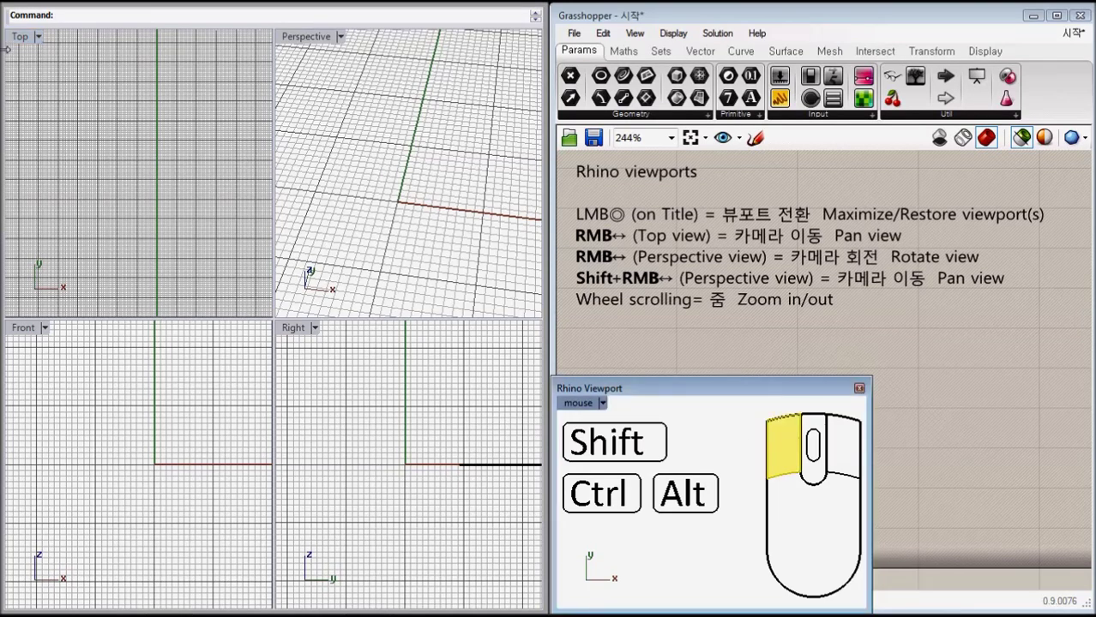
pyautogui.doubleClick(19, 37)
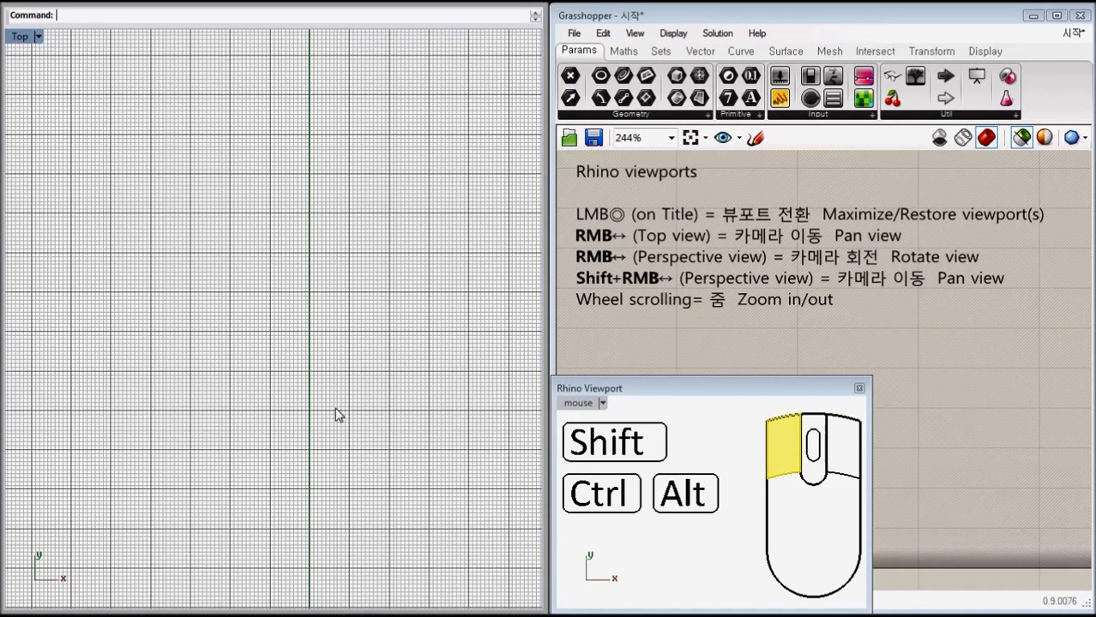
pyautogui.scroll(3, 257, 362)
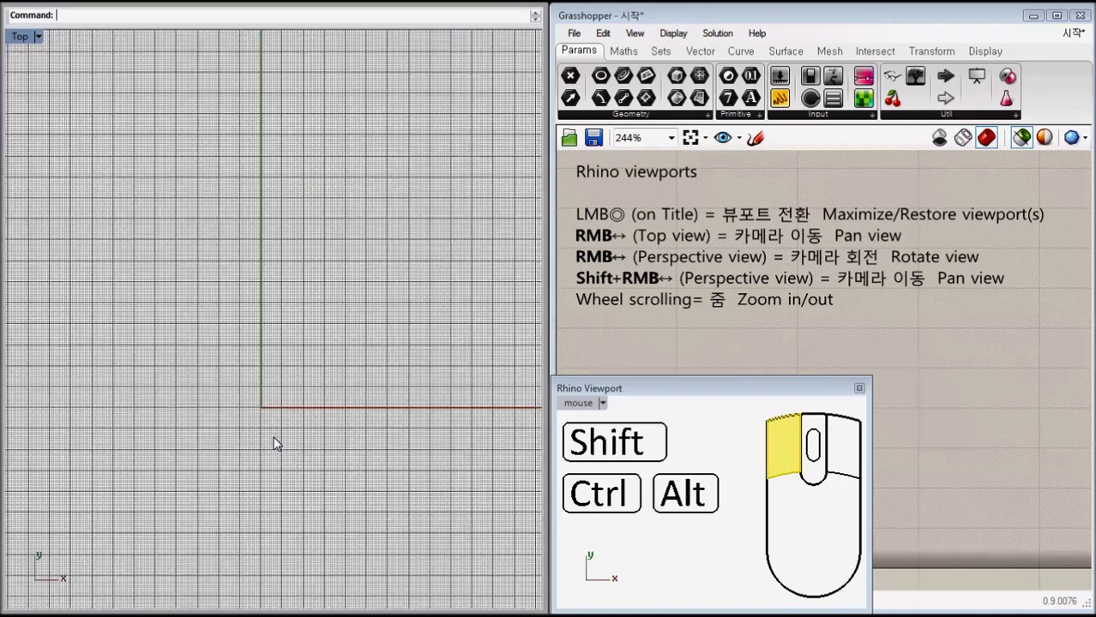
pyautogui.moveTo(276, 443); pyautogui.dragTo(216, 356, button='right')
pyautogui.write('-NamedView')
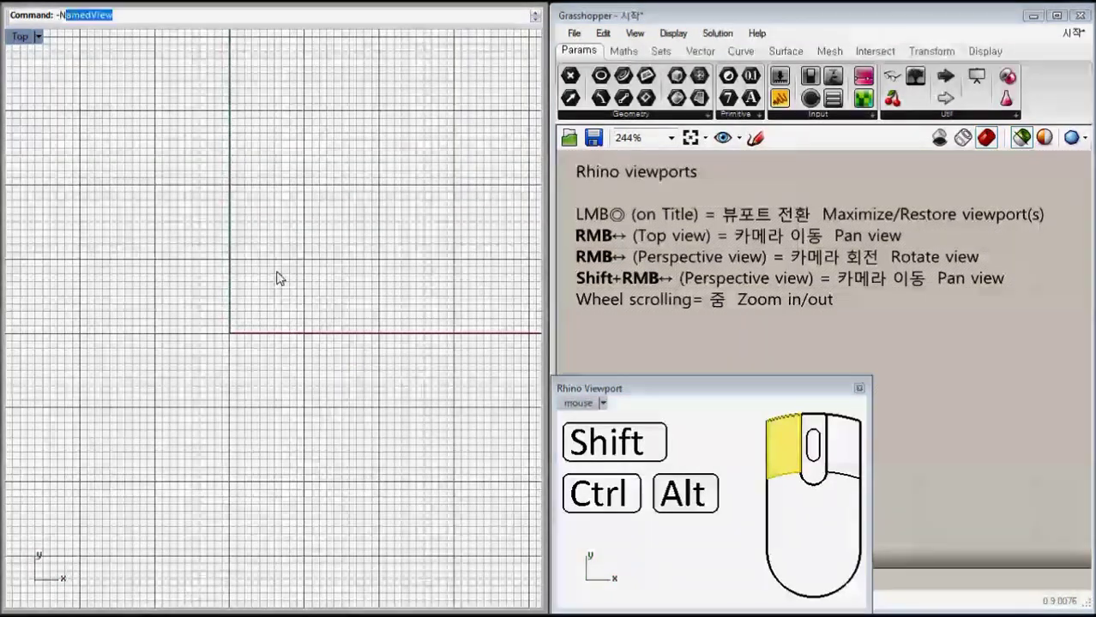
pyautogui.press('Return')
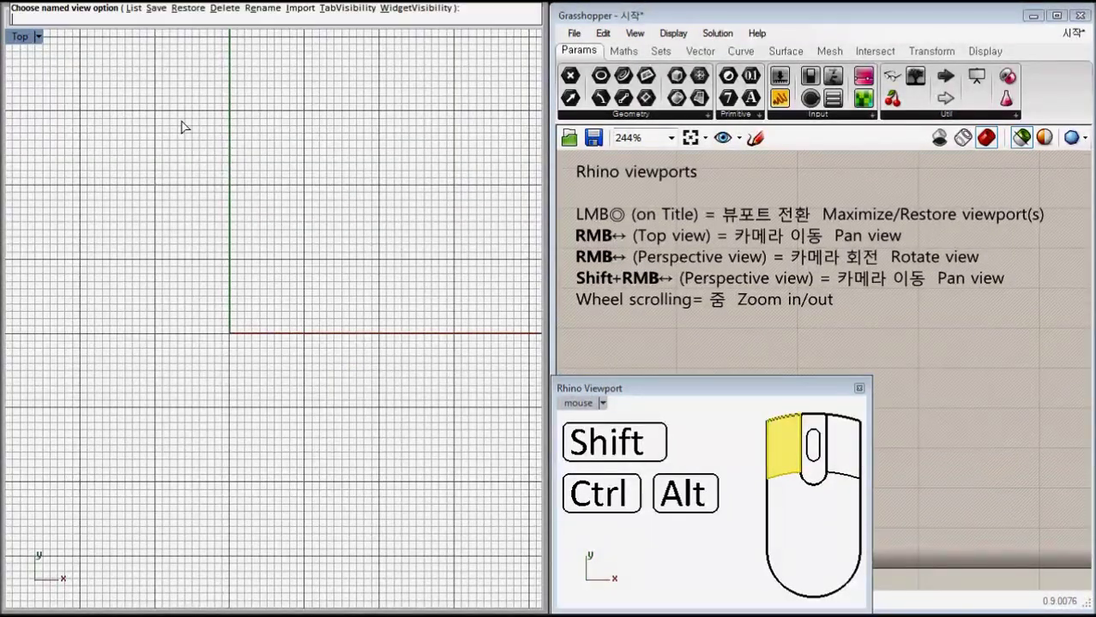
pyautogui.press('F1')
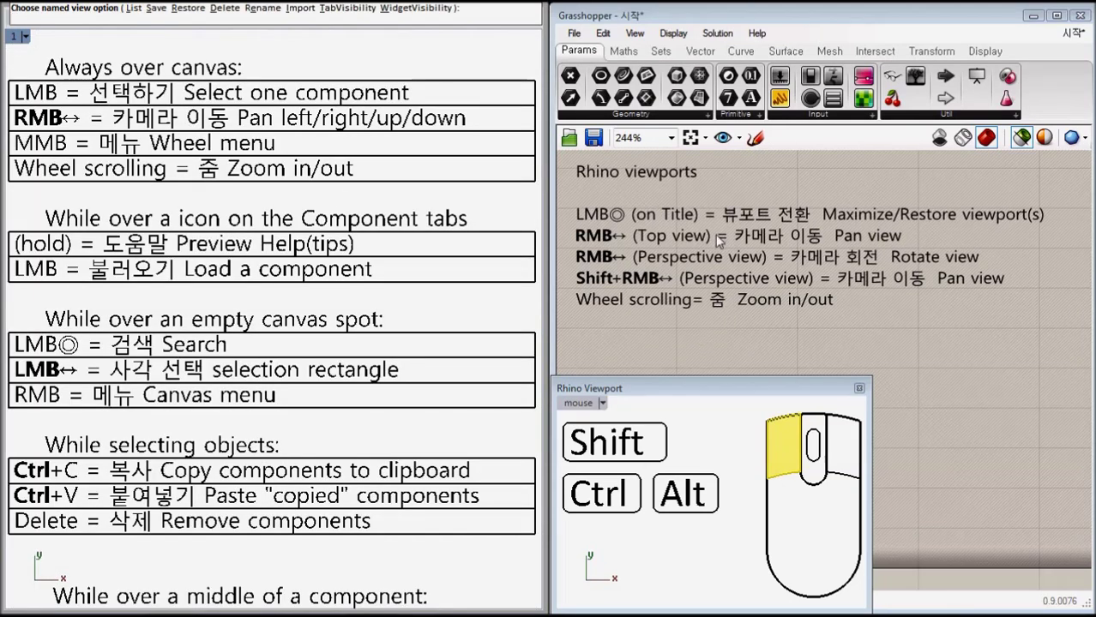
# Switch the Grasshopper canvas to the saved view 003 and end the named view command in Rhino
pyautogui.click(737, 138)
pyautogui.click(726, 178)
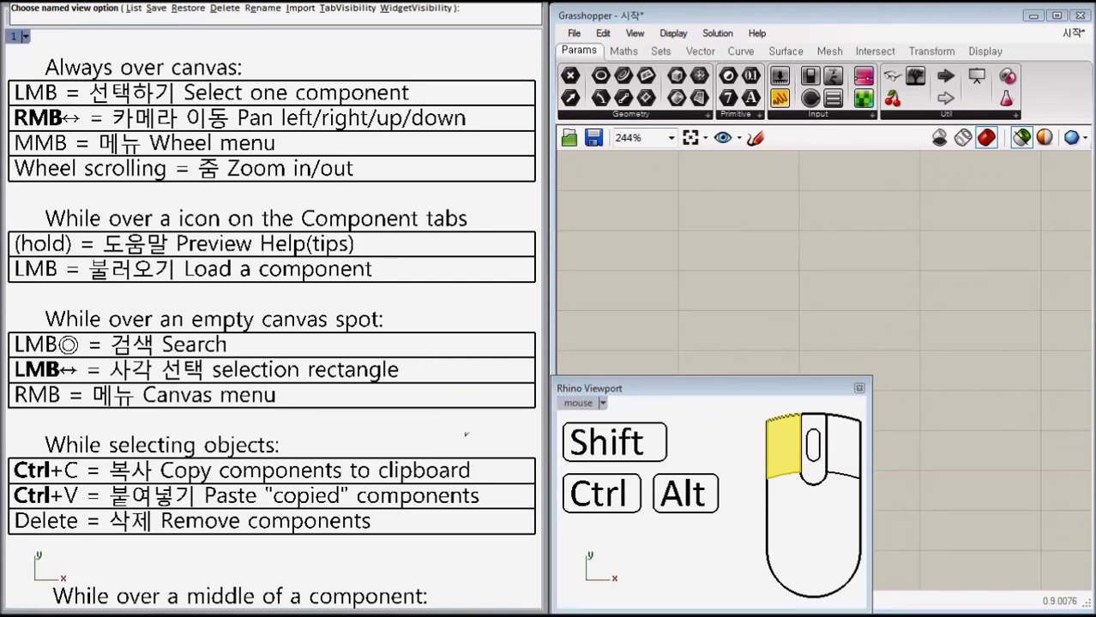
pyautogui.click(465, 434)
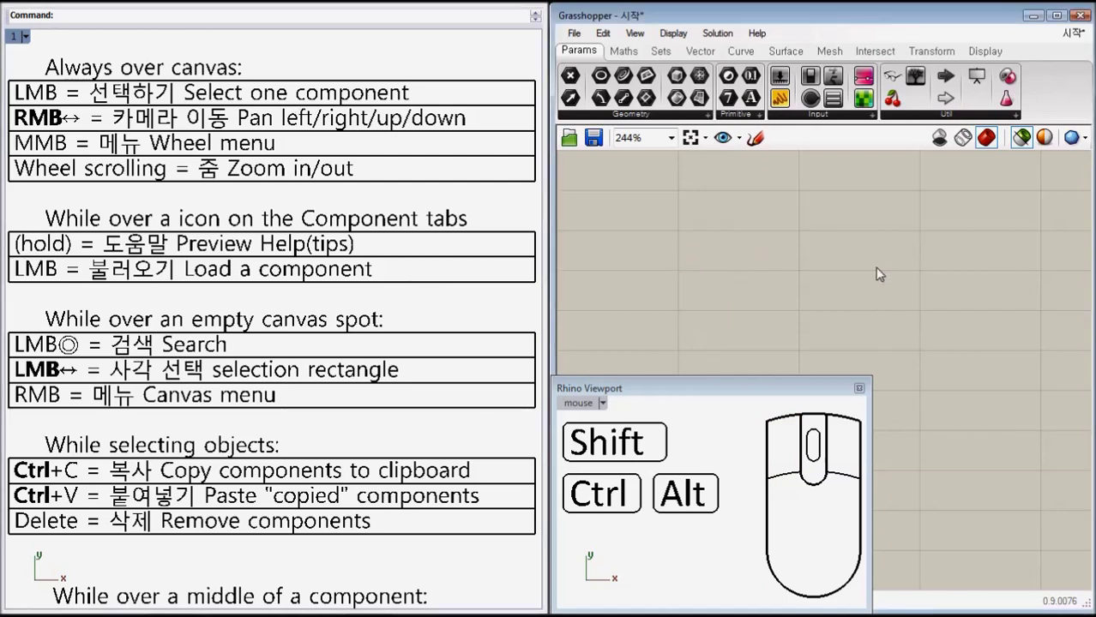
pyautogui.click(691, 262)
pyautogui.click(735, 210)
pyautogui.click(797, 225)
# Highlight the Preview Help(tips) row and the Load a component row of the component tab notes
pyautogui.click(379, 249)
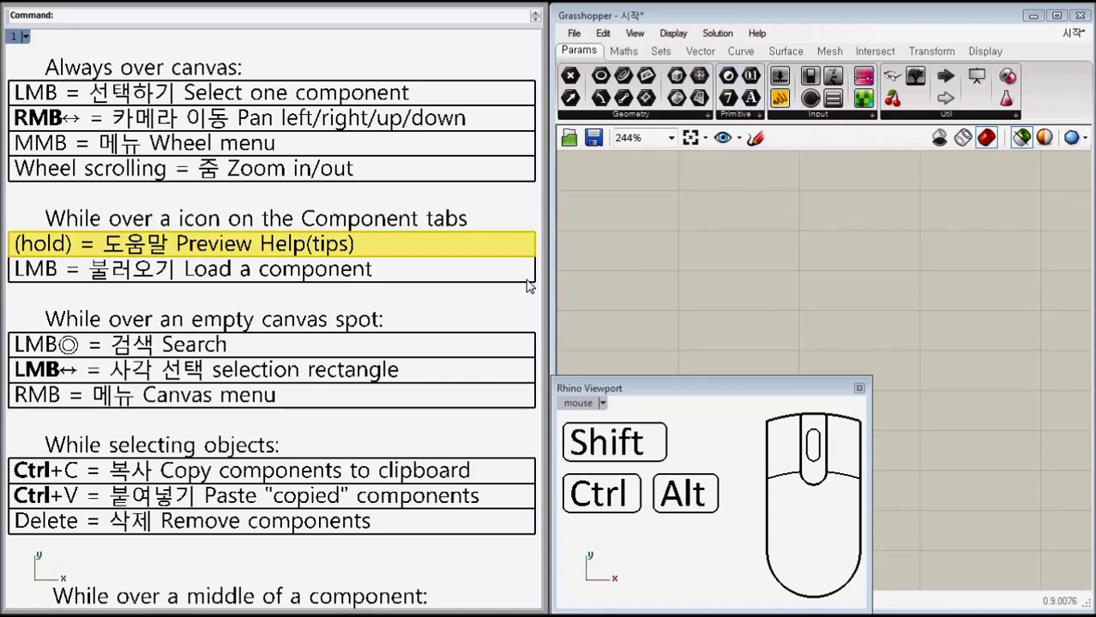
pyautogui.click(790, 454)
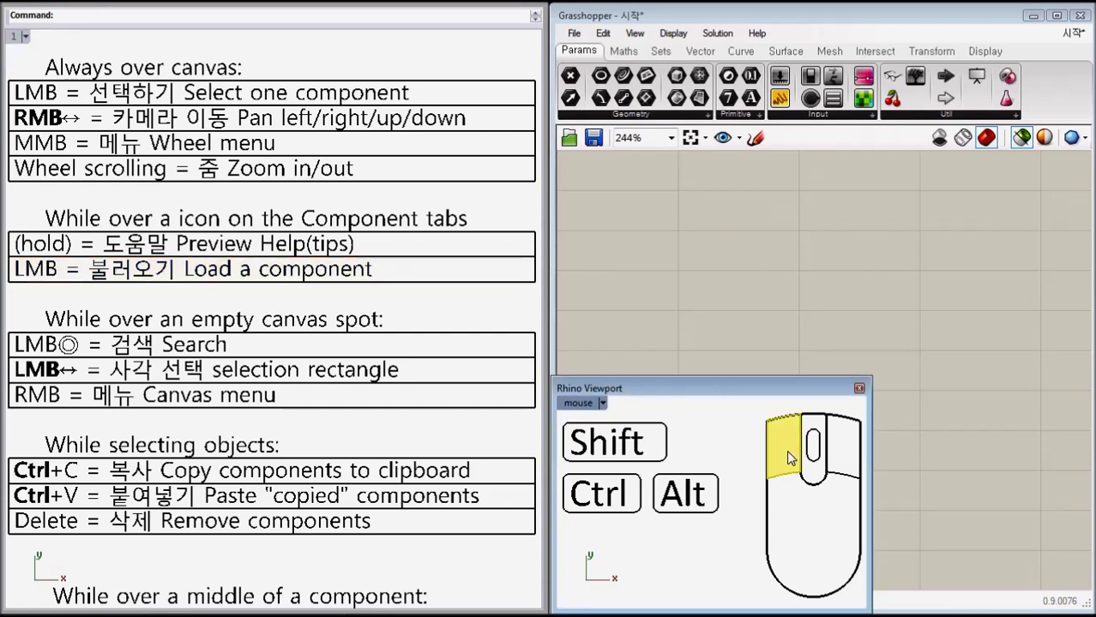
pyautogui.click(494, 274)
pyautogui.click(786, 441)
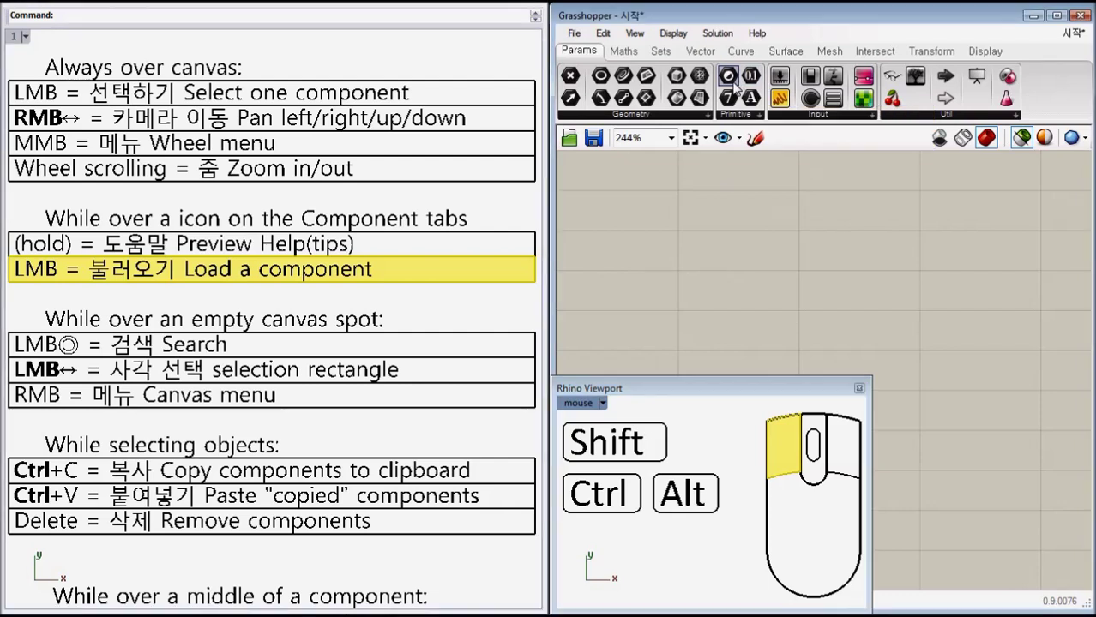
# Place a Boolean parameter, a Plane parameter to its right and a Control Knob below them on the empty canvas
pyautogui.moveTo(749, 77); pyautogui.dragTo(754, 173)
pyautogui.moveTo(748, 255); pyautogui.dragTo(749, 254)
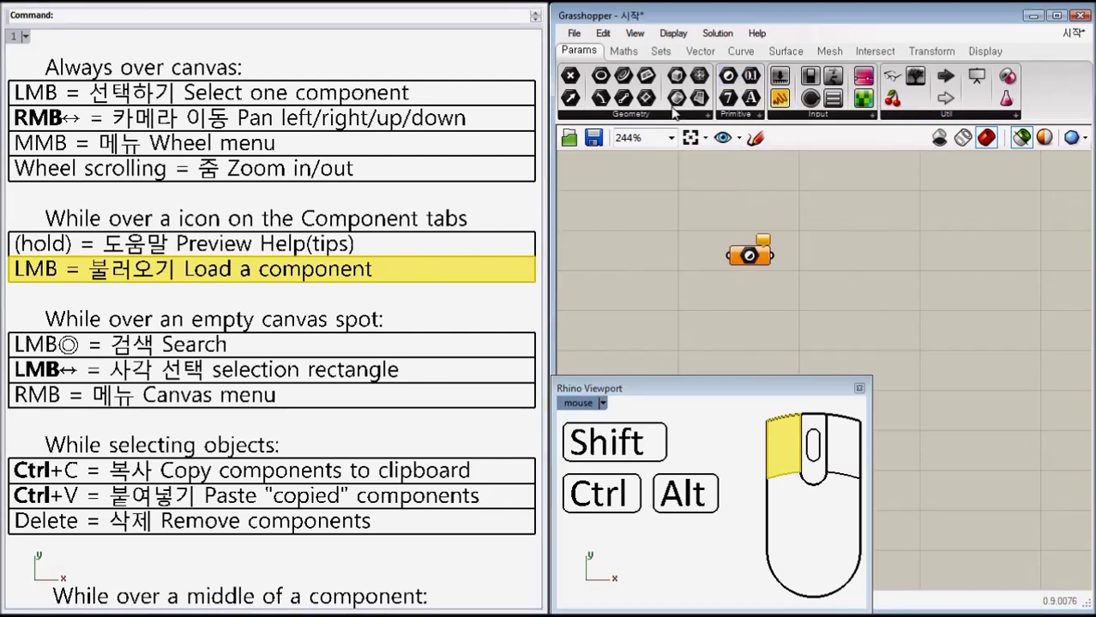
pyautogui.moveTo(647, 77); pyautogui.dragTo(870, 261)
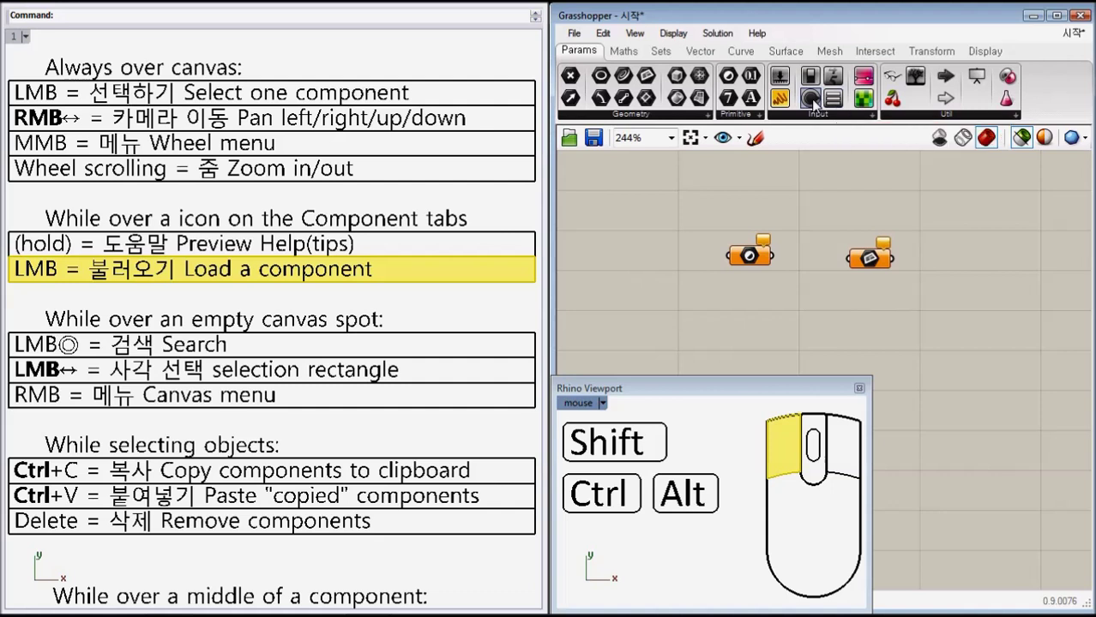
pyautogui.moveTo(813, 101); pyautogui.dragTo(921, 335)
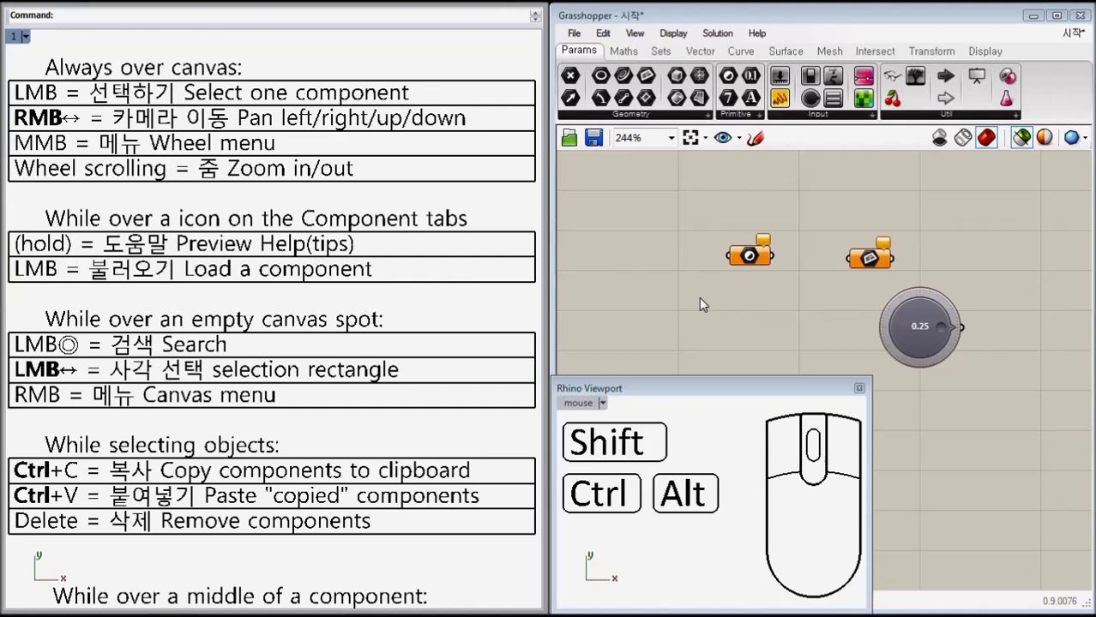
# Highlight the Select one component row and select the Boolean, Plane and Control Knob components one at a time, leaving none selected
pyautogui.click(475, 100)
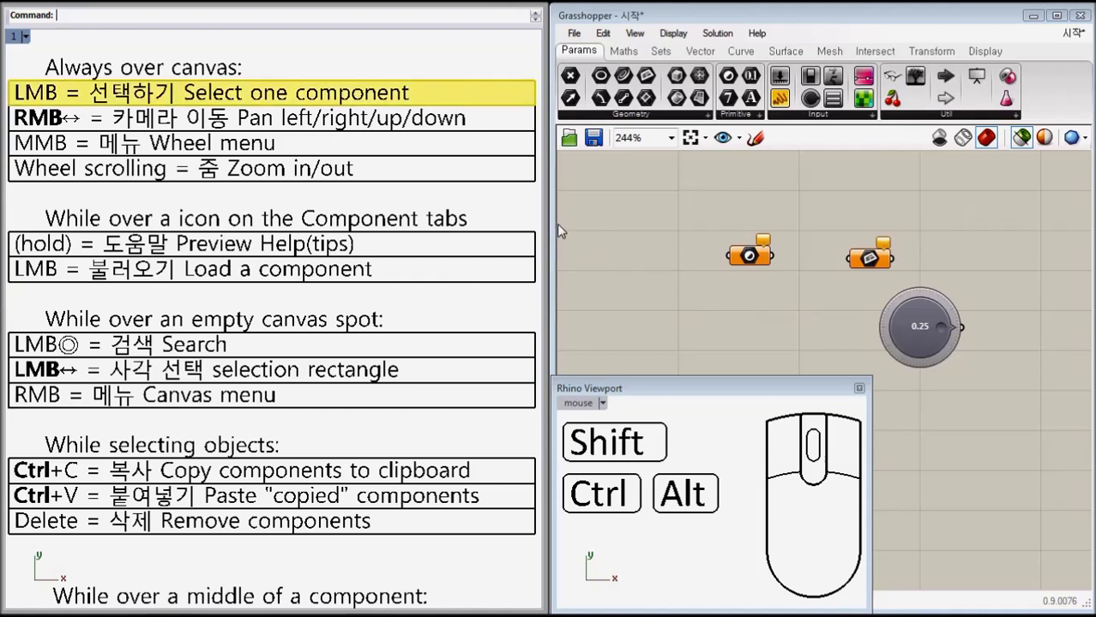
pyautogui.click(787, 444)
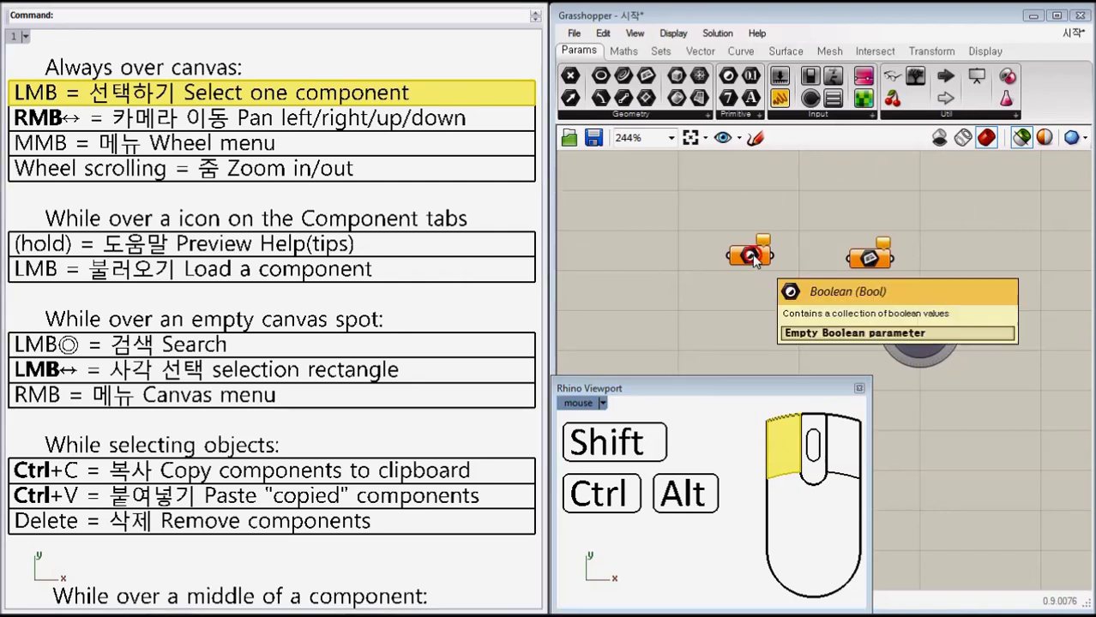
pyautogui.click(871, 262)
pyautogui.click(926, 336)
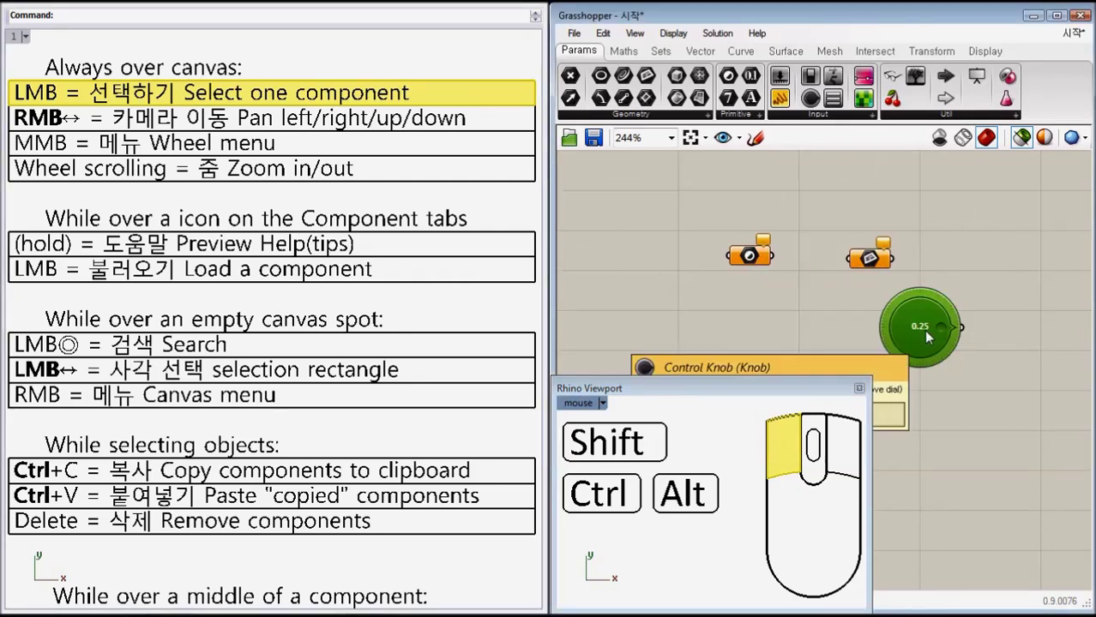
pyautogui.click(873, 265)
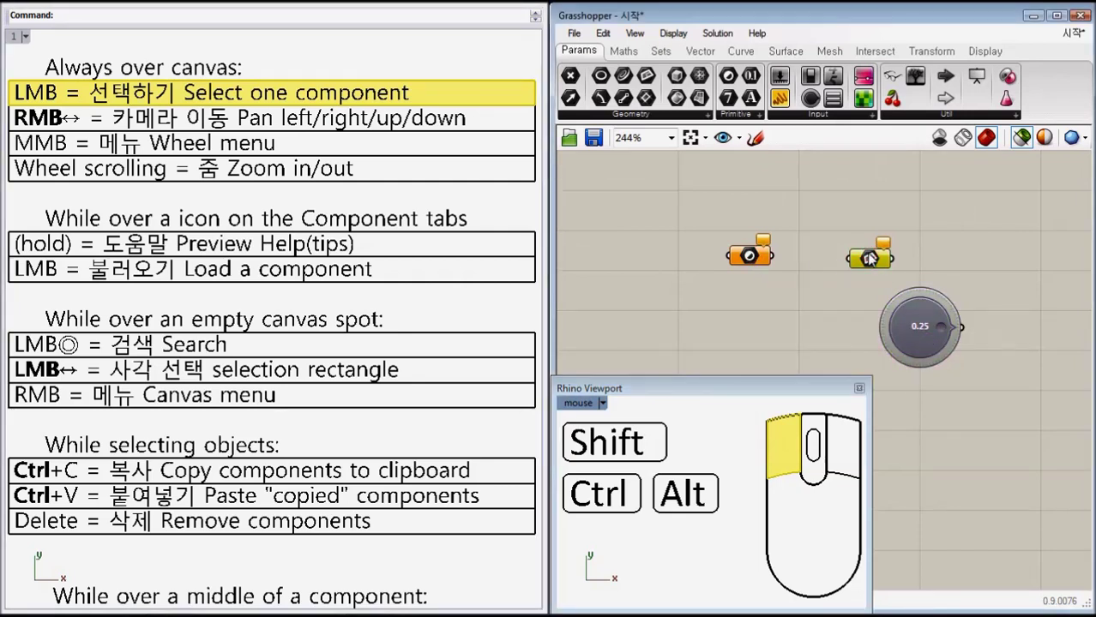
pyautogui.click(752, 257)
pyautogui.click(870, 260)
pyautogui.click(907, 333)
pyautogui.click(718, 308)
# Highlight the Pan left/right/up/down row of the notes and pan the Grasshopper canvas around the three components
pyautogui.click(504, 125)
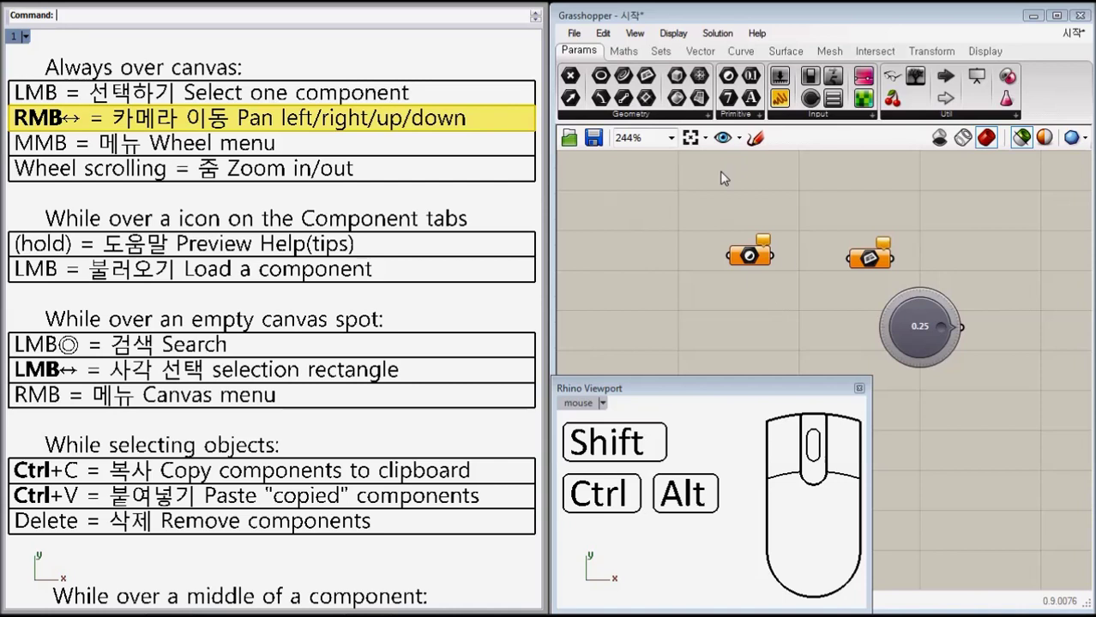
pyautogui.rightClick(844, 452)
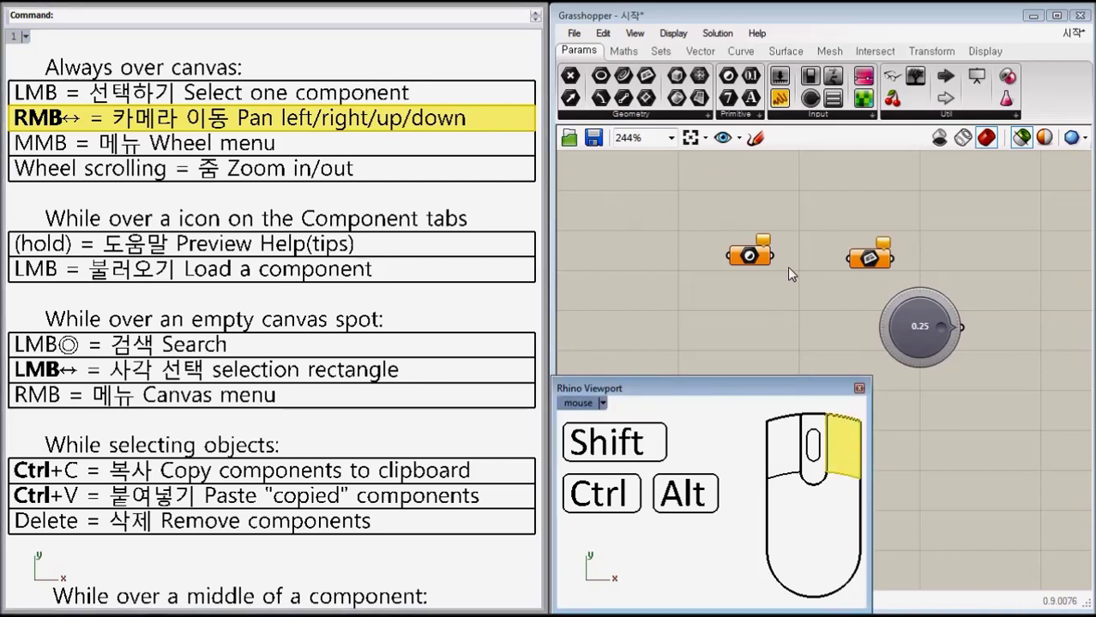
pyautogui.moveTo(840, 232); pyautogui.dragTo(930, 219, button='right')
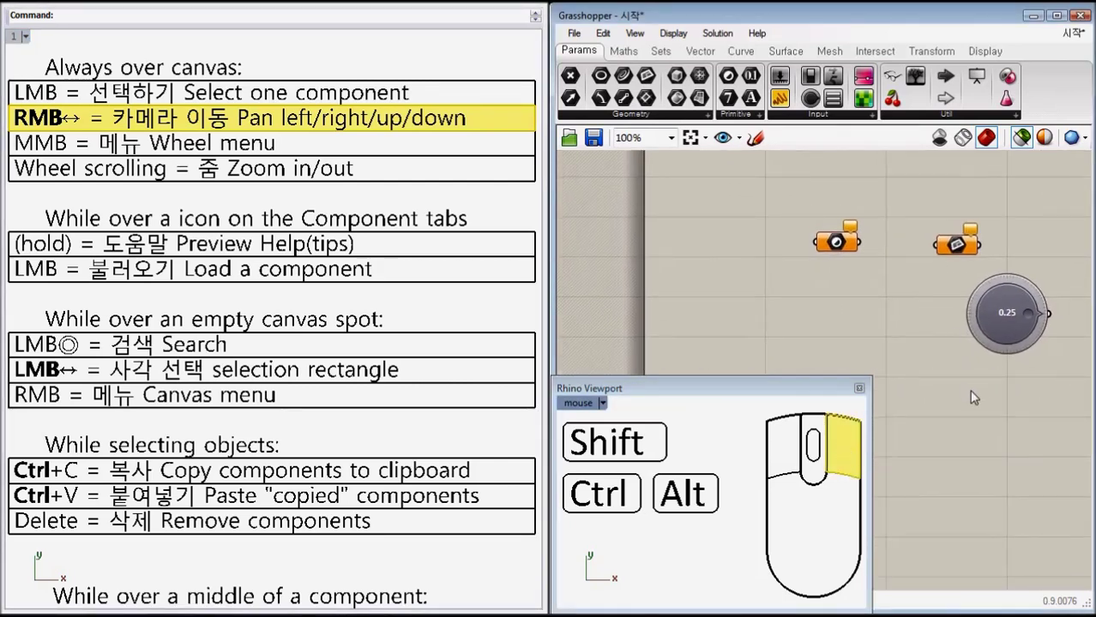
pyautogui.moveTo(973, 397); pyautogui.dragTo(914, 288, button='right')
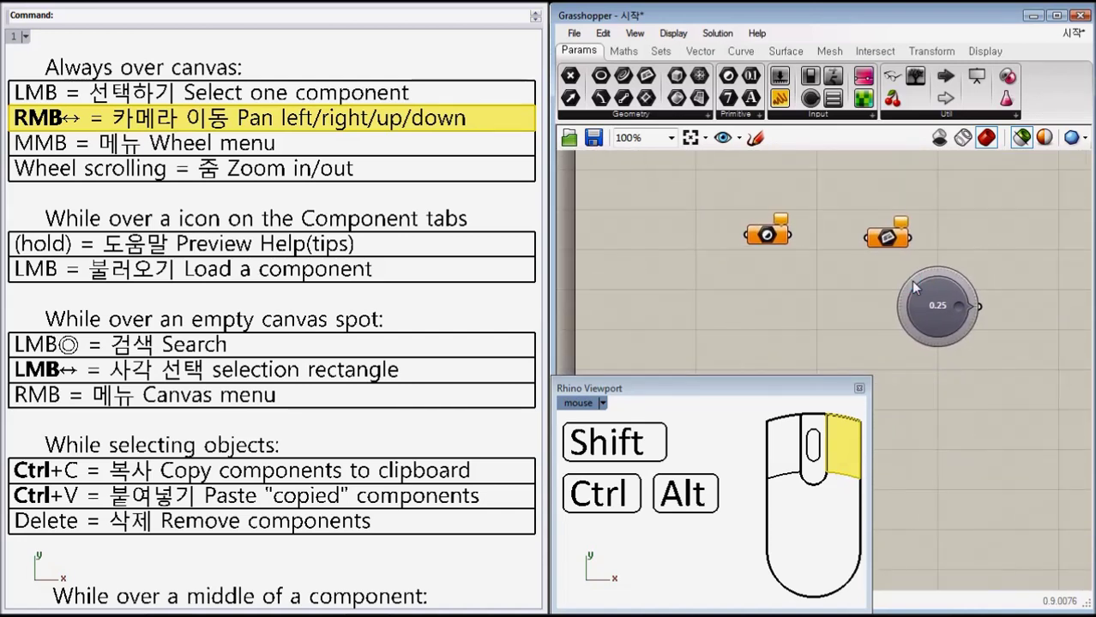
# Highlight the Wheel menu row of the notes, show the radial wheel menu over the canvas and dismiss it
pyautogui.click(480, 141)
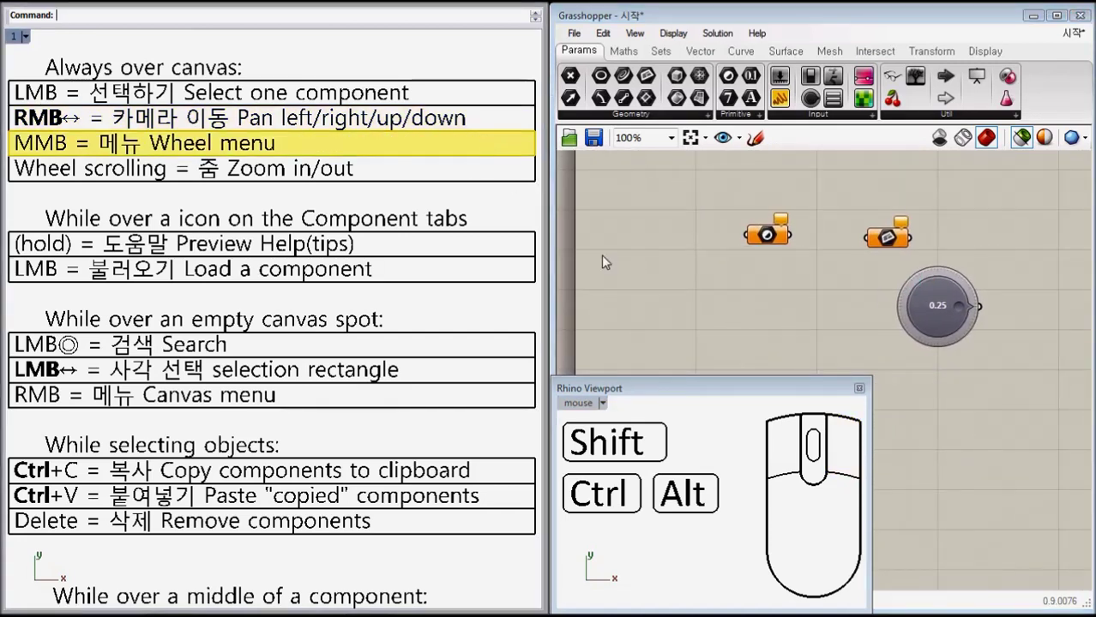
pyautogui.scroll(1, 774, 279)
pyautogui.middleClick(772, 277)
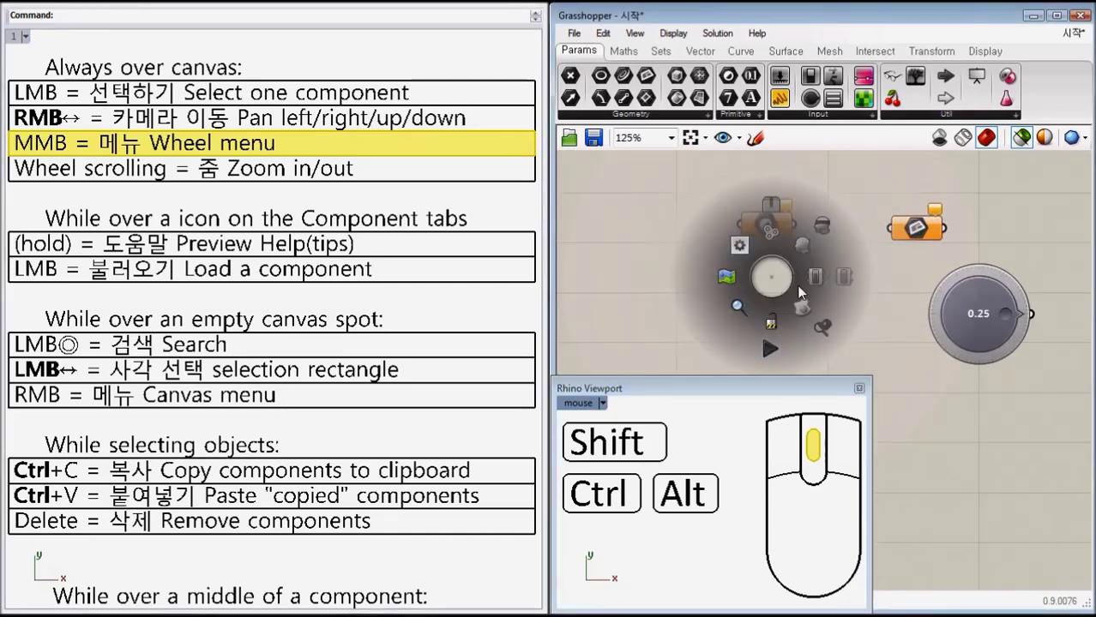
pyautogui.click(965, 424)
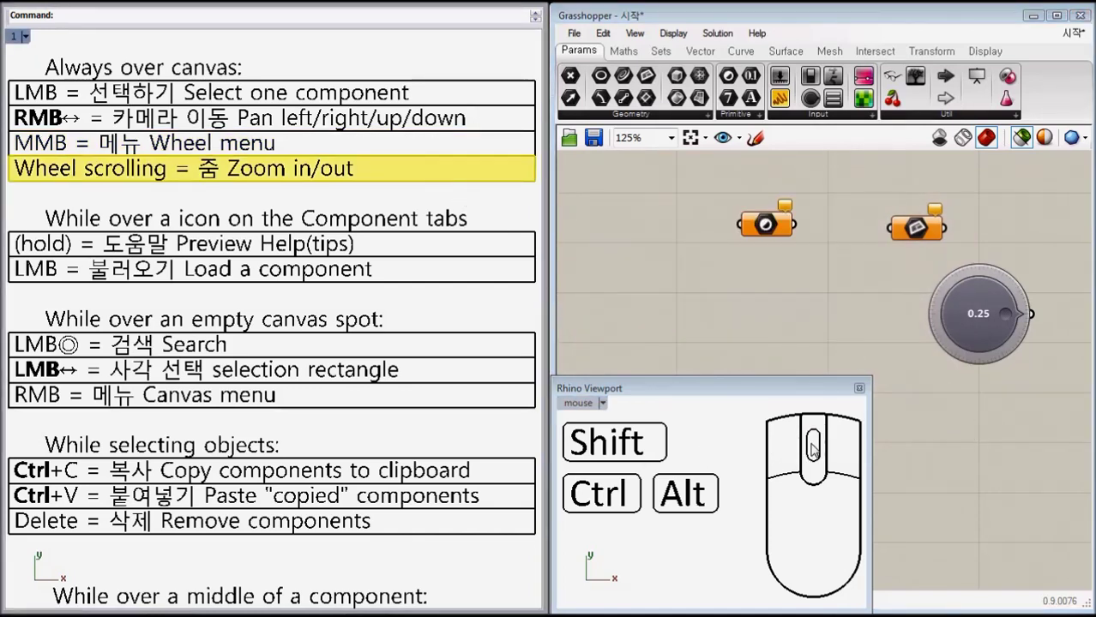
# Zoom the Grasshopper canvas in and out around the Control Knob, ending at 100% with all three components in view
pyautogui.scroll(1, 827, 265)
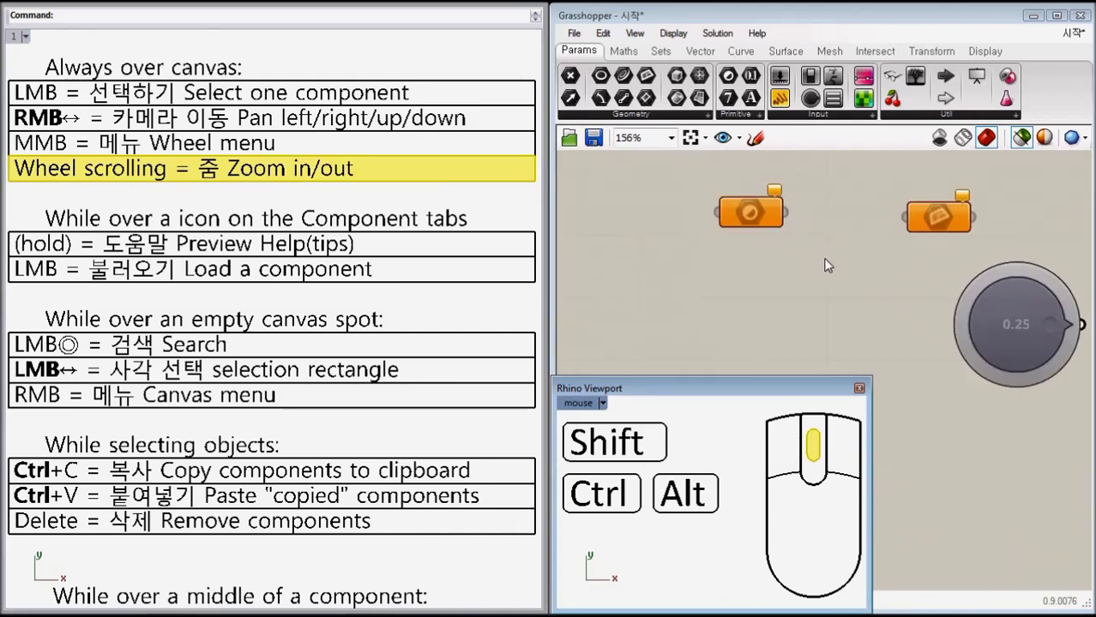
pyautogui.scroll(4, 849, 273)
pyautogui.scroll(-4, 866, 279)
pyautogui.scroll(6, 887, 286)
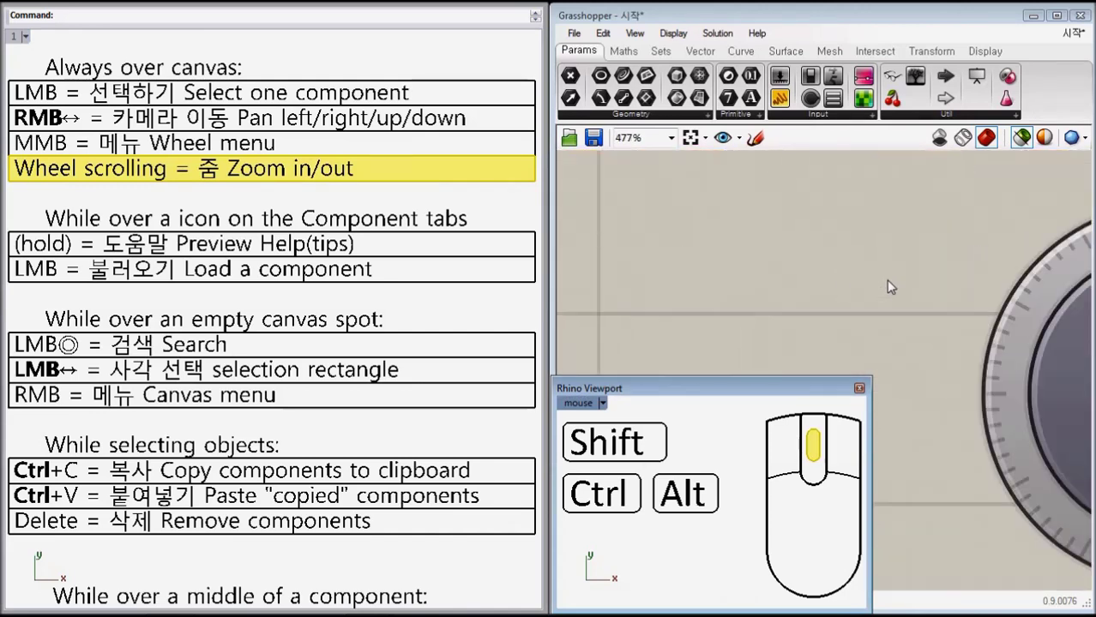
pyautogui.scroll(-6, 883, 283)
pyautogui.scroll(5, 866, 298)
pyautogui.scroll(-5, 866, 299)
pyautogui.scroll(4, 866, 300)
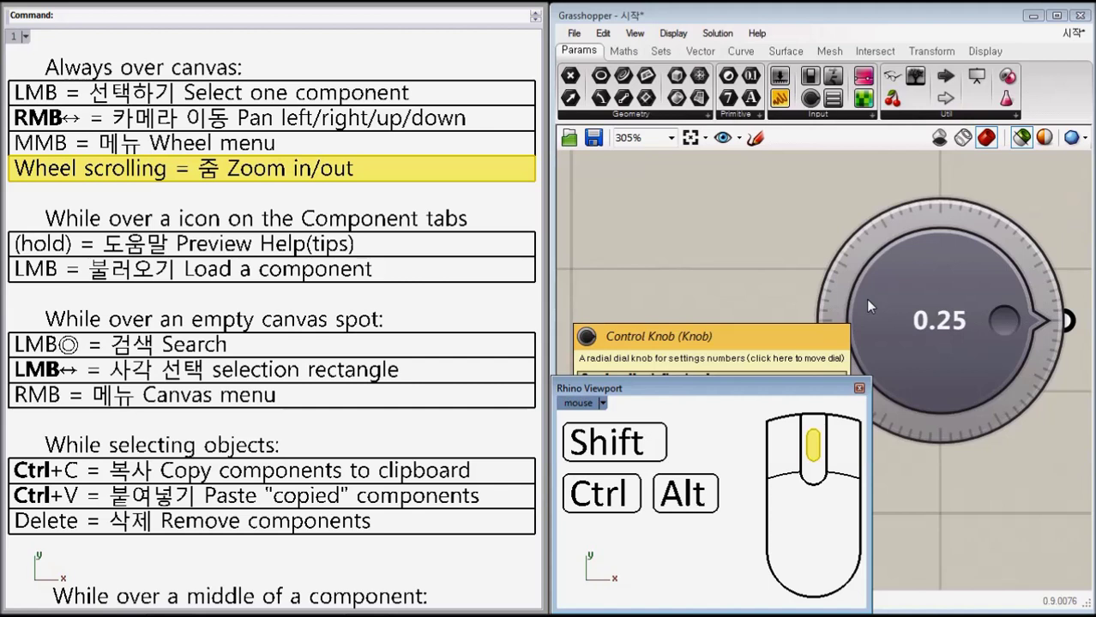
pyautogui.scroll(-2, 865, 298)
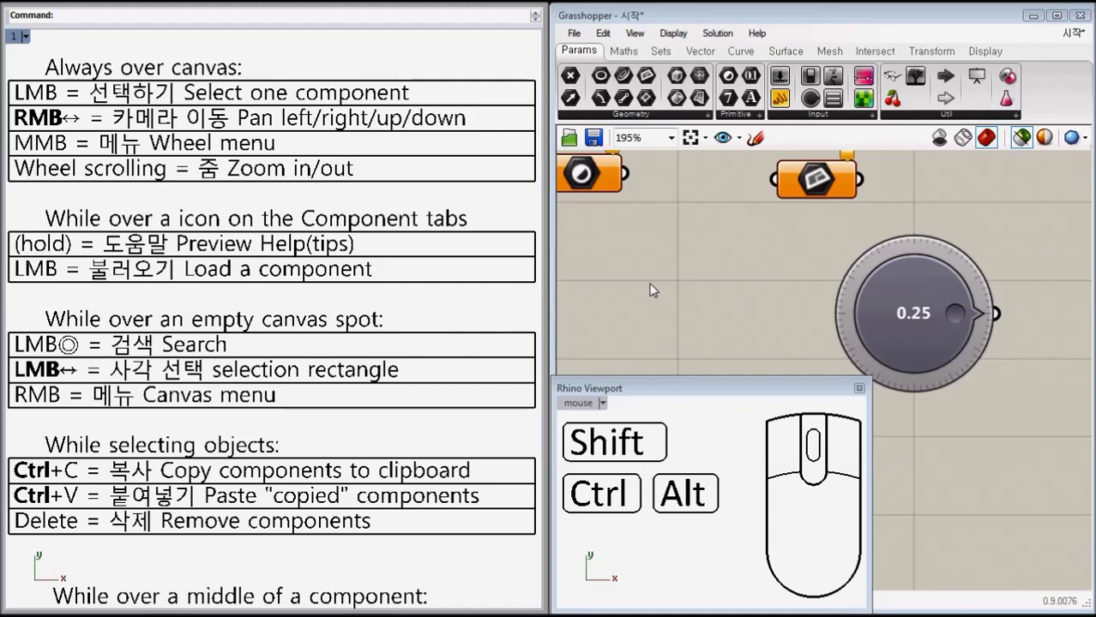
pyautogui.moveTo(653, 289); pyautogui.dragTo(799, 275, button='right')
pyautogui.scroll(-3, 799, 274)
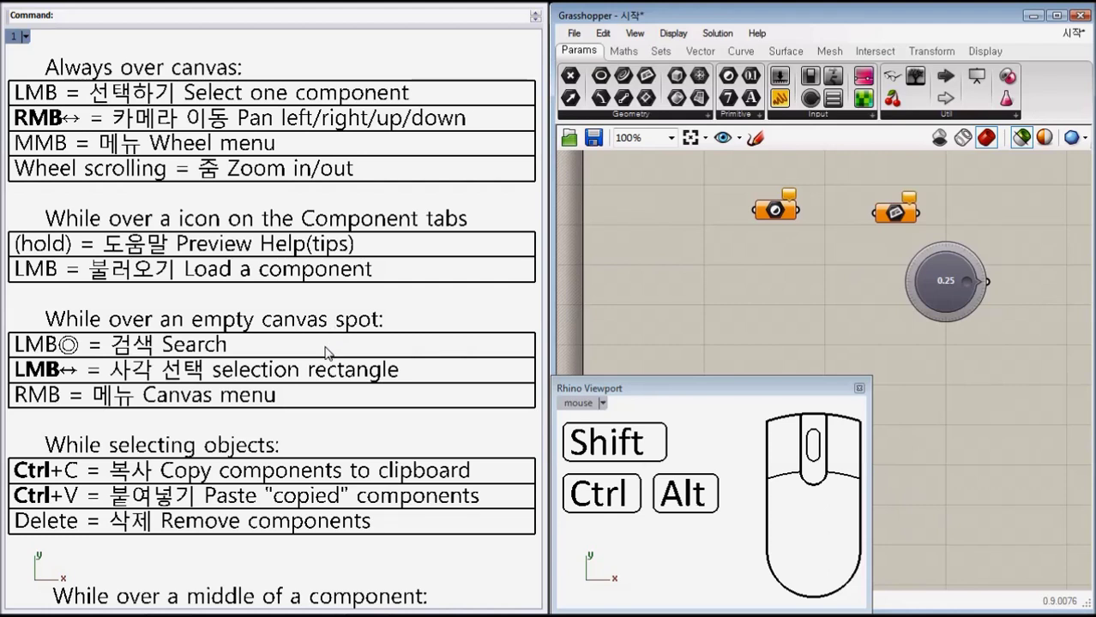
# Highlight the Search row of the notes and search for "slider" from an empty spot below the Boolean parameter
pyautogui.click(327, 351)
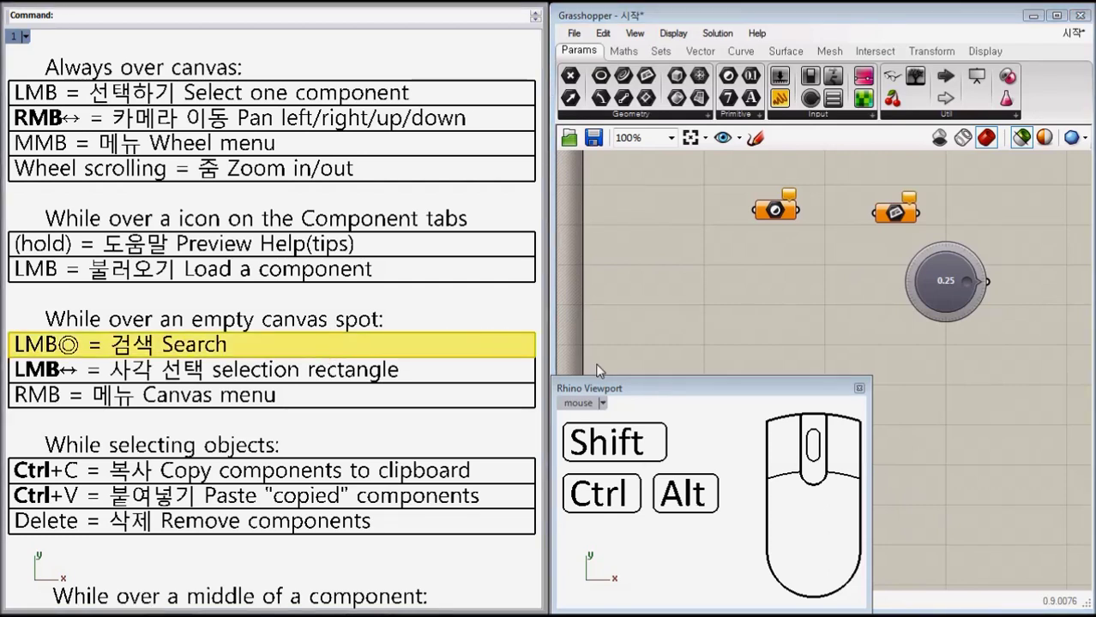
pyautogui.click(787, 453)
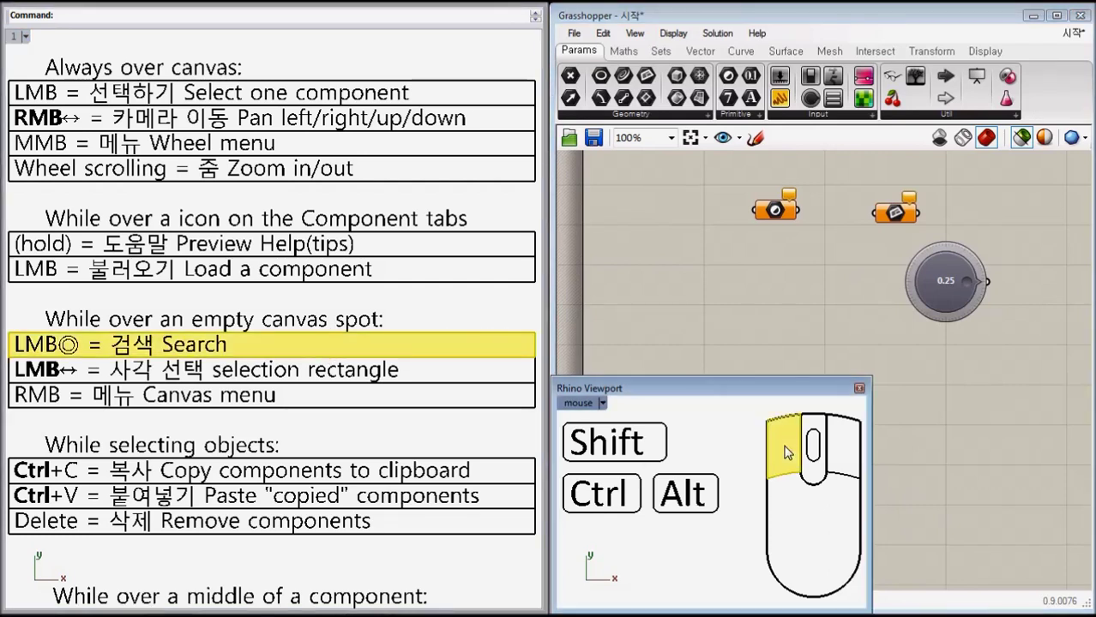
pyautogui.doubleClick(734, 292)
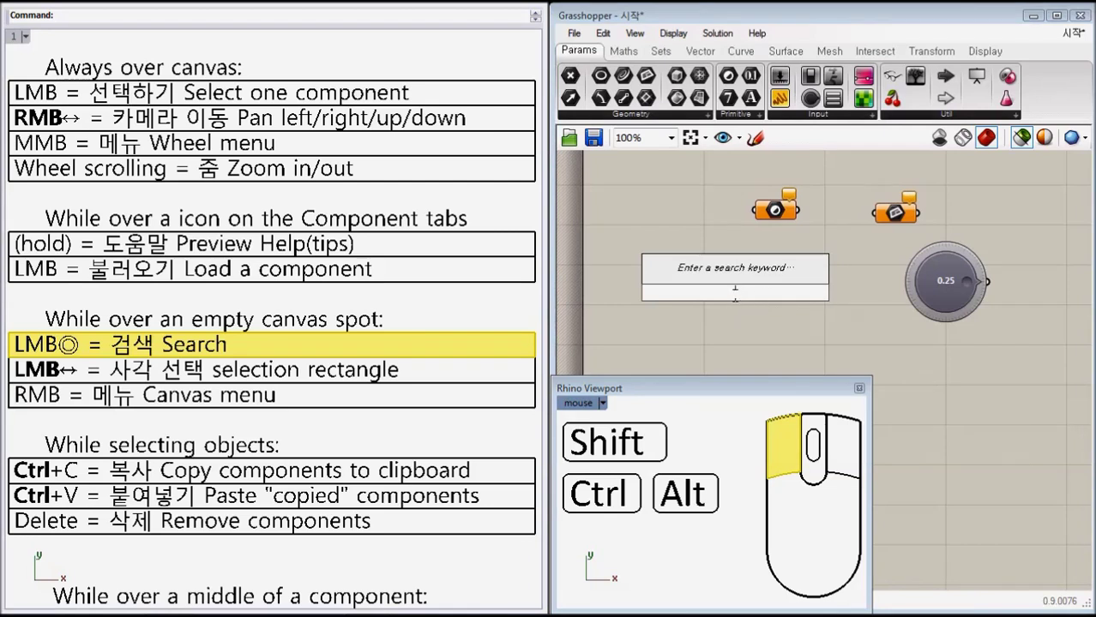
pyautogui.write('slider')
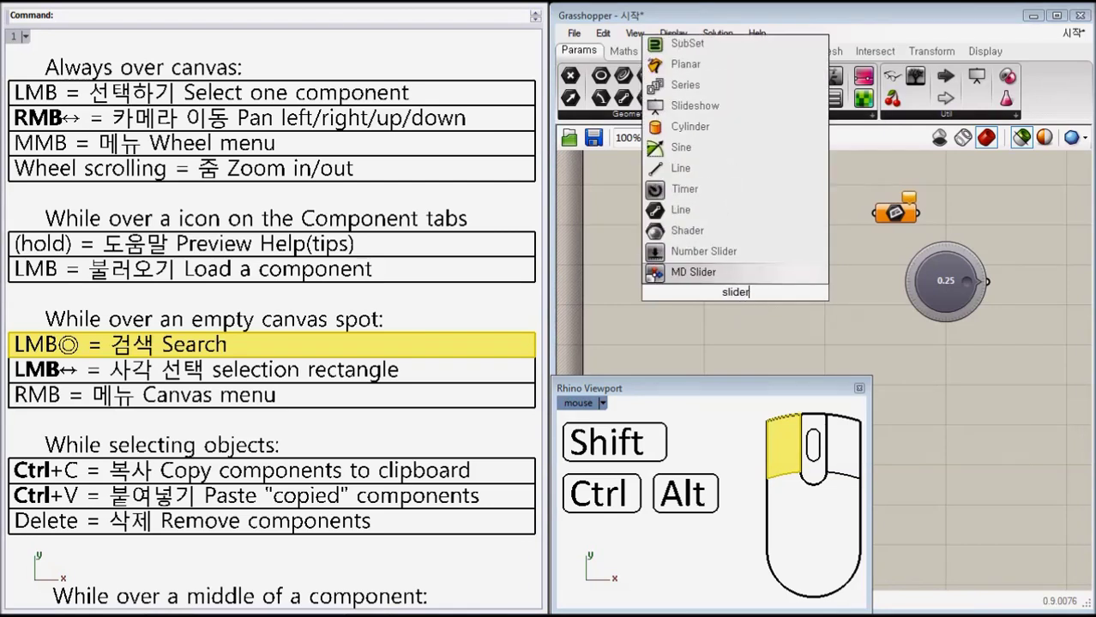
# Replace the search keyword with 10 and place the resulting Number Slider below the Boolean parameter
pyautogui.press('BackSpace')
pyautogui.press('BackSpace')
pyautogui.press('BackSpace')
pyautogui.press('BackSpace')
pyautogui.press('BackSpace')
pyautogui.press('BackSpace')
pyautogui.write('10')
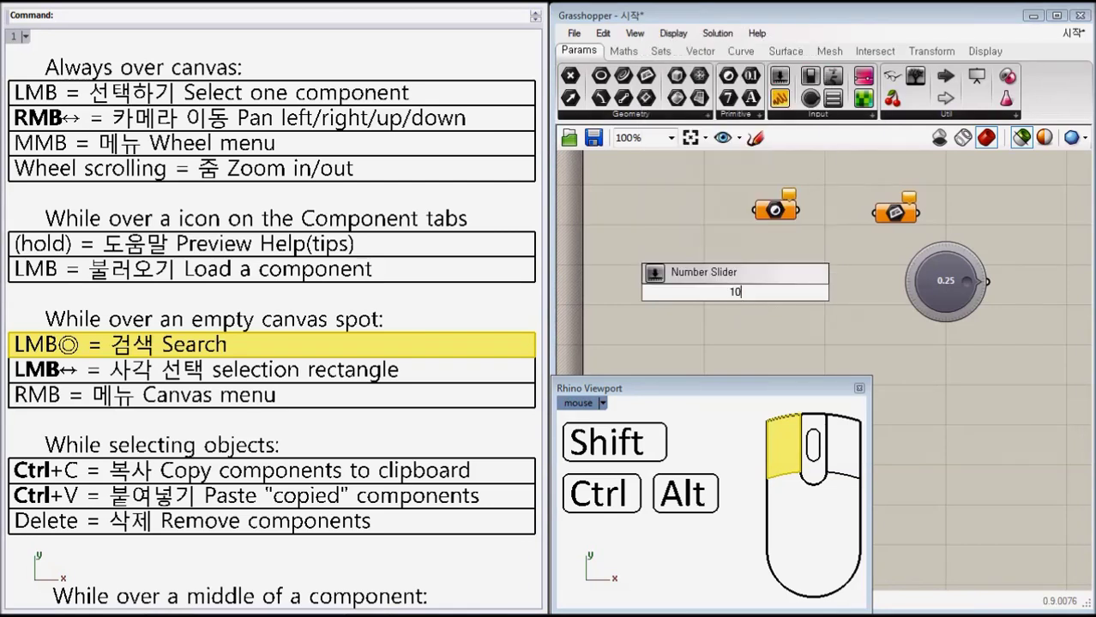
pyautogui.press('Return')
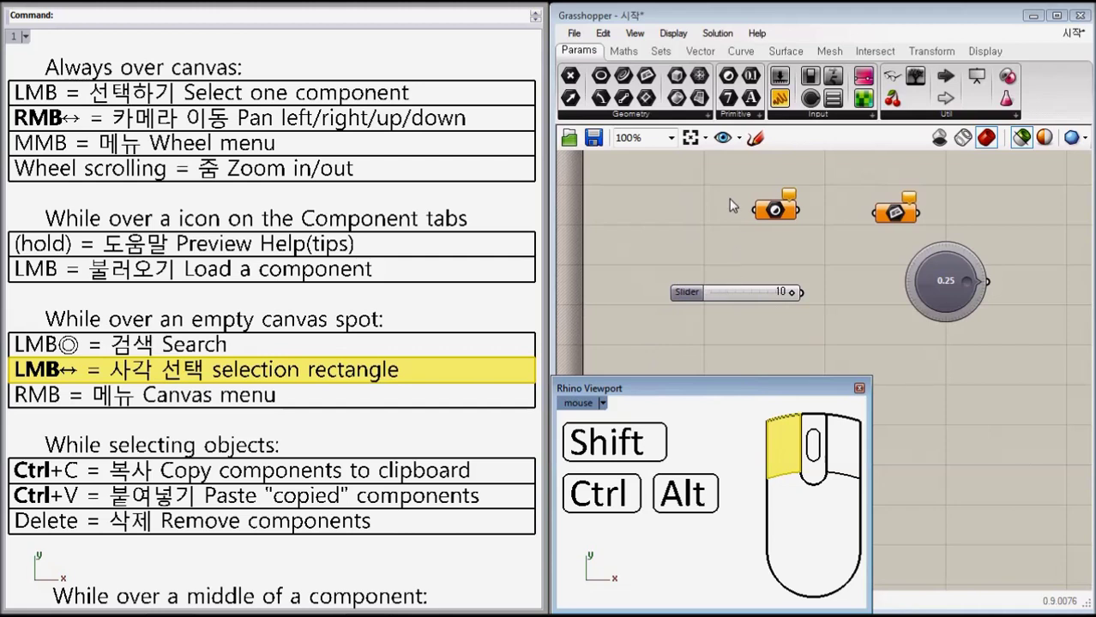
# Select different groups of components with selection rectangles, including all four at once, and clear the selection
pyautogui.moveTo(652, 188); pyautogui.dragTo(806, 331)
pyautogui.click(864, 338)
pyautogui.moveTo(697, 180); pyautogui.dragTo(954, 245)
pyautogui.moveTo(612, 169); pyautogui.dragTo(1036, 344)
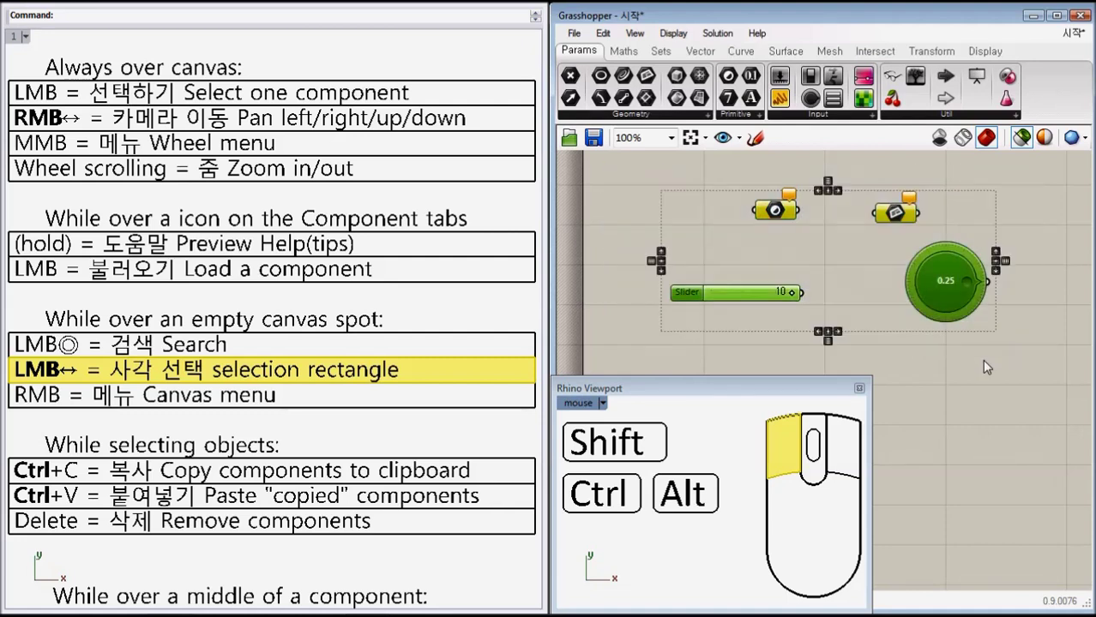
pyautogui.click(984, 367)
# Highlight the Canvas menu row and compare the options of the canvas menu with those of the wheel menu
pyautogui.click(507, 398)
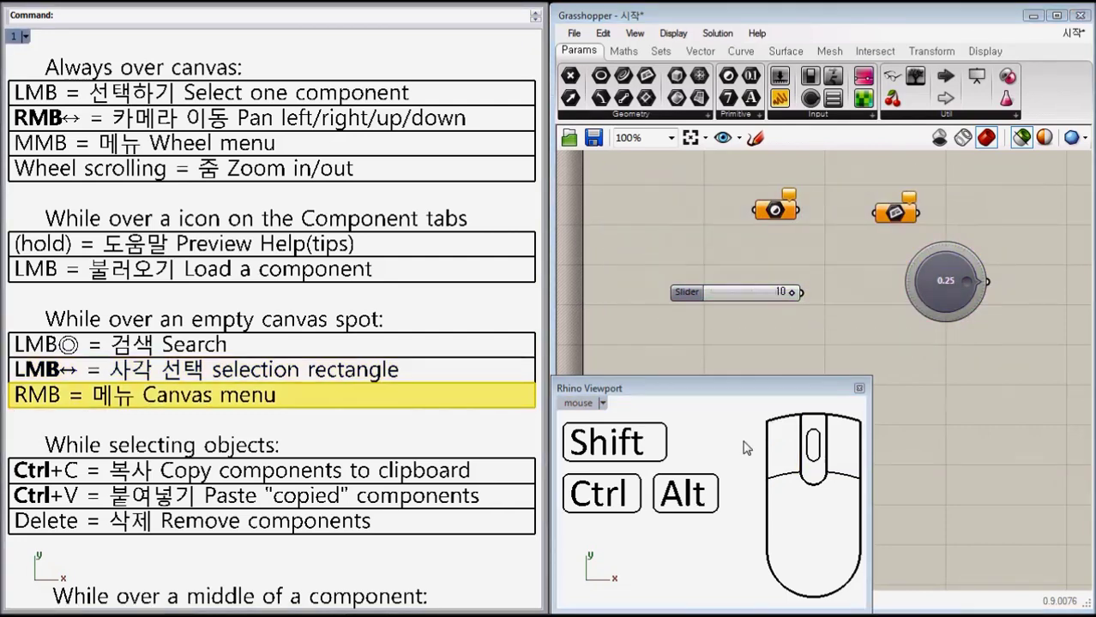
pyautogui.click(837, 433)
pyautogui.rightClick(647, 199)
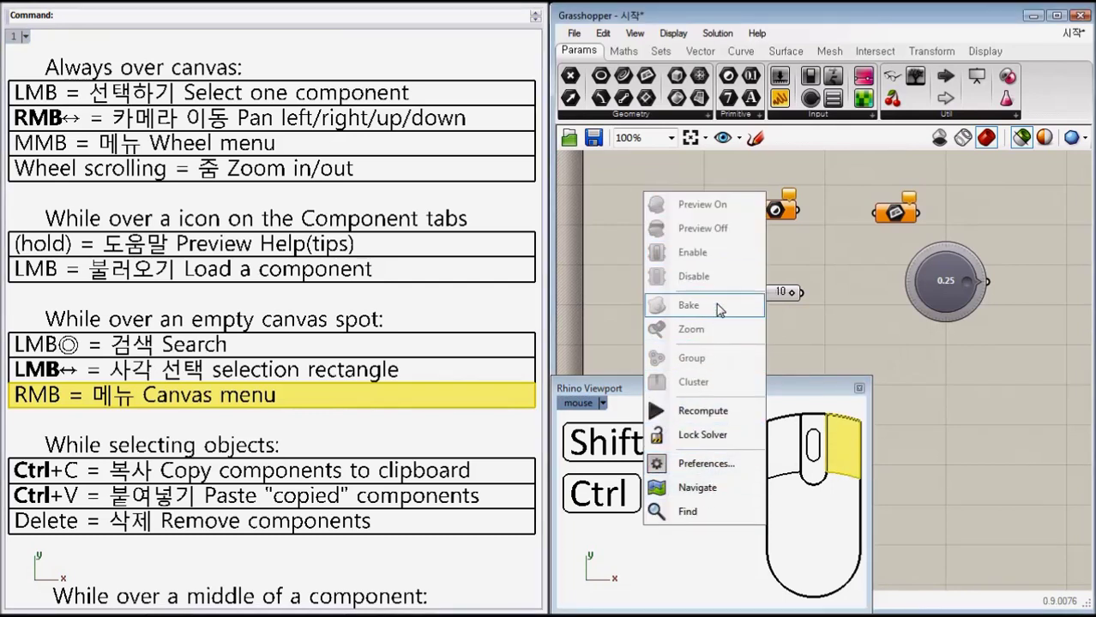
pyautogui.middleClick(952, 365)
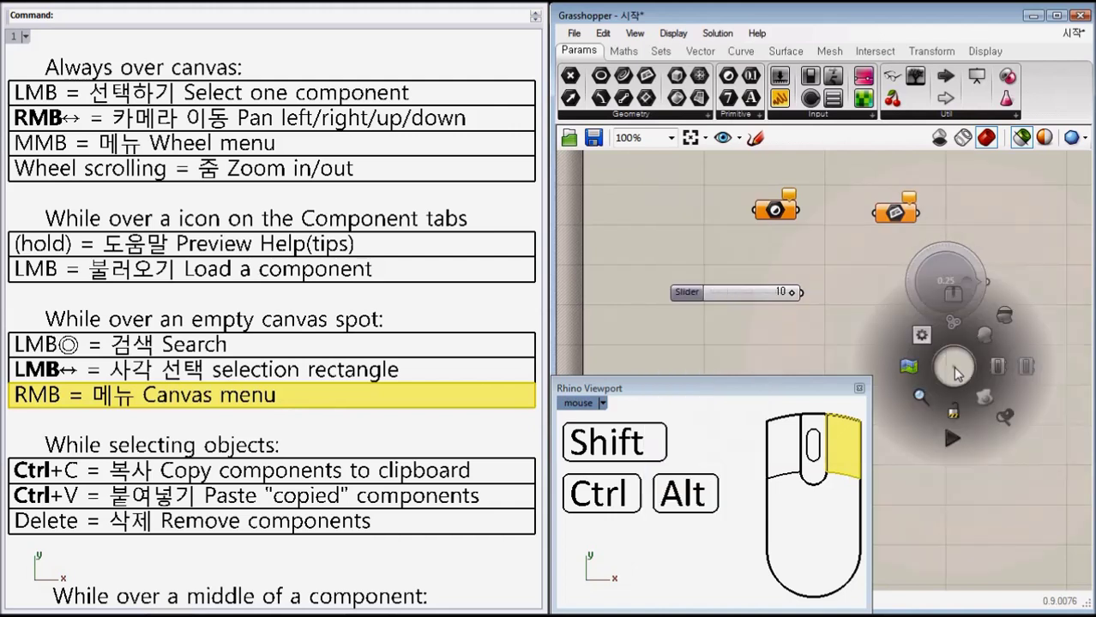
pyautogui.rightClick(712, 330)
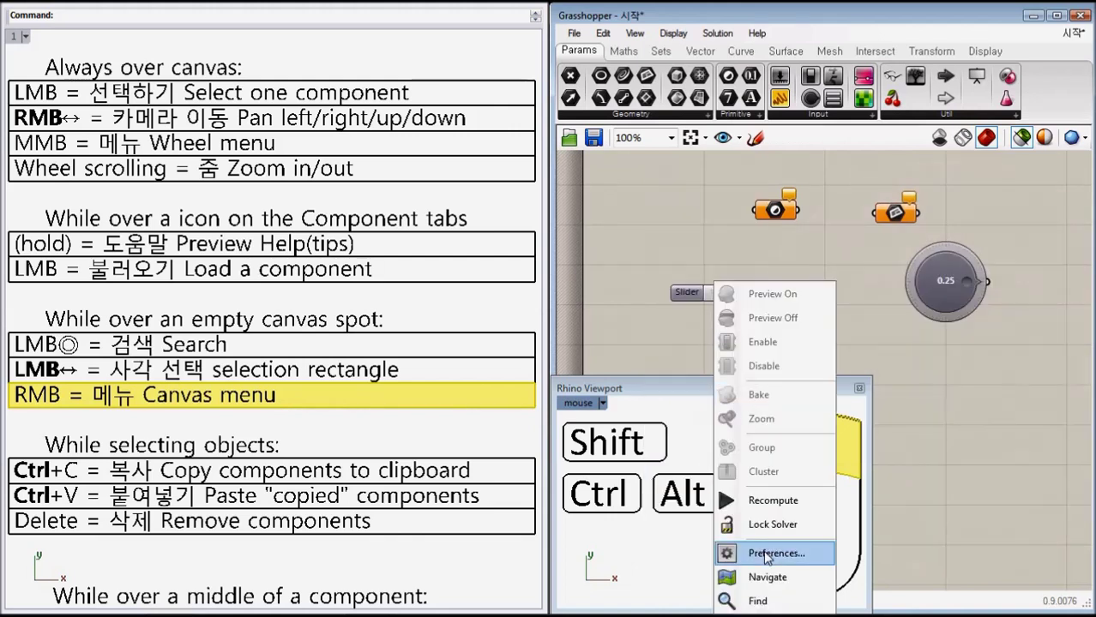
pyautogui.click(943, 370)
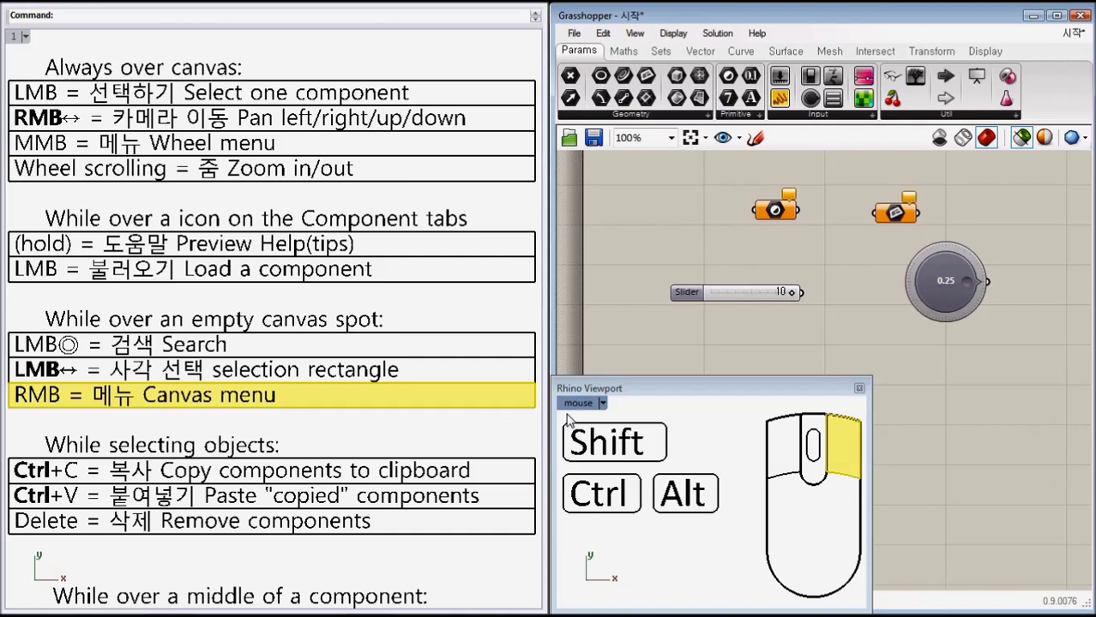
# Select the Boolean, Plane, Number Slider and Control Knob together and paste a copied set of them onto the canvas
pyautogui.moveTo(1012, 332); pyautogui.dragTo(740, 209)
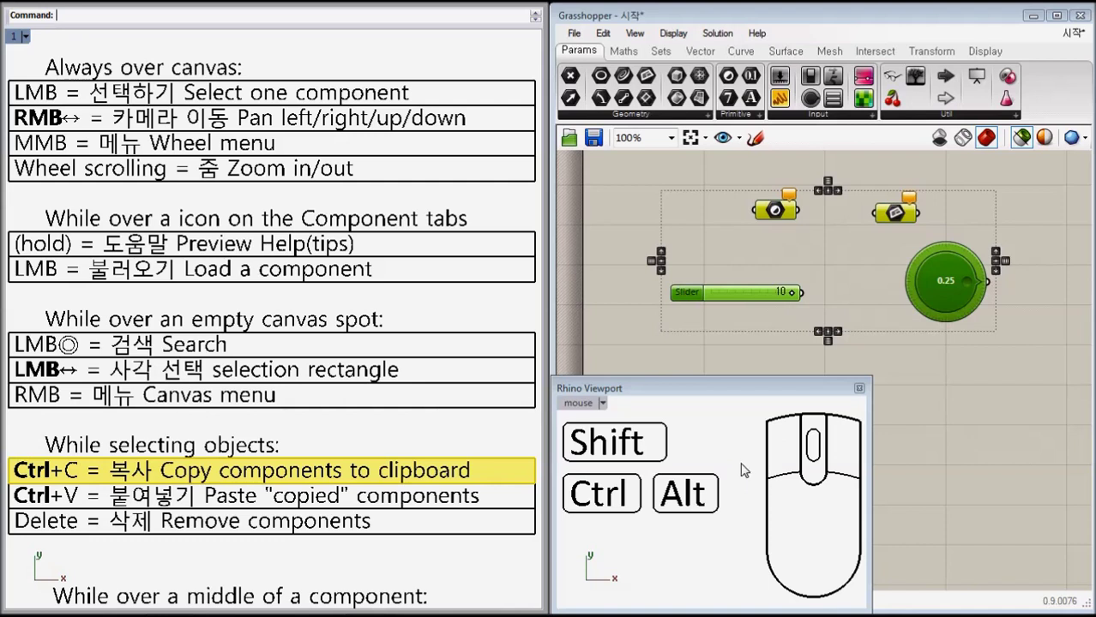
pyautogui.click(614, 504)
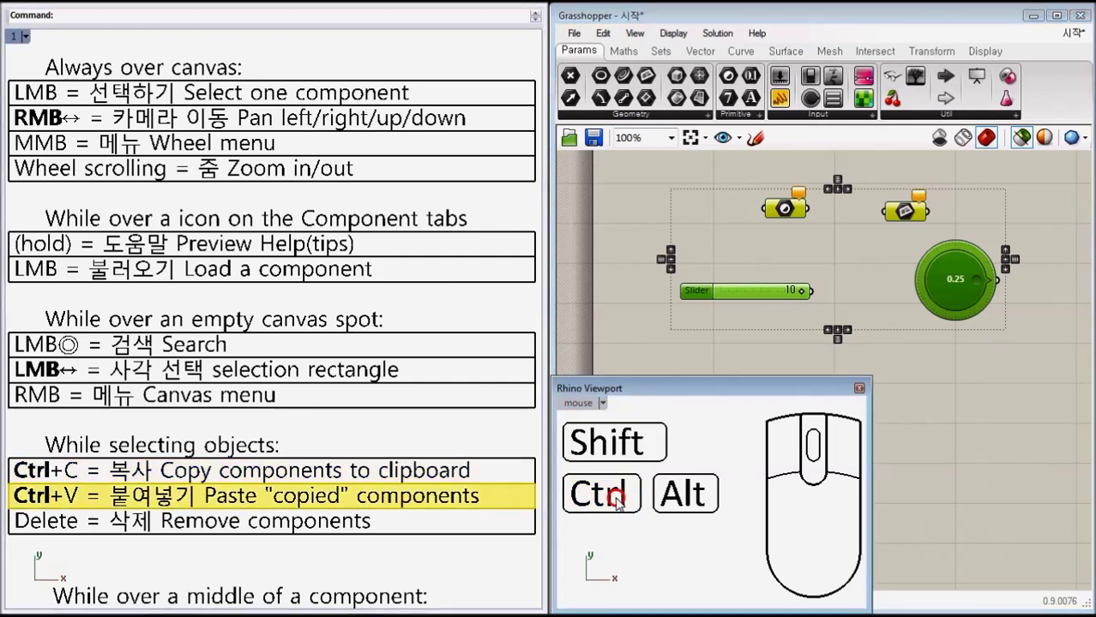
pyautogui.press('ctrl')
pyautogui.keyDown('ctrl'); pyautogui.scroll(-2, 849, 335); pyautogui.keyUp('ctrl')
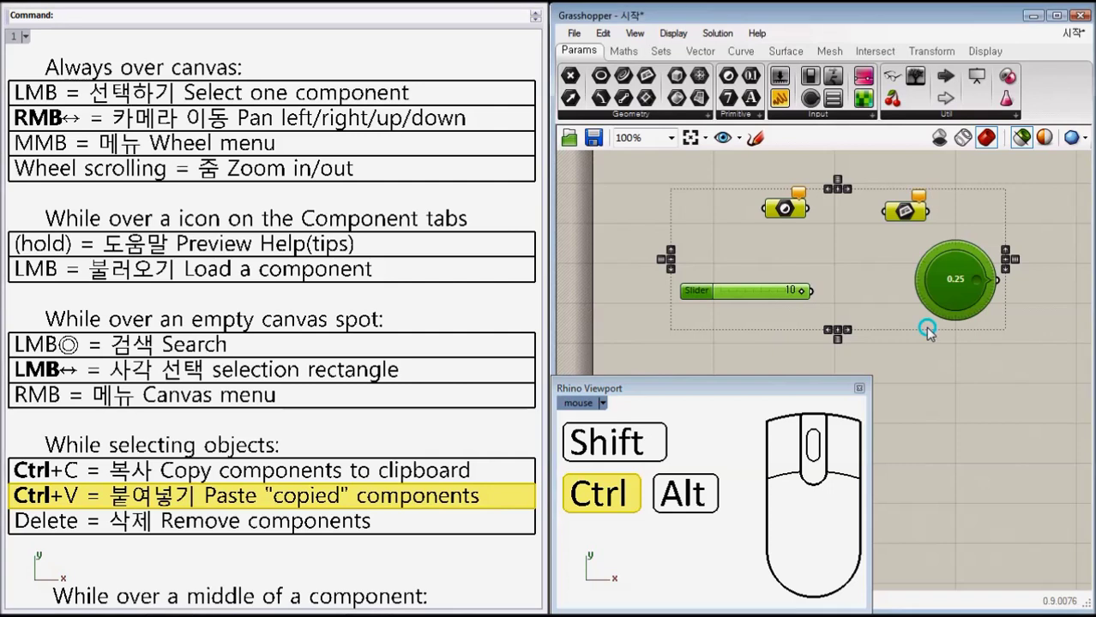
pyautogui.keyDown('ctrl'); pyautogui.scroll(-1, 859, 330); pyautogui.keyUp('ctrl')
pyautogui.hotkey('ctrl', 'v')
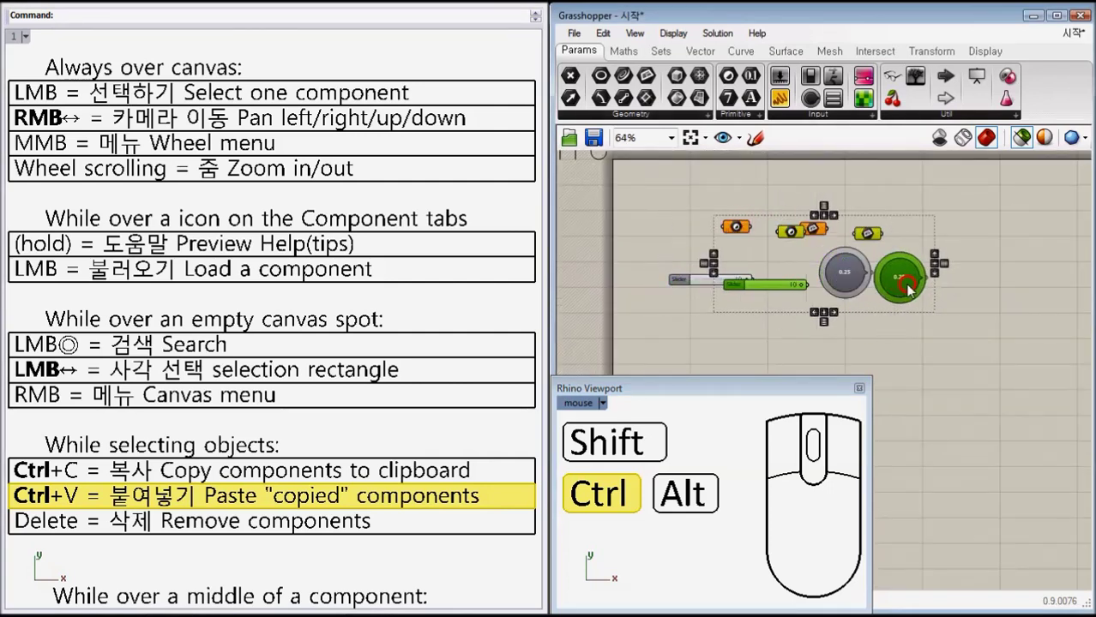
# Move the pasted components to the right of the original set and deselect them
pyautogui.keyDown('ctrl'); pyautogui.scroll(1, 950, 334); pyautogui.keyUp('ctrl')
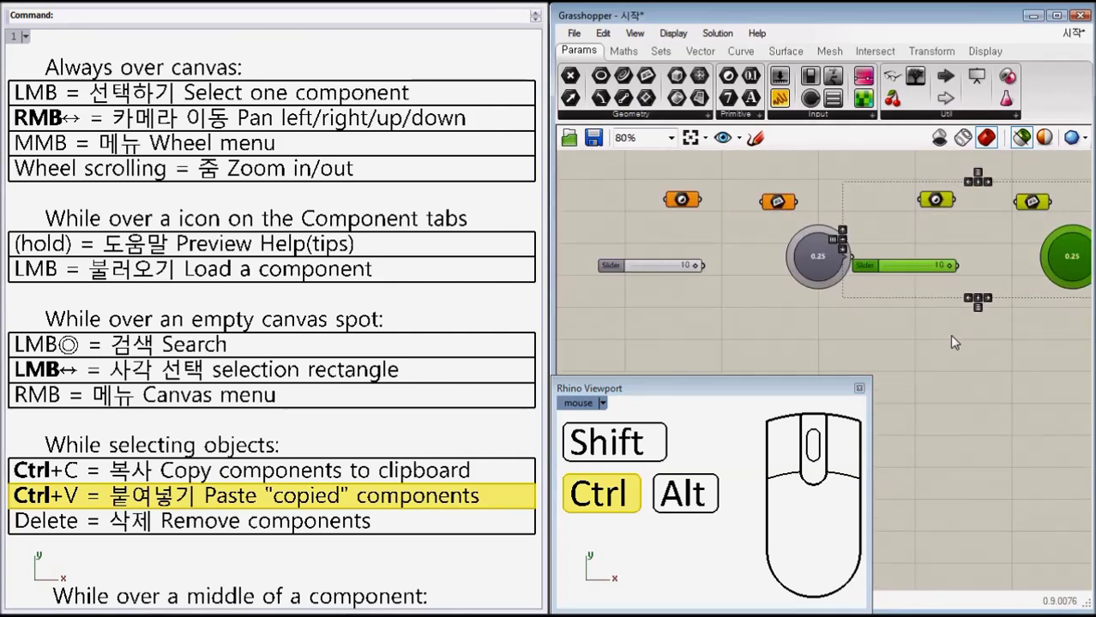
pyautogui.moveTo(949, 335); pyautogui.dragTo(894, 347, button='right')
pyautogui.scroll(1, 908, 347)
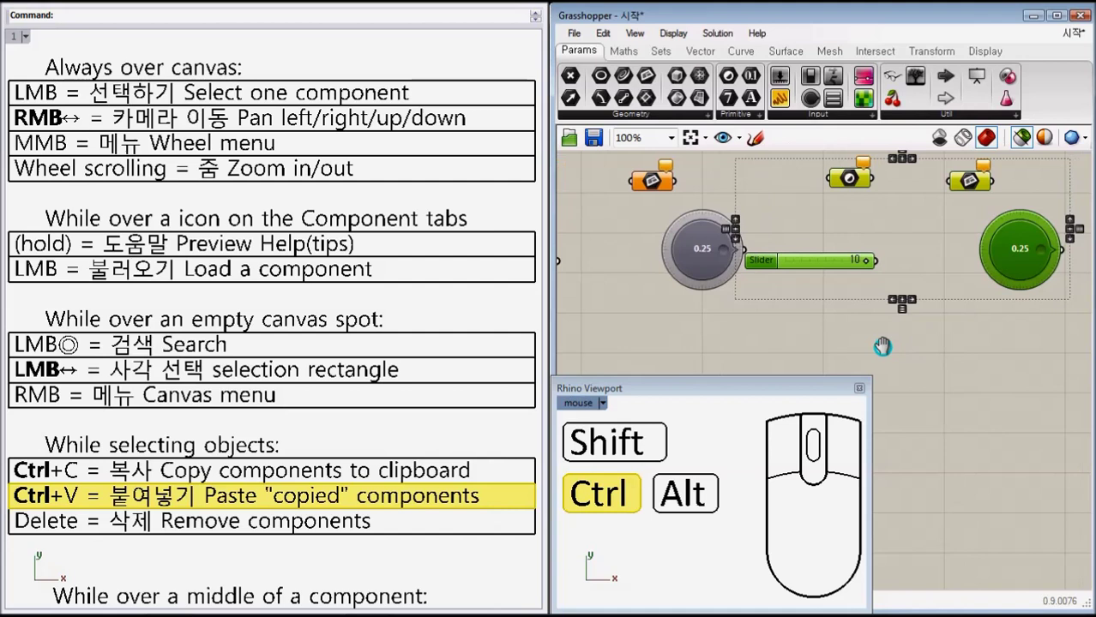
pyautogui.click(919, 386)
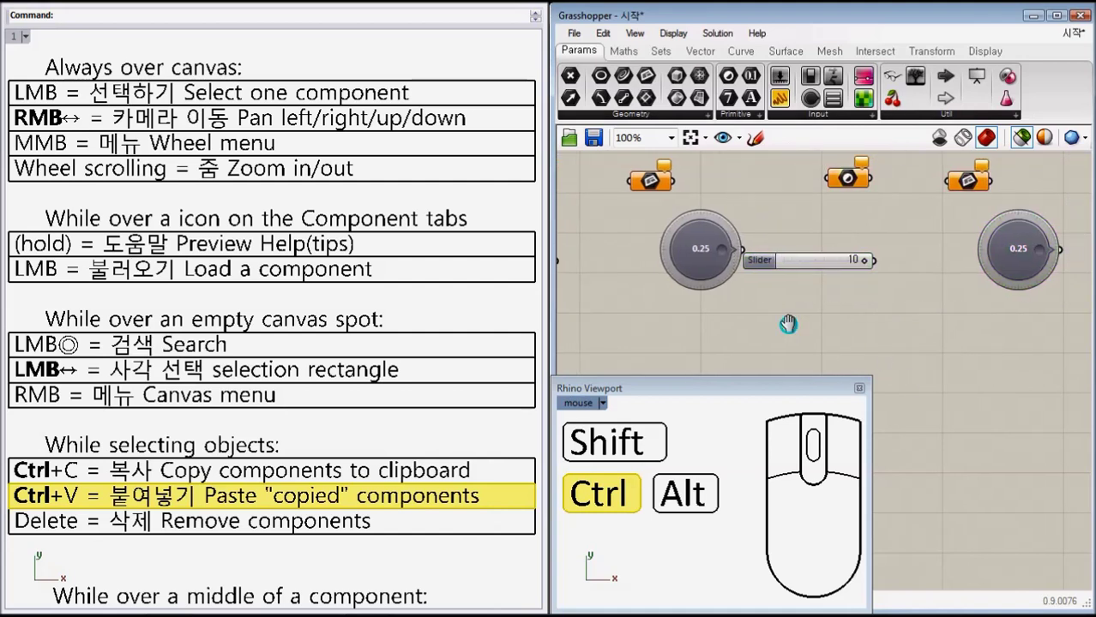
# Select the middle Plane and Control Knob components and highlight the copy and paste rows of the command list in turn
pyautogui.moveTo(785, 321); pyautogui.dragTo(839, 330, button='right')
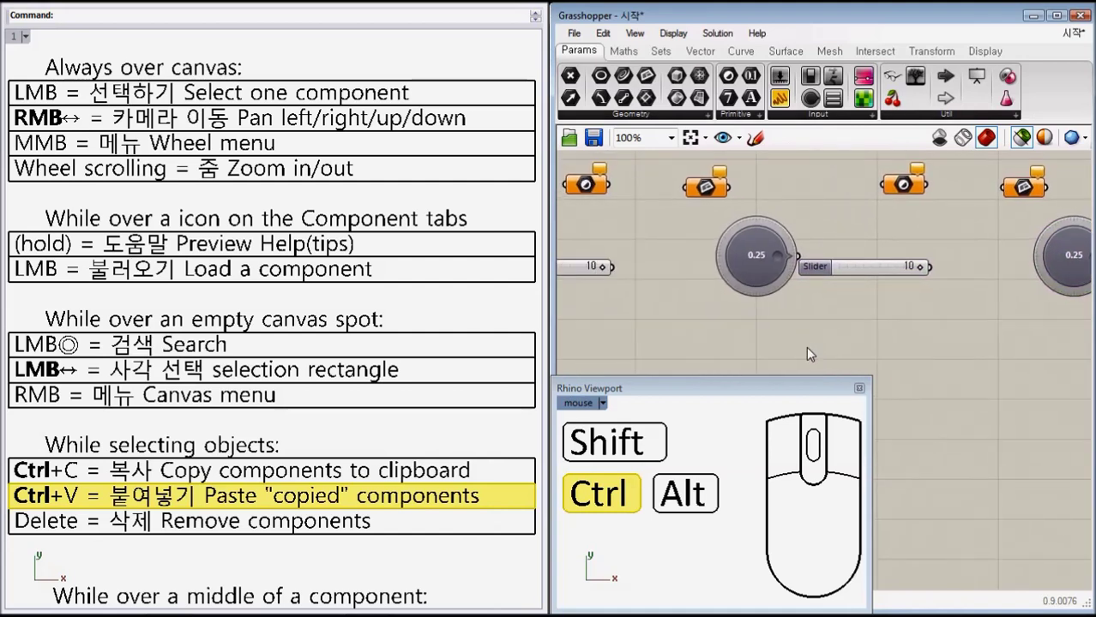
pyautogui.moveTo(765, 318); pyautogui.dragTo(679, 180)
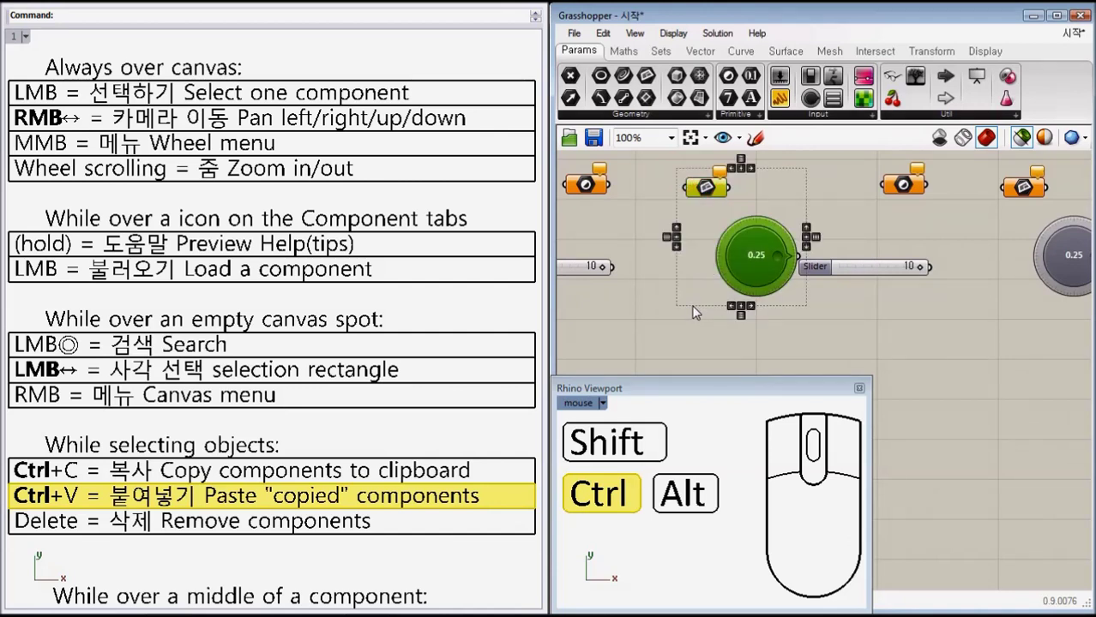
pyautogui.hotkey('ctrl', 'c')
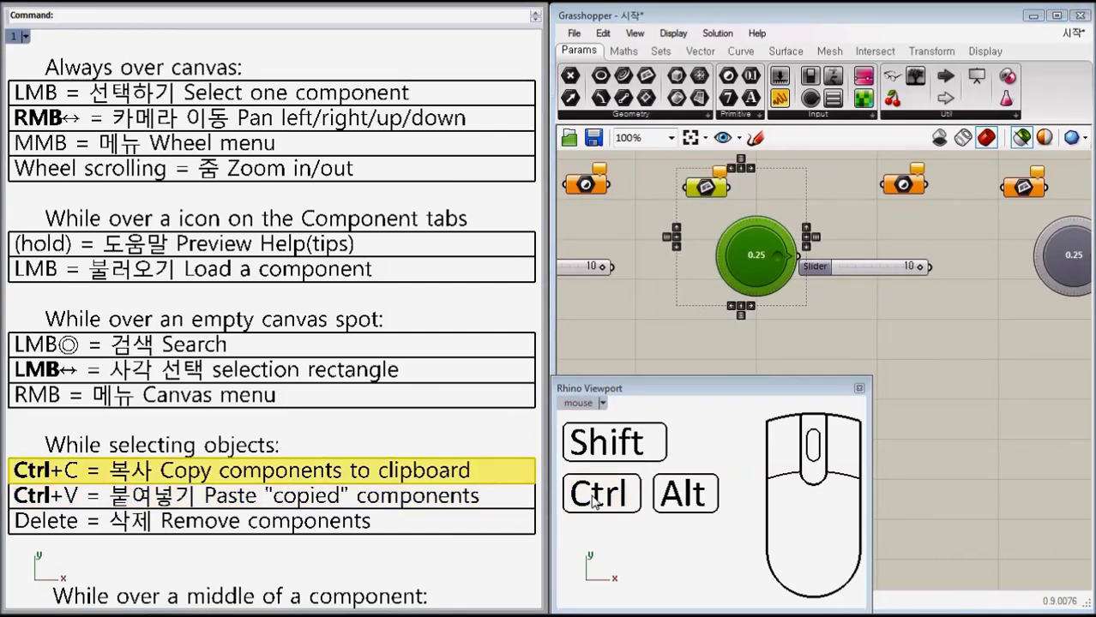
pyautogui.press('ctrl')
pyautogui.hotkey('ctrl', 'v')
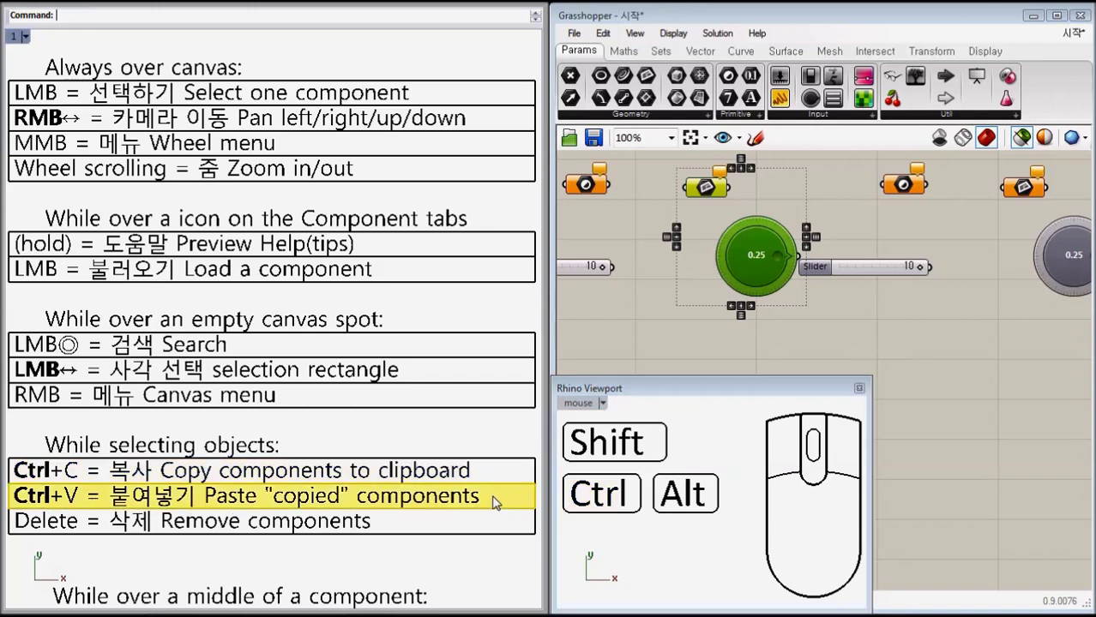
pyautogui.press('ctrl')
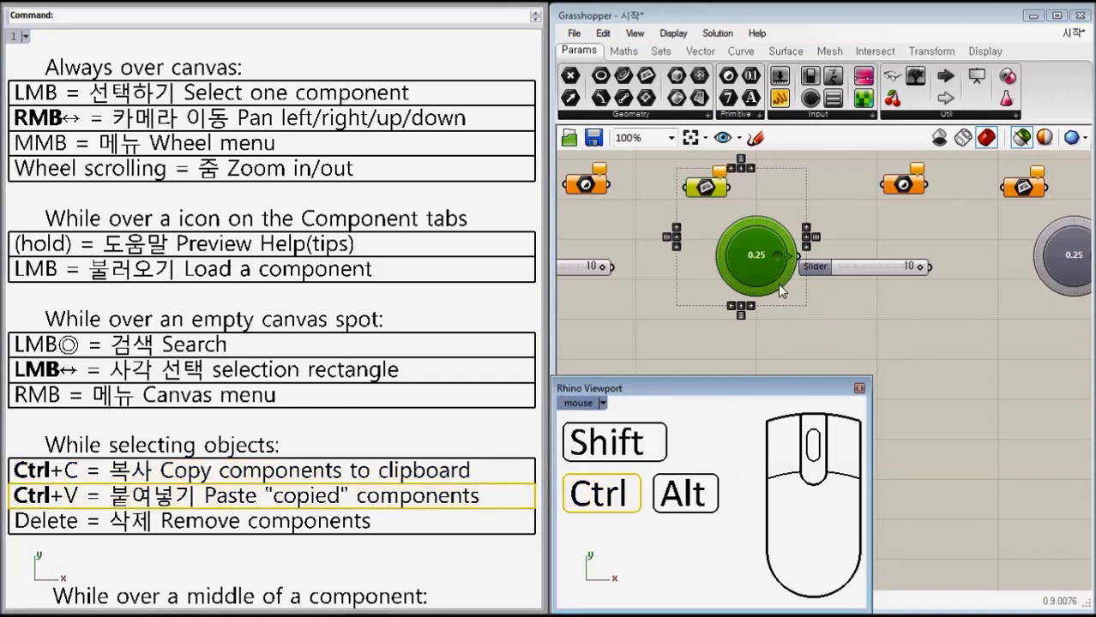
# Deselect the Plane and Control Knob and clear all highlights in the command list and key diagram
pyautogui.click(830, 326)
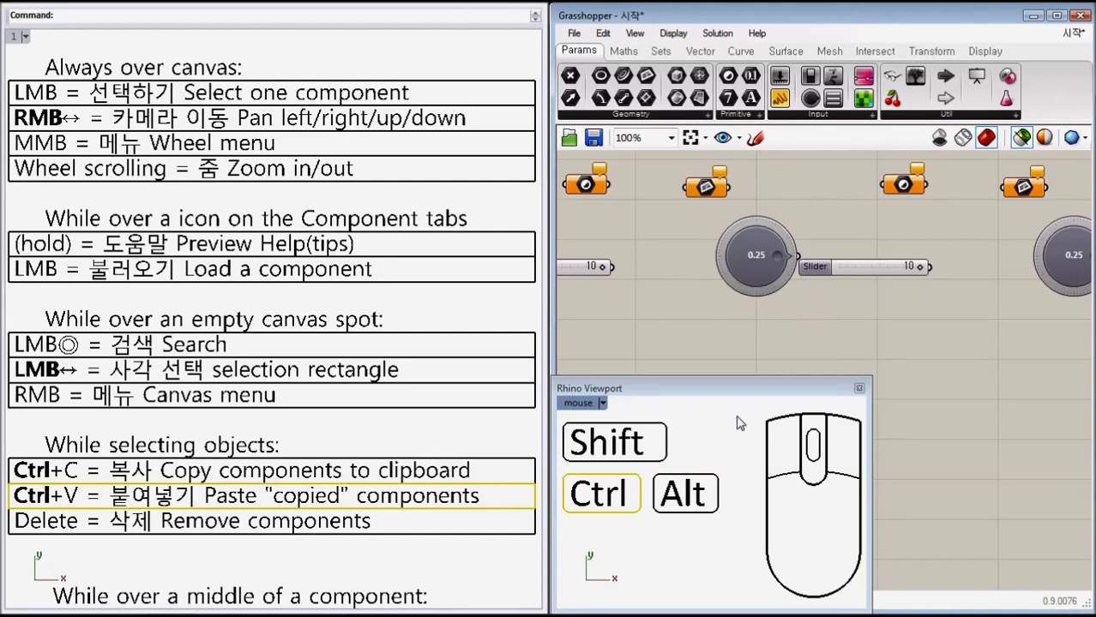
pyautogui.moveTo(779, 330); pyautogui.dragTo(693, 215)
pyautogui.click(788, 334)
pyautogui.click(463, 446)
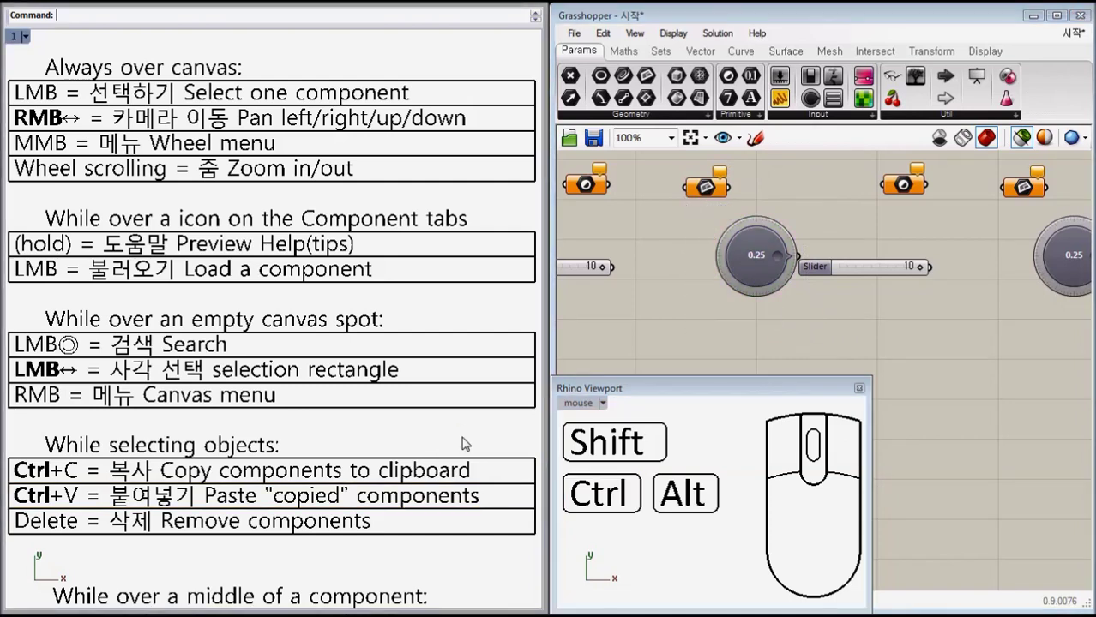
# Duplicate the middle Plane and Control Knob directly to a spot below the original components and deselect the copies
pyautogui.moveTo(780, 332); pyautogui.dragTo(686, 176)
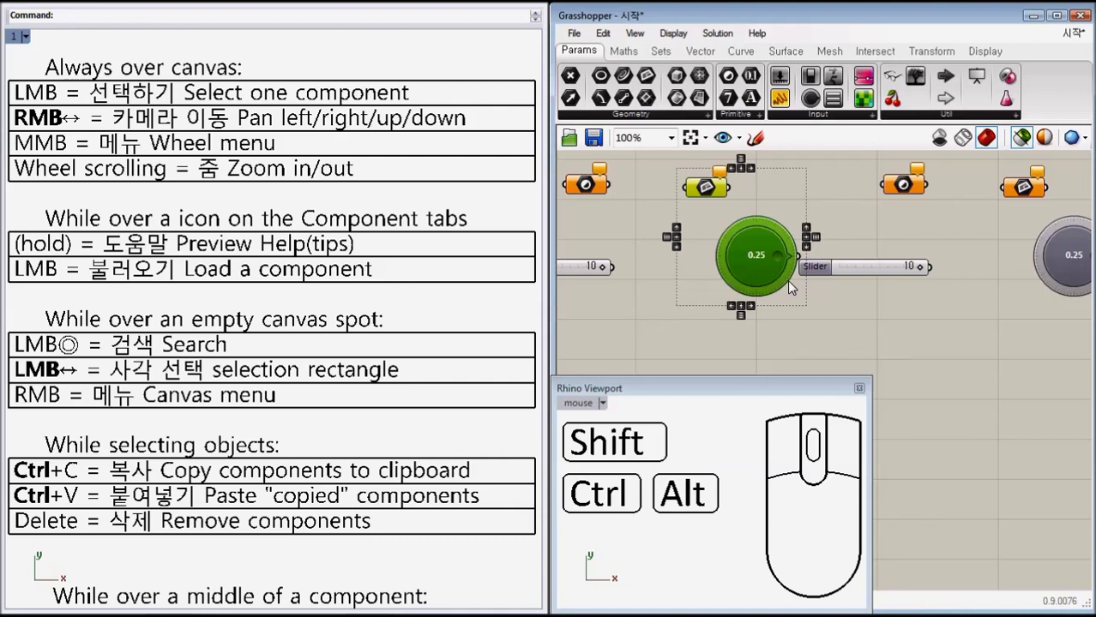
pyautogui.keyDown('alt'); pyautogui.moveTo(790, 288); pyautogui.dragTo(1026, 454); pyautogui.keyUp('alt')
pyautogui.click(1023, 473)
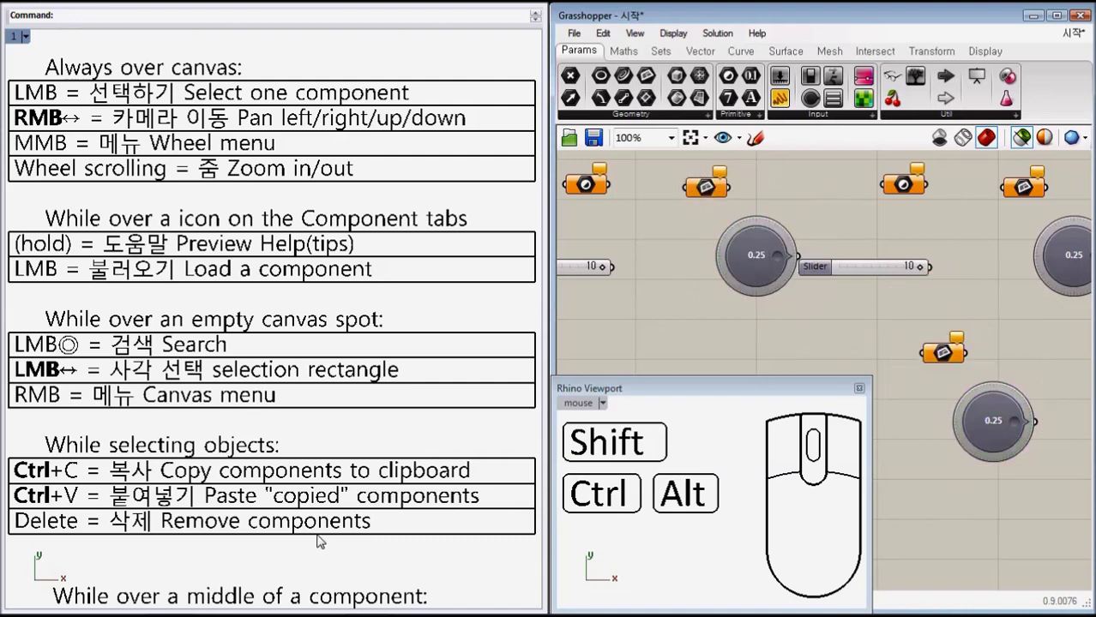
pyautogui.moveTo(777, 337); pyautogui.dragTo(812, 331, button='right')
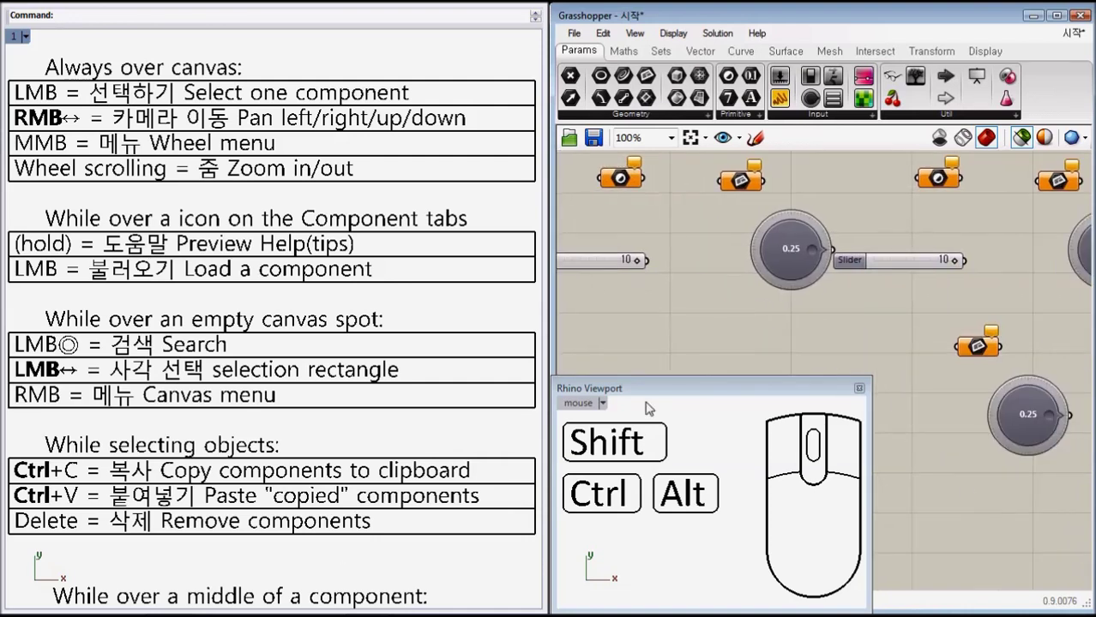
# Highlight the Remove components row and delete every component from the canvas, group by group
pyautogui.click(478, 527)
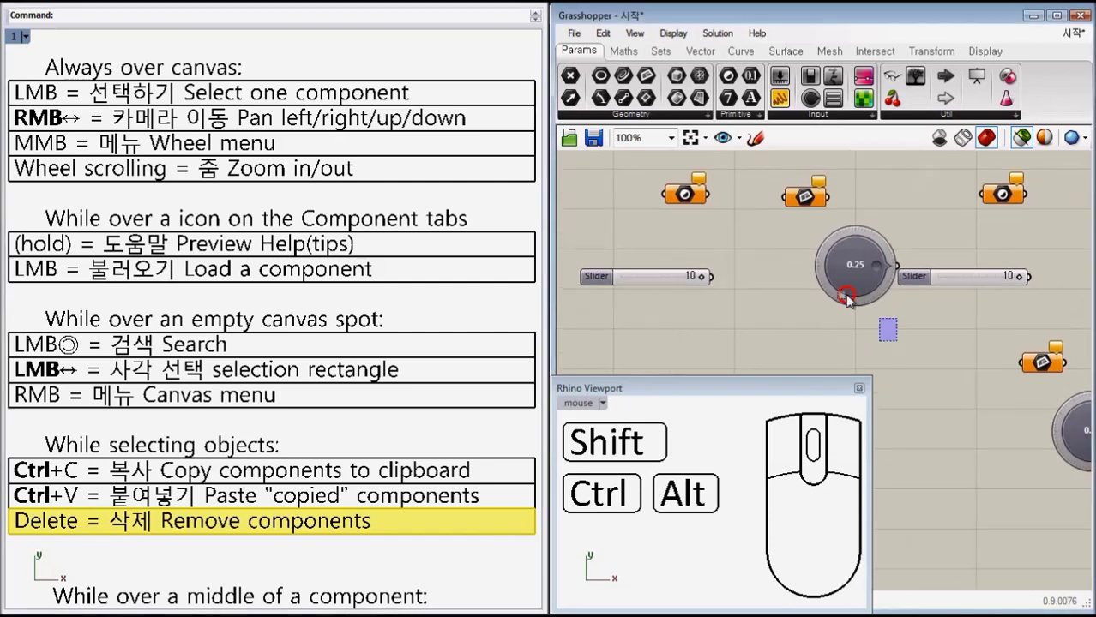
pyautogui.moveTo(895, 340); pyautogui.dragTo(664, 190)
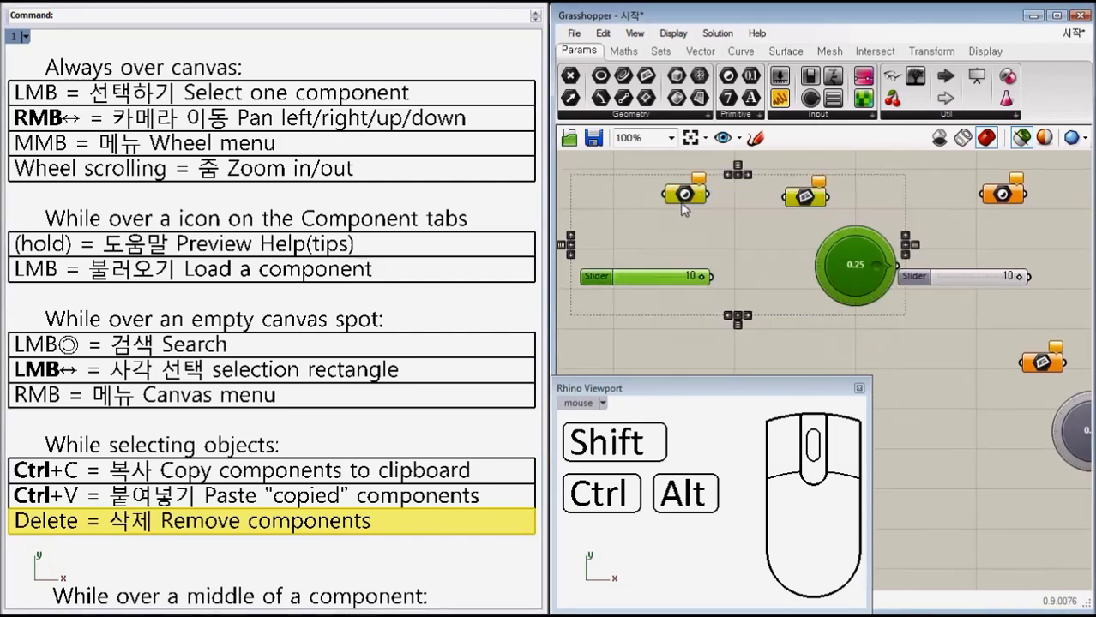
pyautogui.press('Delete')
pyautogui.moveTo(823, 253); pyautogui.dragTo(642, 228, button='right')
pyautogui.moveTo(971, 438); pyautogui.dragTo(956, 392)
pyautogui.press('Delete')
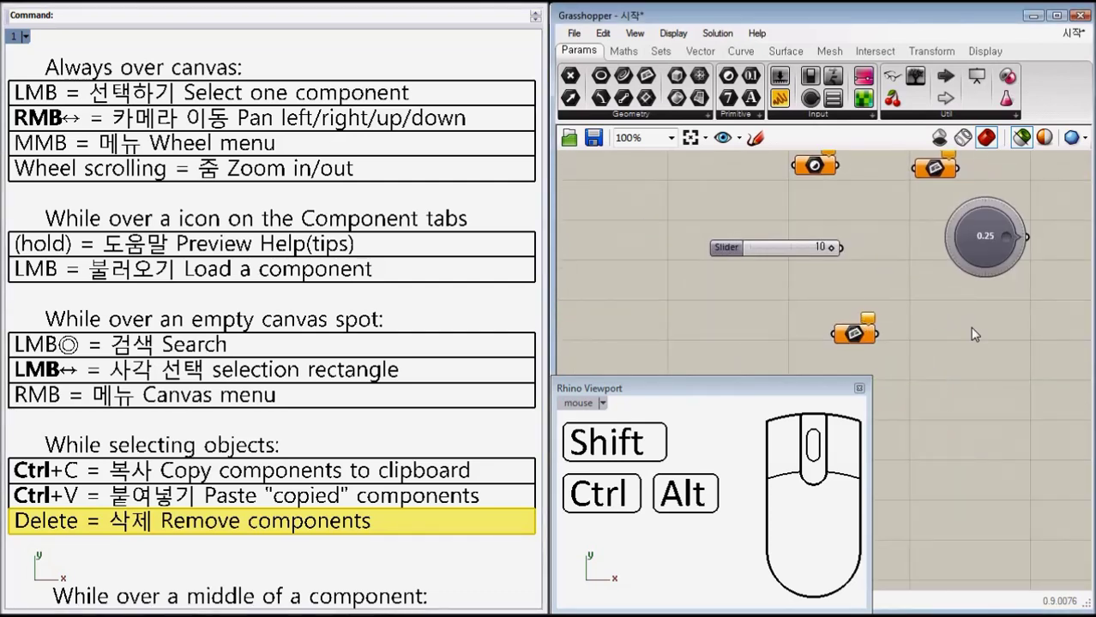
pyautogui.moveTo(987, 353); pyautogui.dragTo(763, 164)
pyautogui.press('Delete')
pyautogui.moveTo(749, 283); pyautogui.dragTo(930, 333, button='right')
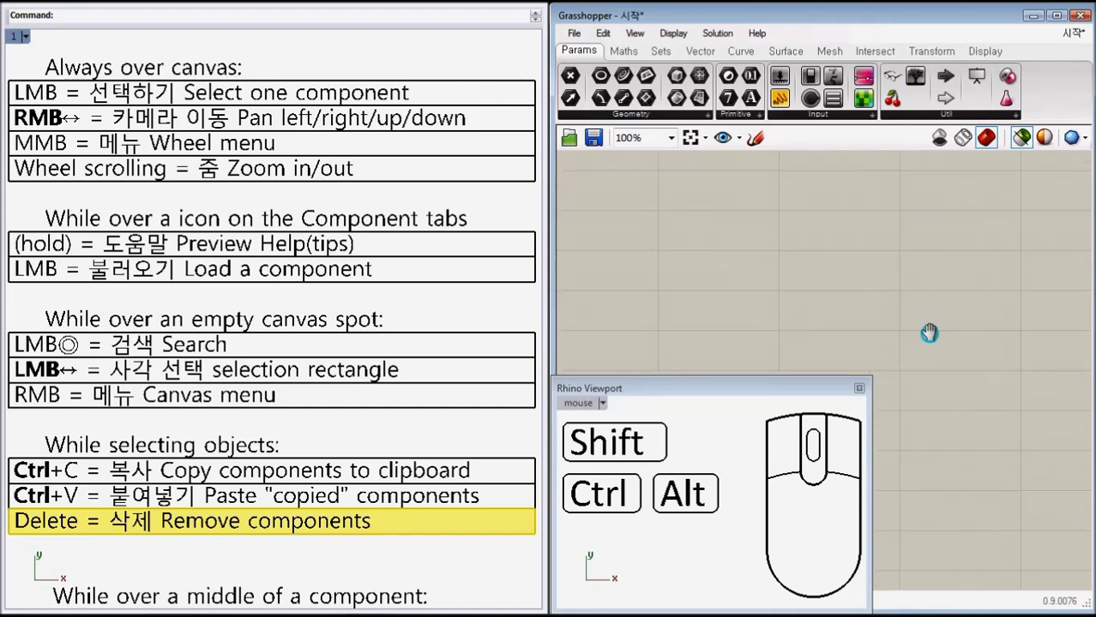
# Restore the saved canvas view 003 and switch the Rhino reference viewport to named view 2
pyautogui.click(723, 137)
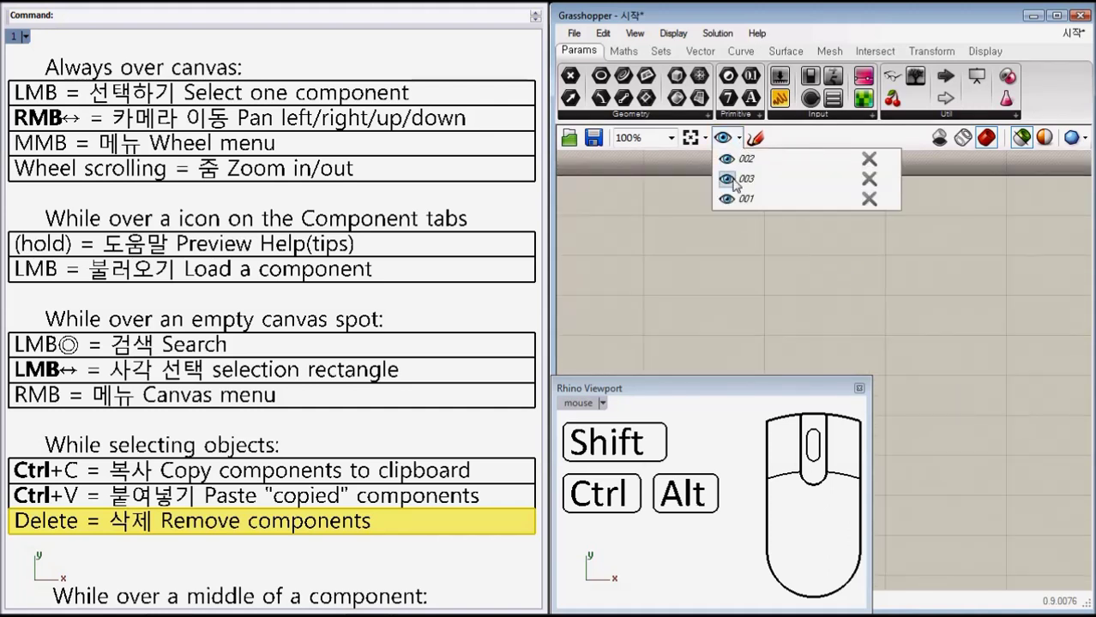
pyautogui.click(730, 179)
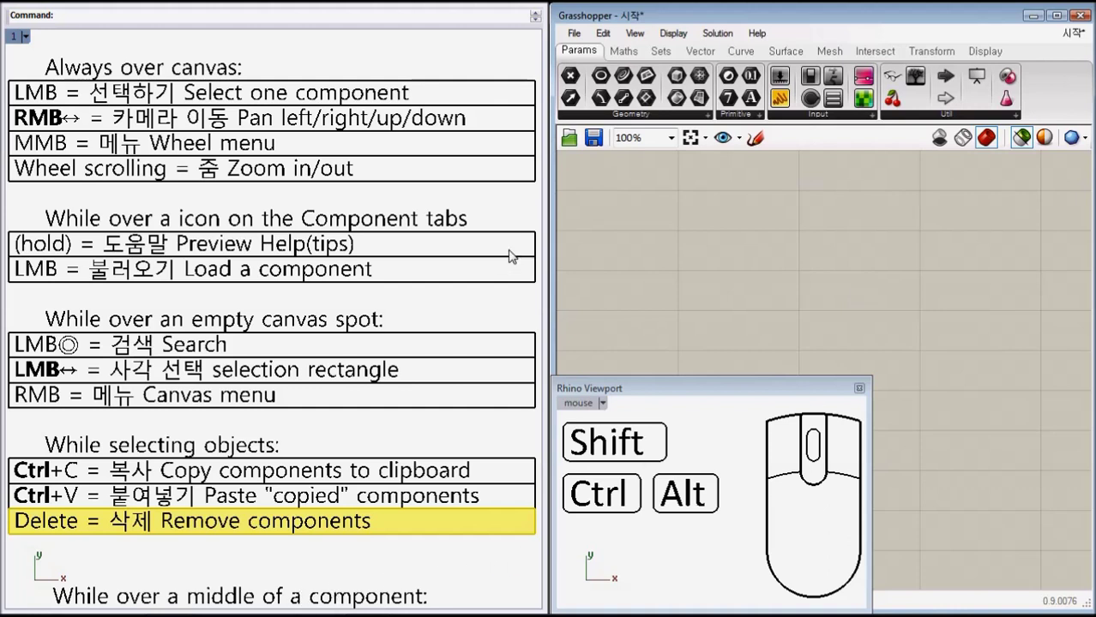
pyautogui.write('-NamedView')
pyautogui.press('Return')
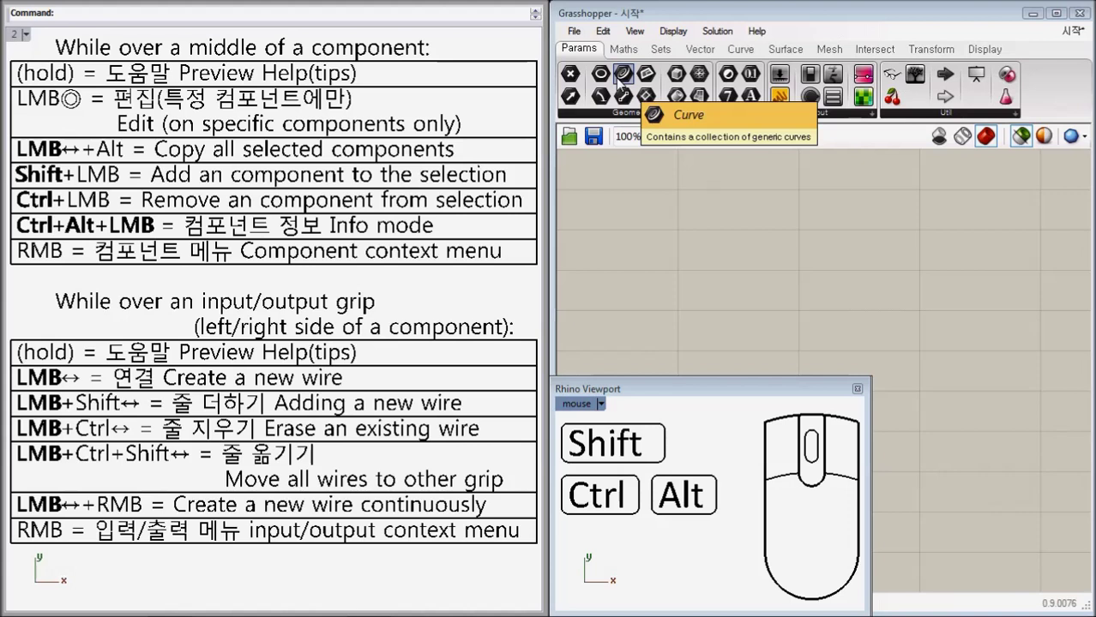
# Place a Curve parameter on the canvas to preview its help tip, and undo the placement
pyautogui.moveTo(617, 76); pyautogui.dragTo(715, 276)
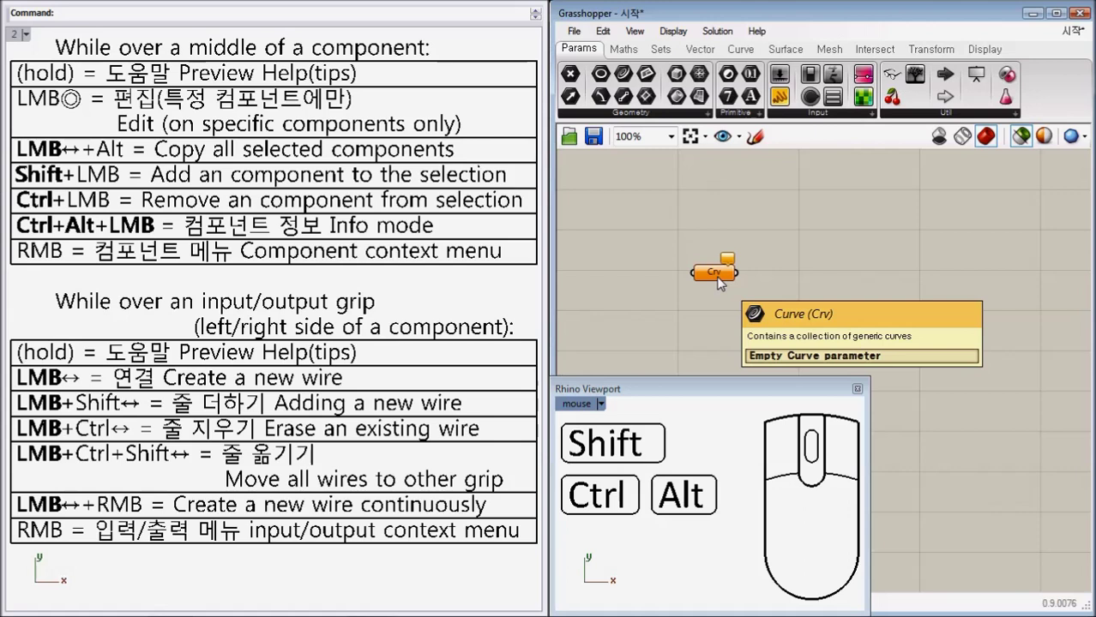
pyautogui.hotkey('ctrl', 'z')
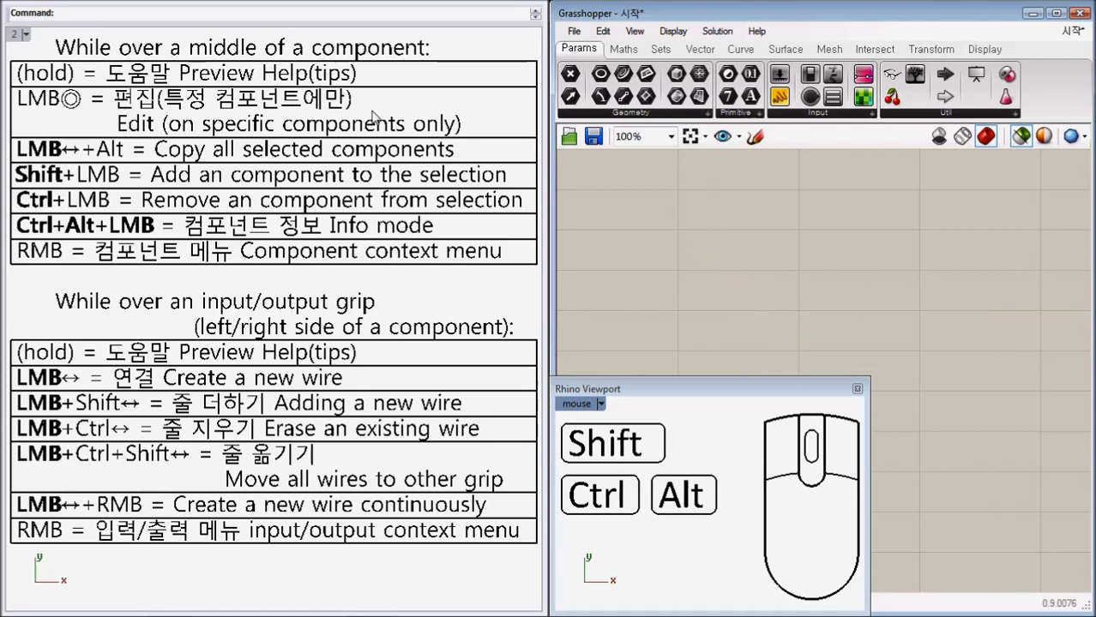
# Highlight the Edit (on specific components only) row and the left button of the mouse diagram
pyautogui.click(415, 114)
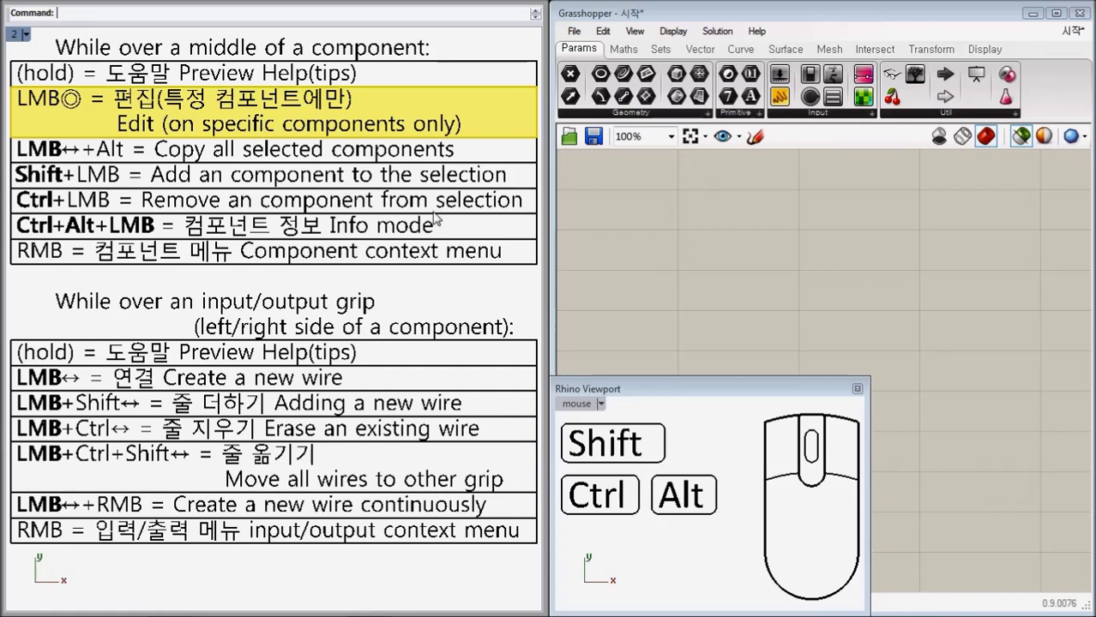
pyautogui.click(778, 451)
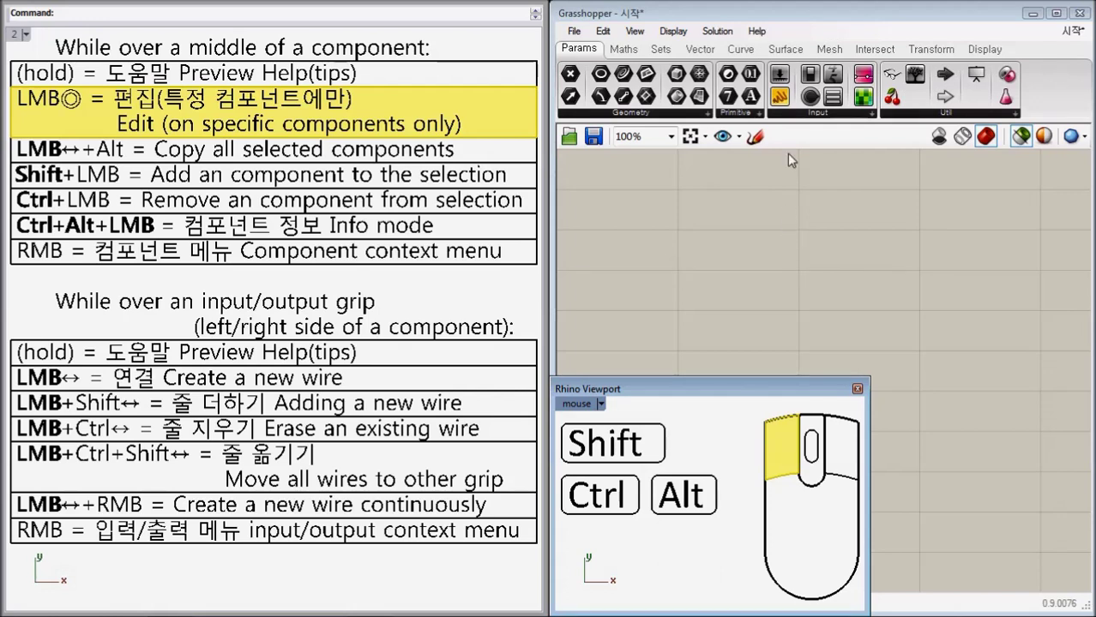
# Place a Number Slider, a Boolean Toggle and a Digit Scroller one below the other on the canvas
pyautogui.click(801, 113)
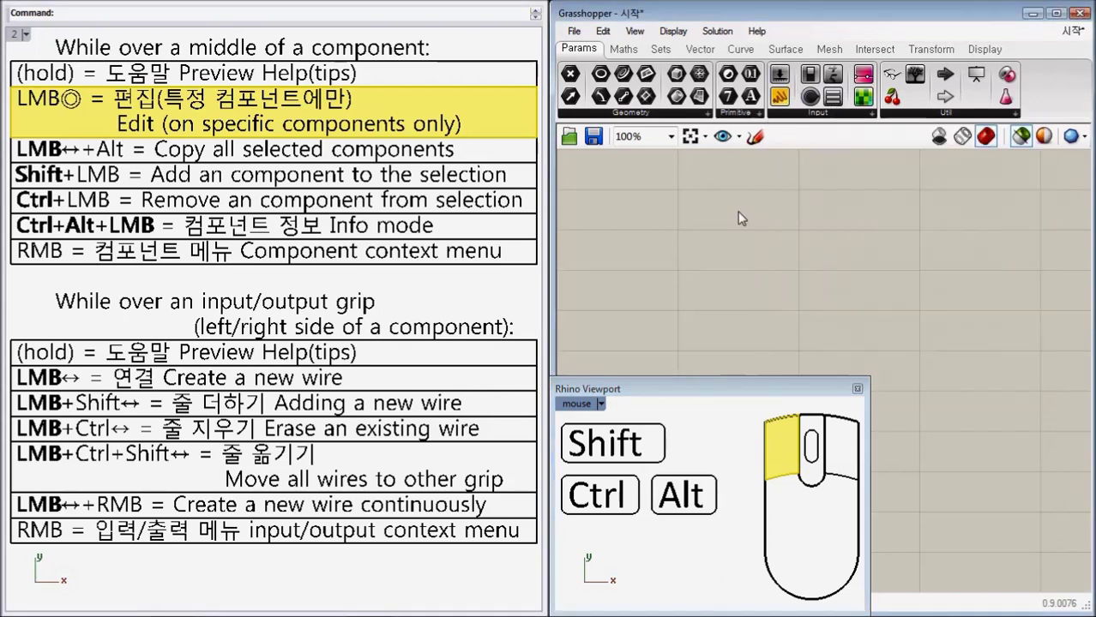
pyautogui.moveTo(778, 73); pyautogui.dragTo(716, 173)
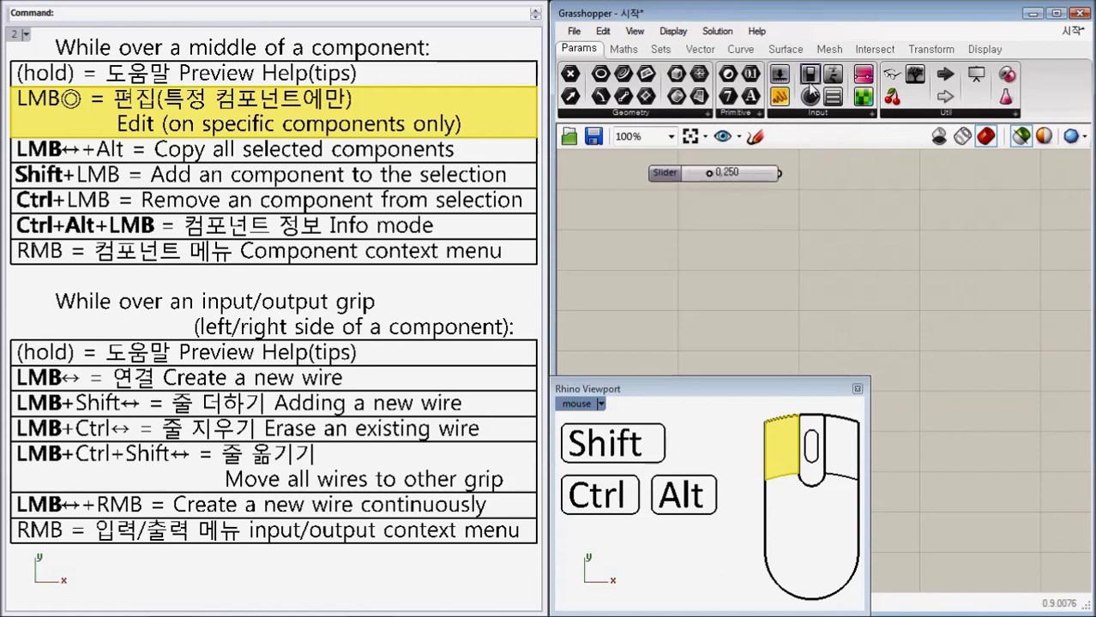
pyautogui.moveTo(810, 77); pyautogui.dragTo(702, 226)
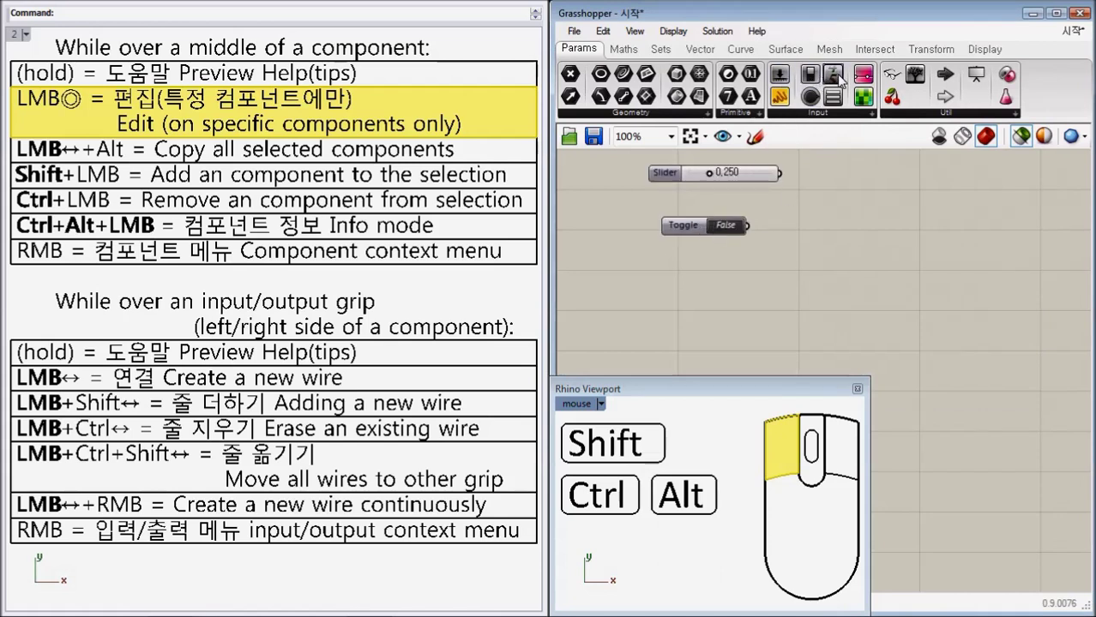
pyautogui.moveTo(839, 77); pyautogui.dragTo(696, 272)
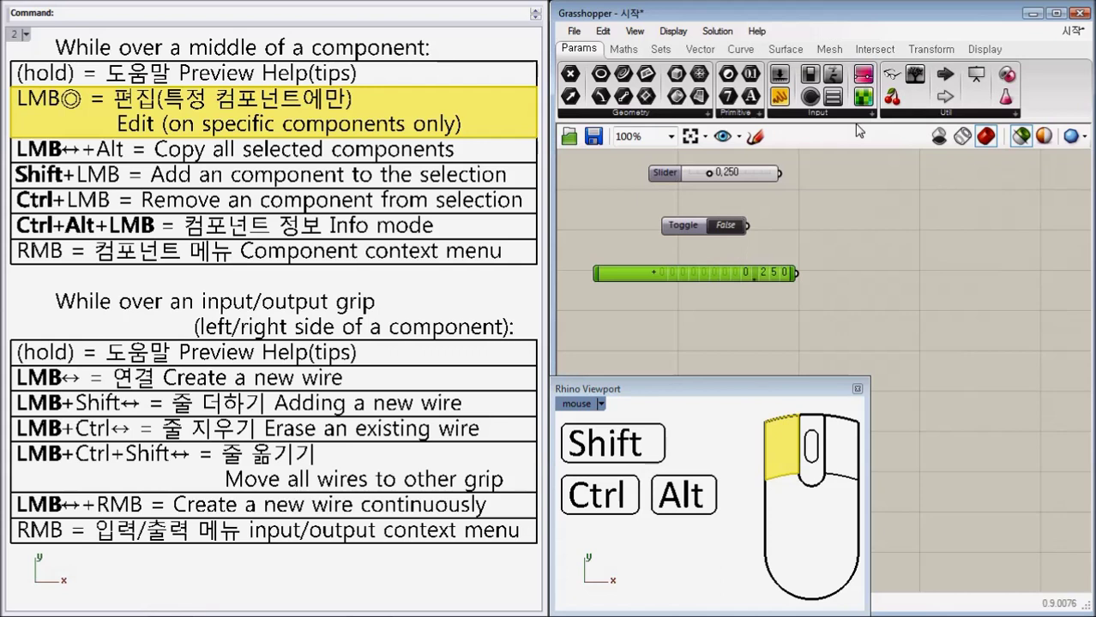
# Add a Gradient, Panel, Control Knob, Value List and Image Sampler beside the slider, toggle and scroller
pyautogui.click(791, 113)
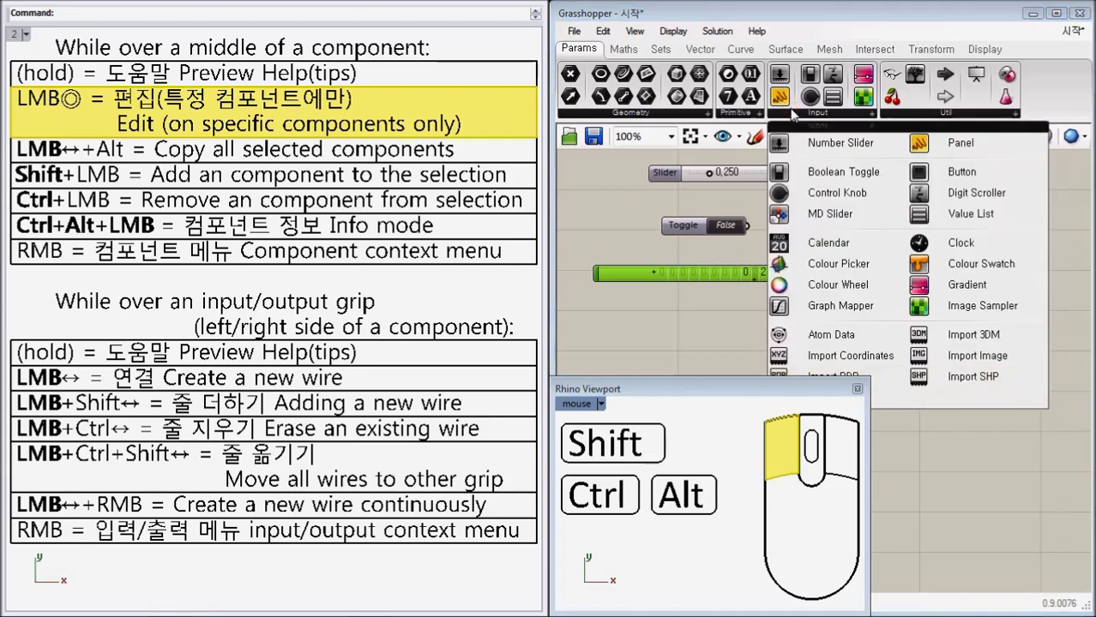
pyautogui.moveTo(780, 99); pyautogui.dragTo(997, 273)
pyautogui.moveTo(832, 94); pyautogui.dragTo(954, 377)
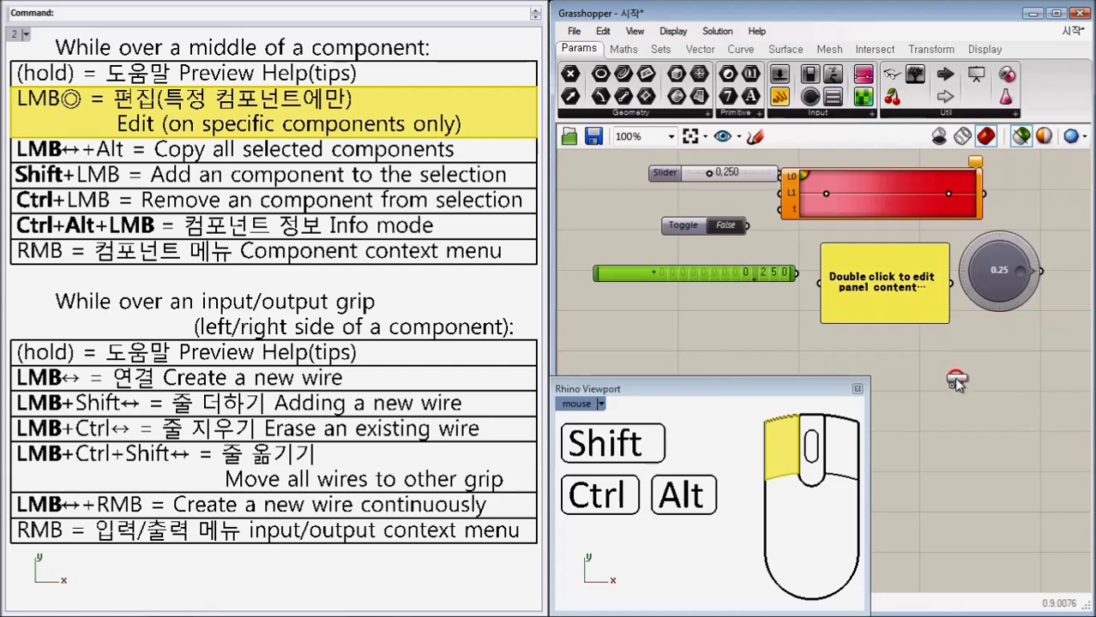
pyautogui.moveTo(863, 96); pyautogui.dragTo(1049, 389)
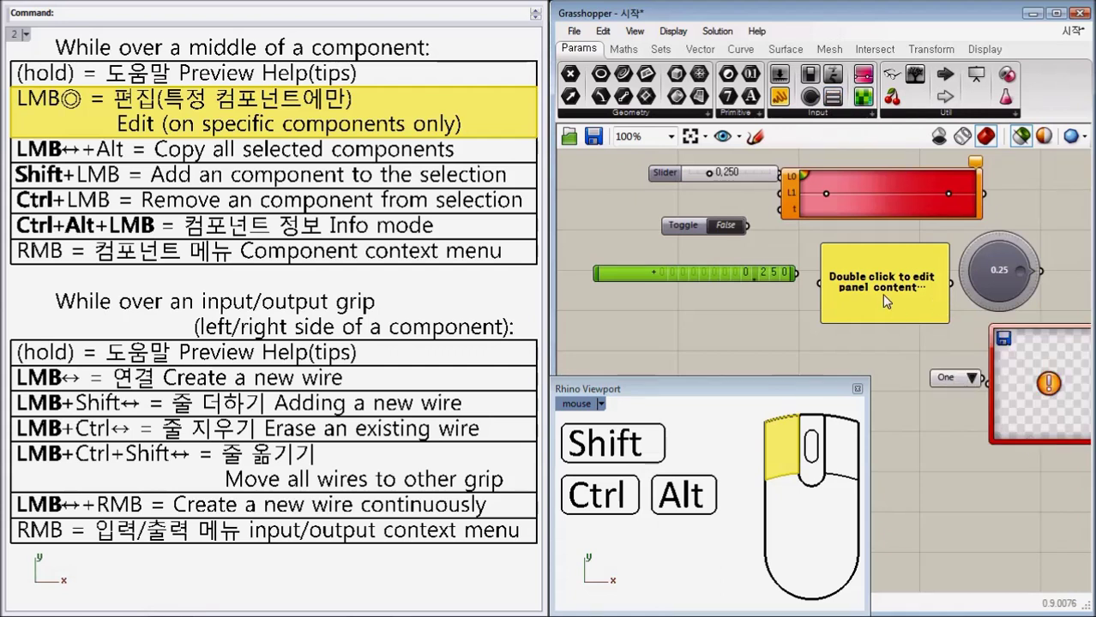
# Open the Panel, the Digit Scroller and the Gradient for editing in turn, and leave each without changes
pyautogui.click(881, 290)
pyautogui.doubleClick(881, 290)
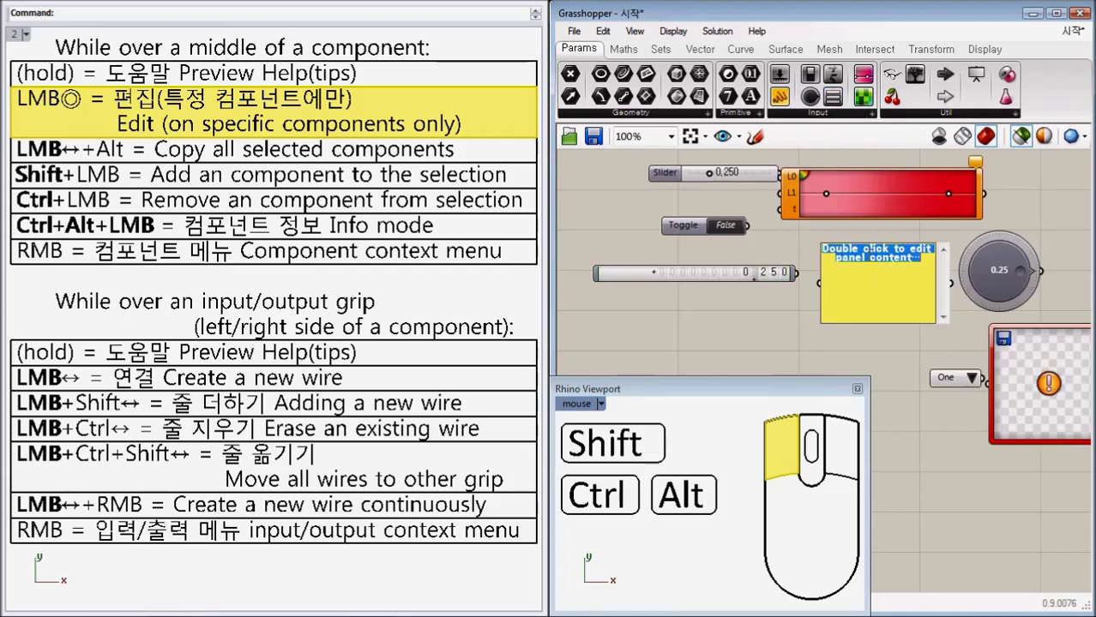
pyautogui.click(761, 322)
pyautogui.doubleClick(729, 272)
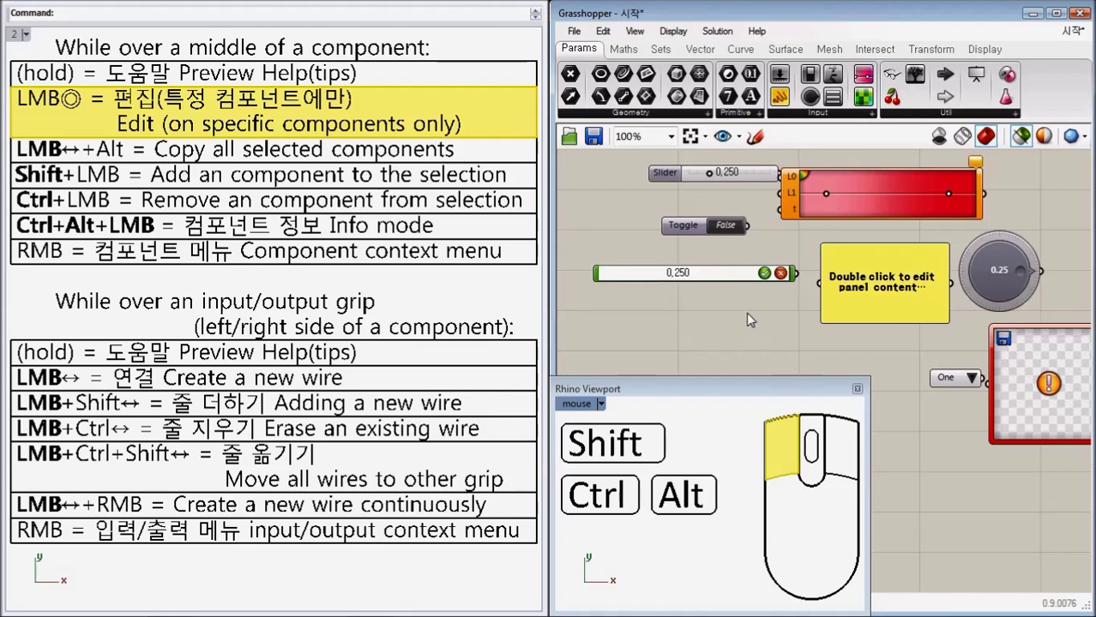
pyautogui.click(747, 314)
pyautogui.click(852, 213)
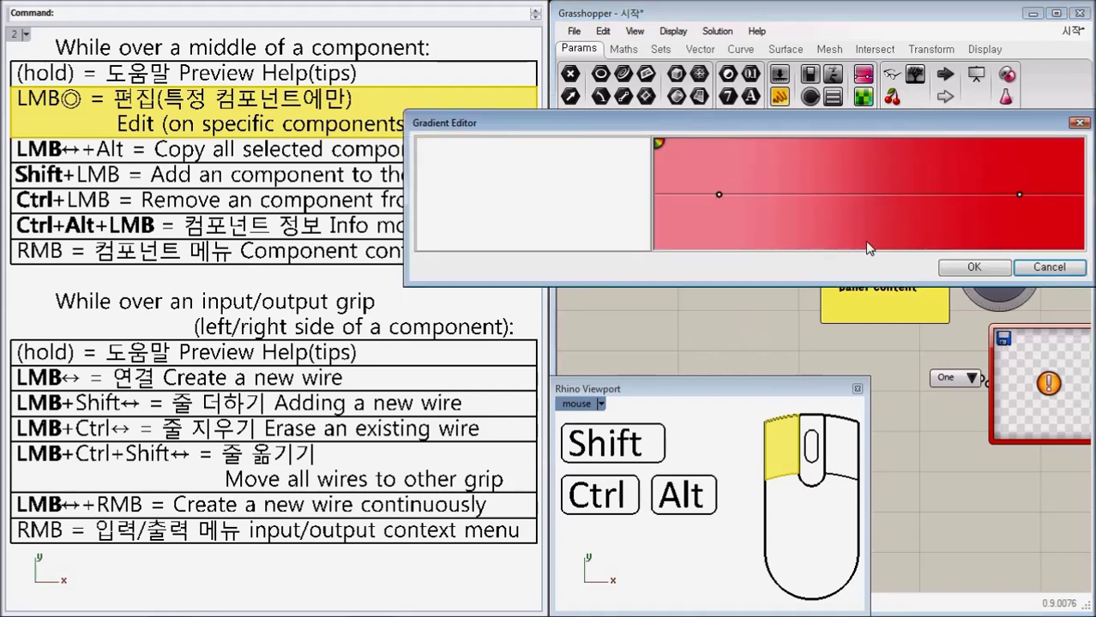
pyautogui.click(1033, 268)
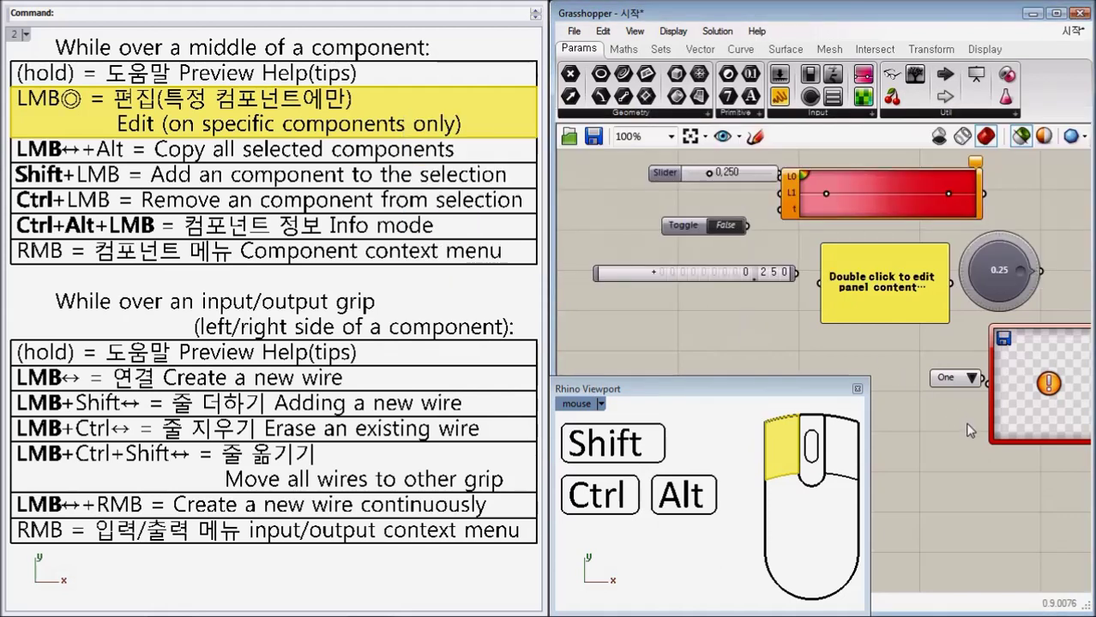
# Undo the placement of all eight input components
pyautogui.hotkey('ctrl', 'z')
pyautogui.hotkey('ctrl', 'z')
pyautogui.hotkey('ctrl', 'z')
pyautogui.hotkey('ctrl', 'z')
pyautogui.hotkey('ctrl', 'z')
pyautogui.hotkey('ctrl', 'z')
pyautogui.hotkey('ctrl', 'z')
pyautogui.hotkey('ctrl', 'z')
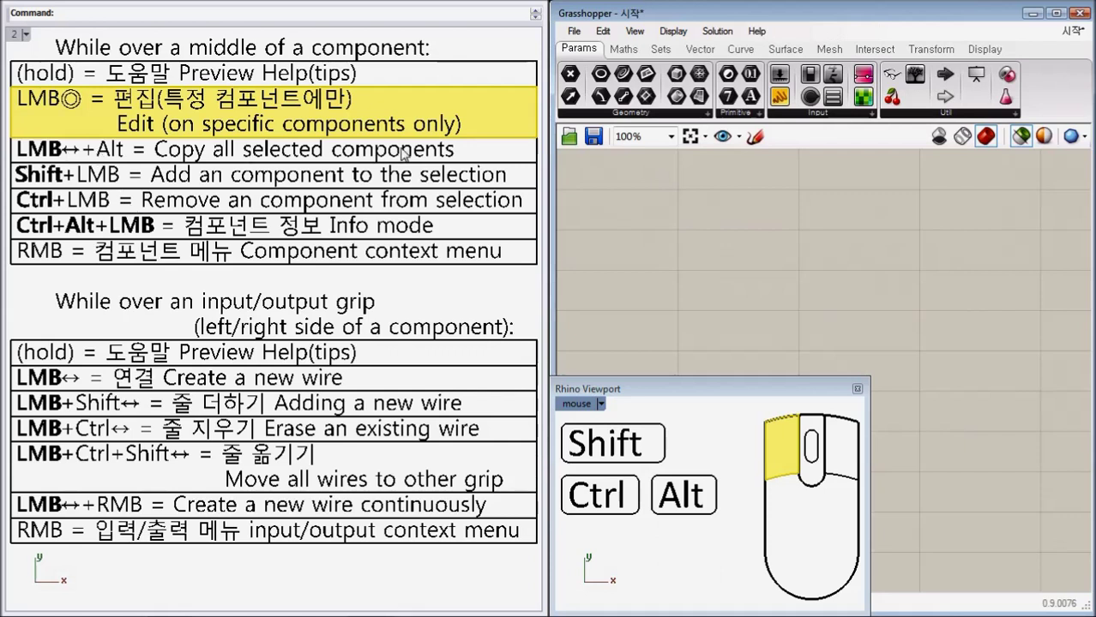
# Highlight the Copy all selected components row together with the left mouse button and Alt in the input diagram
pyautogui.click(435, 148)
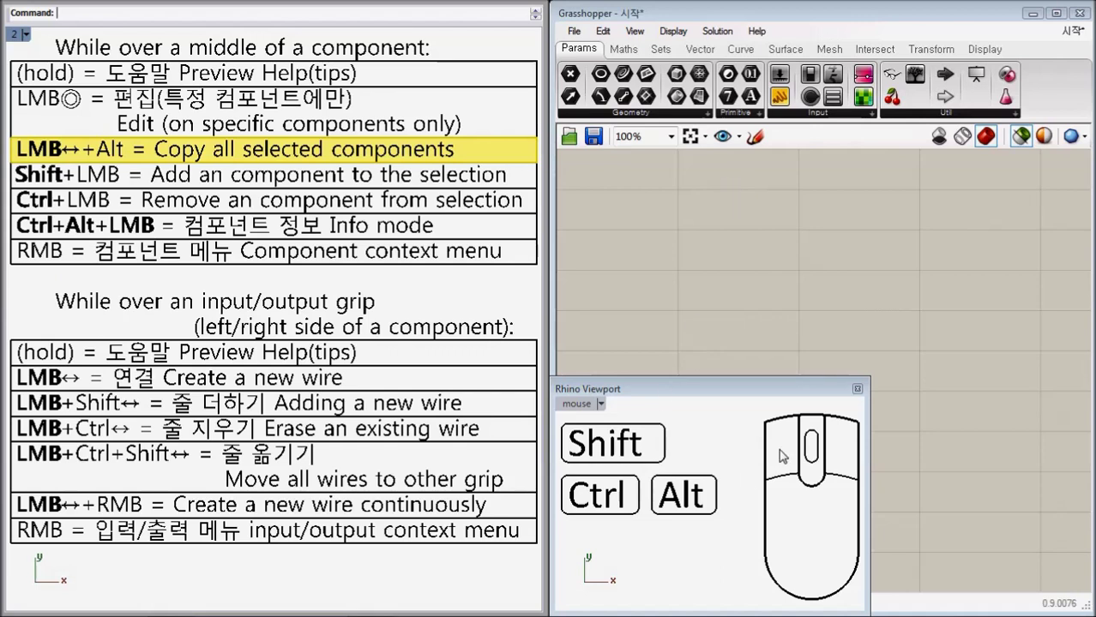
pyautogui.moveTo(780, 456); pyautogui.dragTo(714, 486)
pyautogui.click(713, 486)
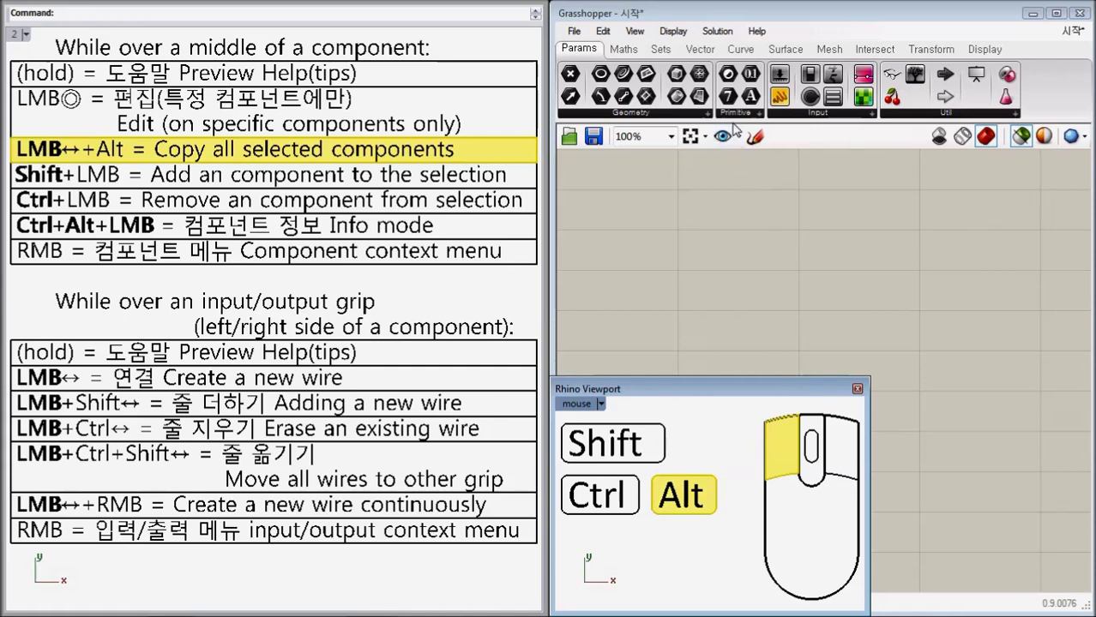
# Place Text and Integer parameters side by side on the canvas, then duplicate both together below and to the right
pyautogui.moveTo(751, 96); pyautogui.dragTo(797, 219)
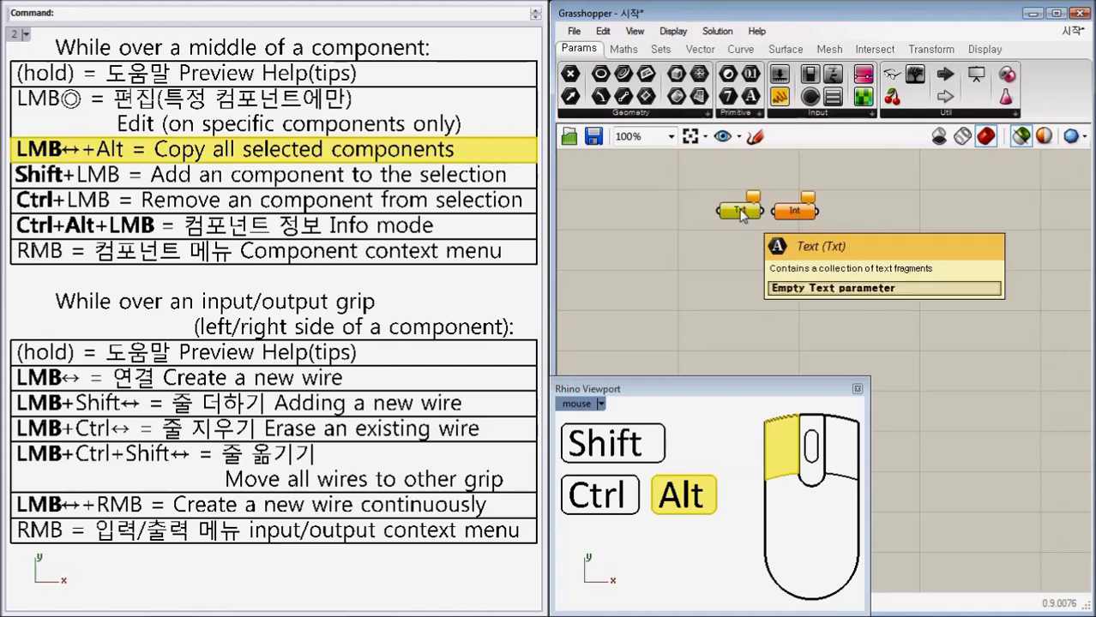
pyautogui.moveTo(741, 214)
pyautogui.keyDown('alt'); pyautogui.mouseDown()
pyautogui.moveTo(714, 238)
pyautogui.moveTo(686, 296)
pyautogui.moveTo(746, 259)
pyautogui.moveTo(738, 214)
pyautogui.mouseUp(); pyautogui.keyUp('alt')
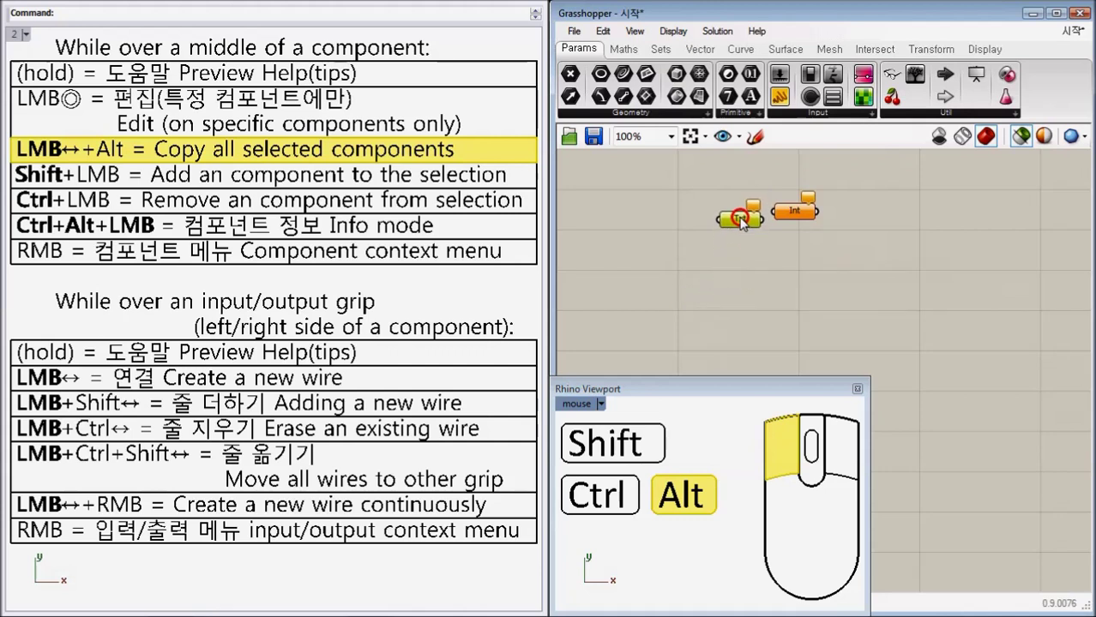
pyautogui.moveTo(829, 254); pyautogui.dragTo(706, 178)
pyautogui.keyDown('alt'); pyautogui.moveTo(737, 216); pyautogui.dragTo(874, 266); pyautogui.keyUp('alt')
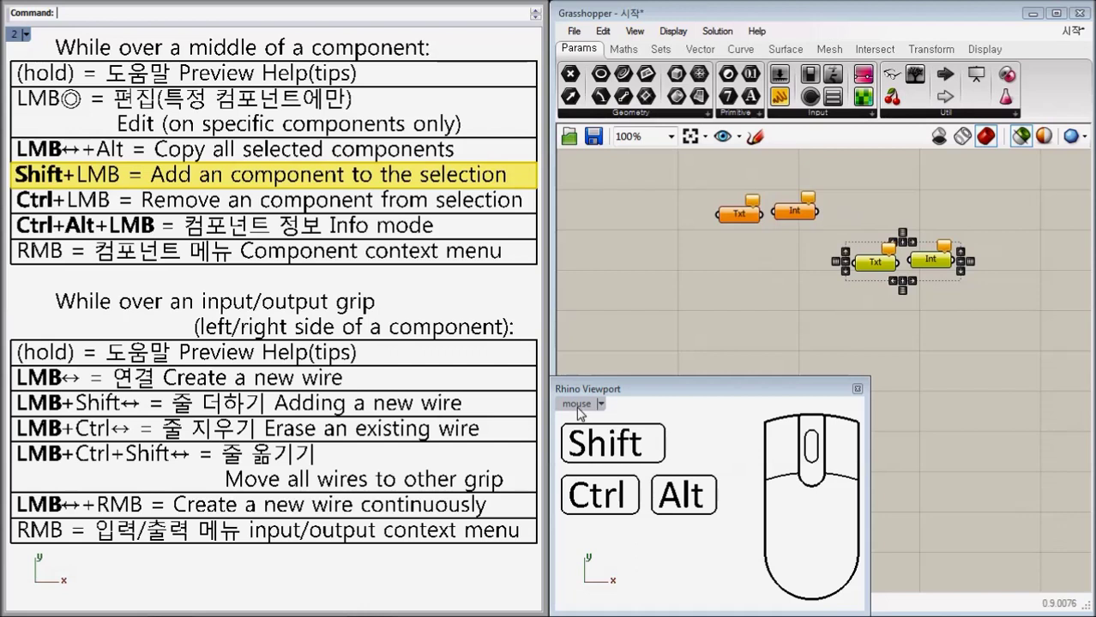
# Highlight the left mouse button in the input diagram and add the original Integer and Text parameters to the selection
pyautogui.click(771, 457)
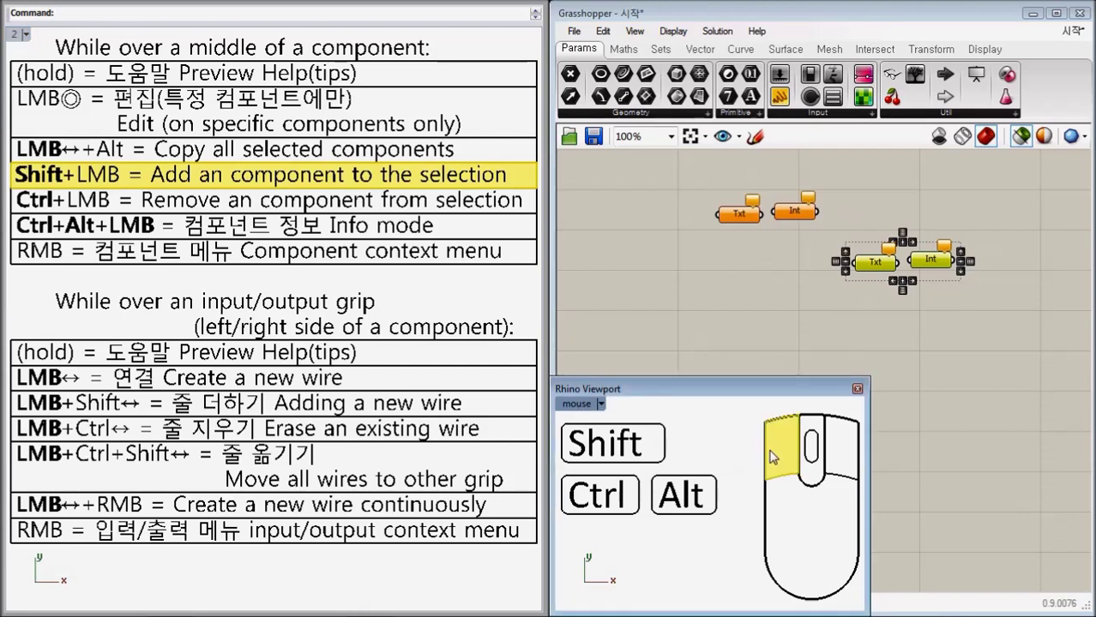
pyautogui.keyDown('shift'); pyautogui.click(796, 213); pyautogui.keyUp('shift')
pyautogui.keyDown('shift'); pyautogui.click(751, 215); pyautogui.keyUp('shift')
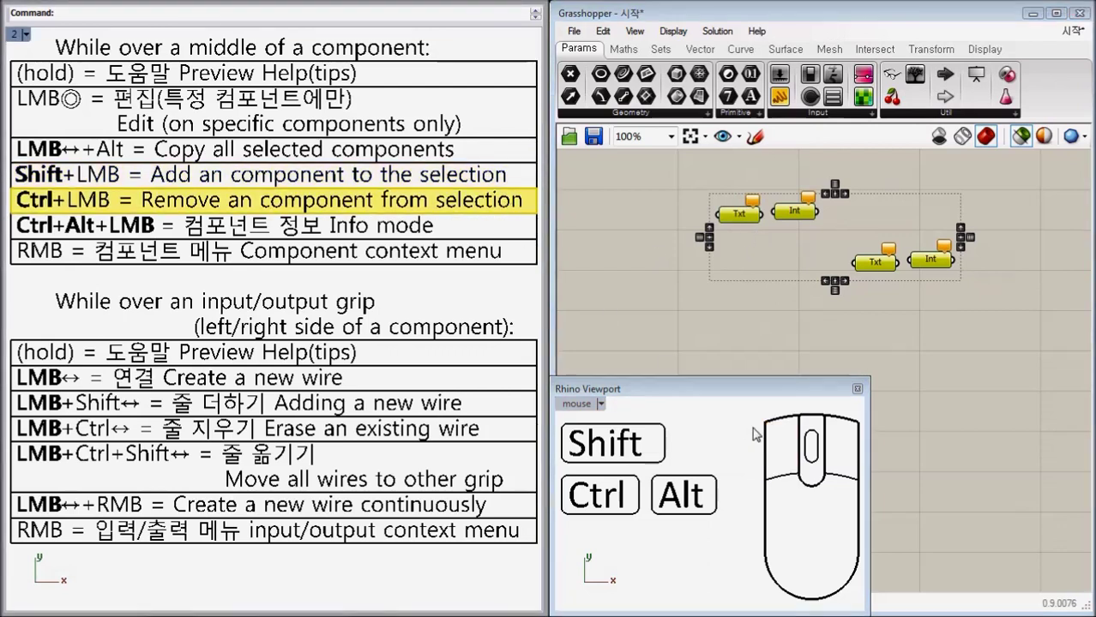
# Highlight the left mouse button with Ctrl in the diagram and remove the Text and Integer parameters from the selection one by one
pyautogui.moveTo(775, 440); pyautogui.dragTo(835, 323)
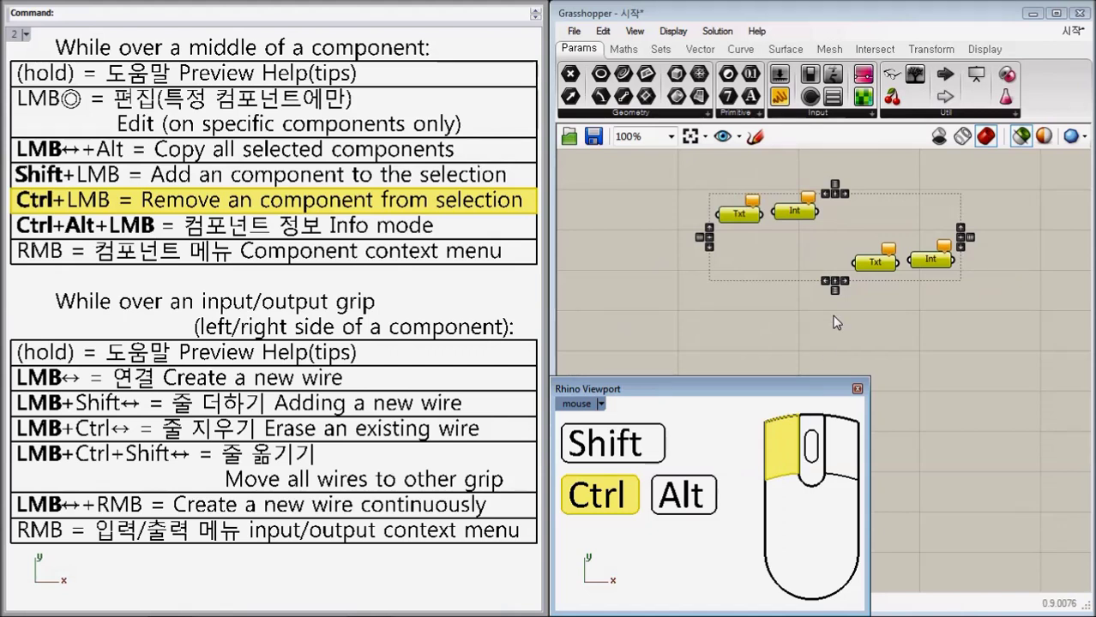
pyautogui.keyDown('ctrl'); pyautogui.click(801, 215); pyautogui.keyUp('ctrl')
pyautogui.keyDown('ctrl'); pyautogui.click(741, 216); pyautogui.keyUp('ctrl')
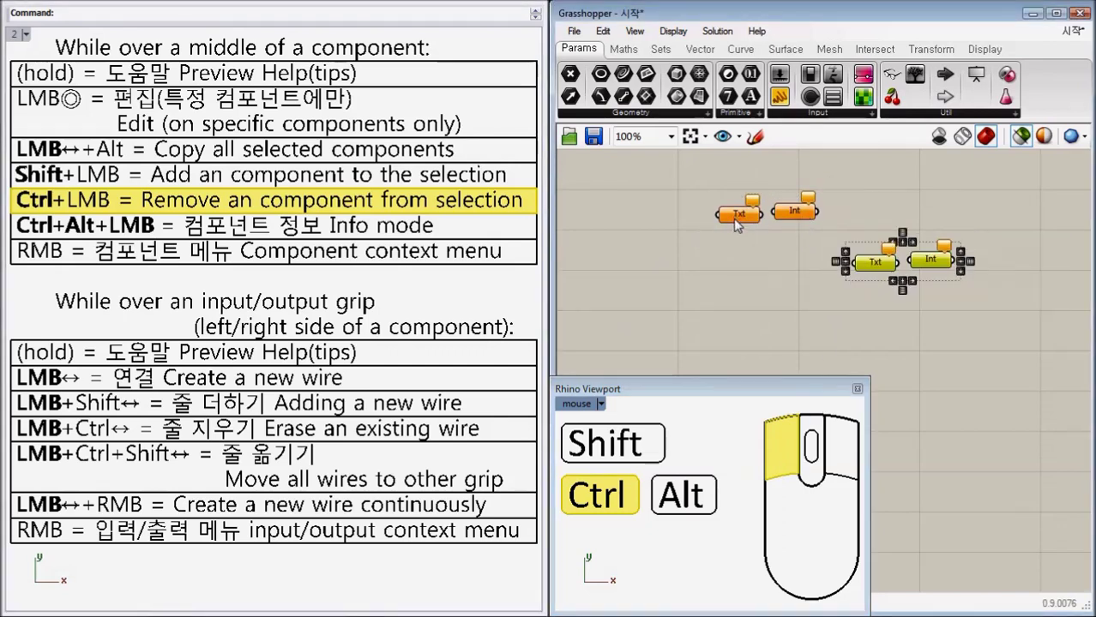
pyautogui.keyDown('ctrl'); pyautogui.click(867, 266); pyautogui.keyUp('ctrl')
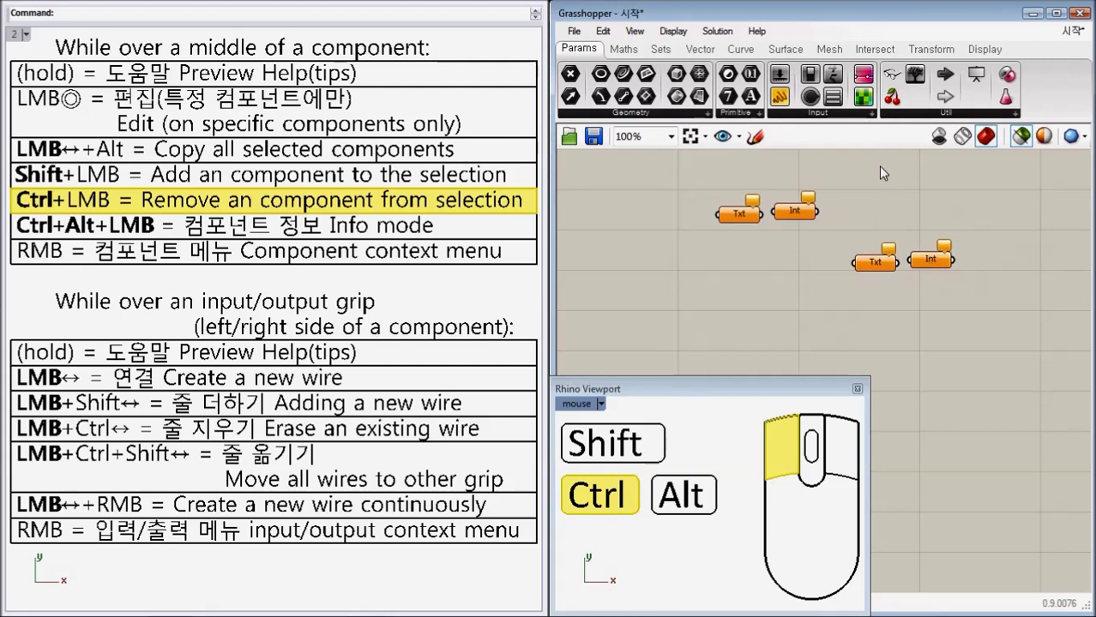
# Delete all four parameters from the canvas and place a Divide Curve component instead
pyautogui.moveTo(984, 309); pyautogui.dragTo(691, 197)
pyautogui.press('Delete')
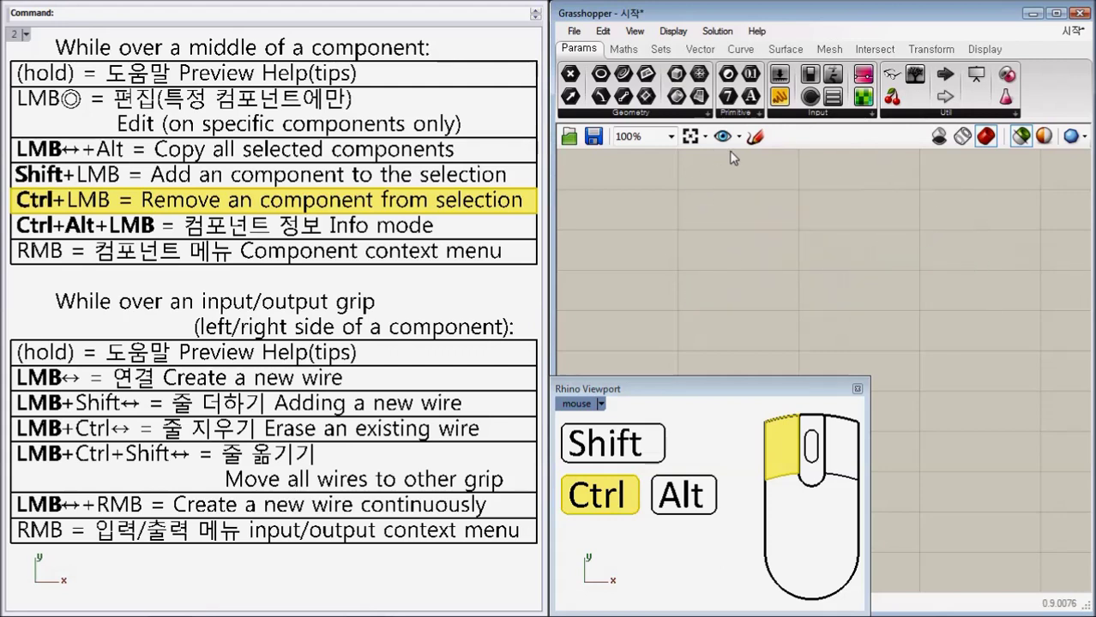
pyautogui.click(827, 50)
pyautogui.click(736, 49)
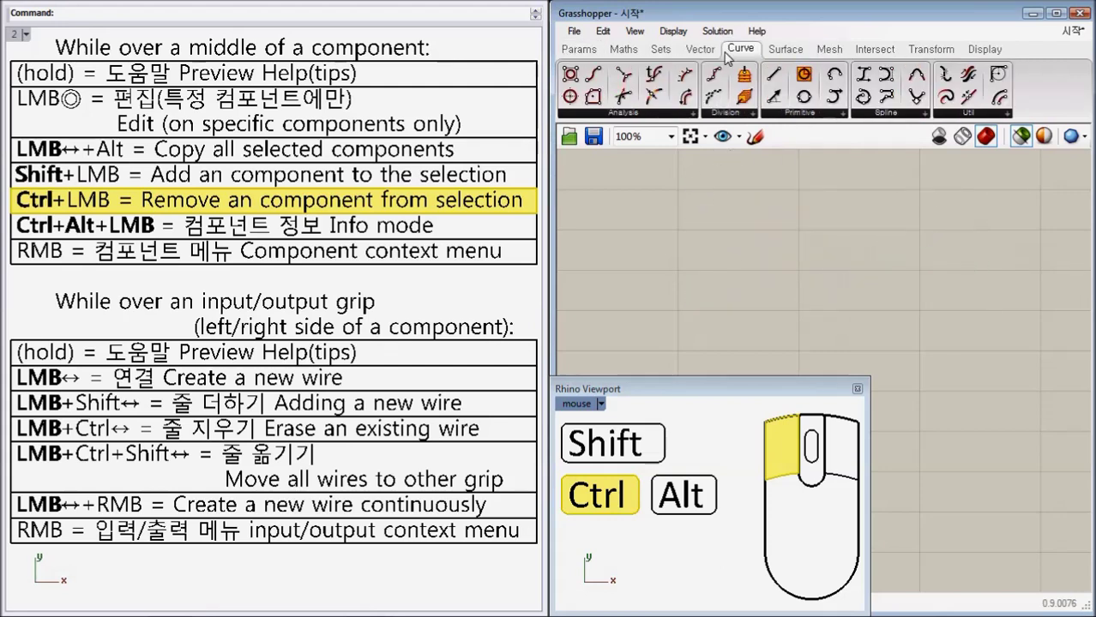
pyautogui.moveTo(727, 88); pyautogui.dragTo(748, 187)
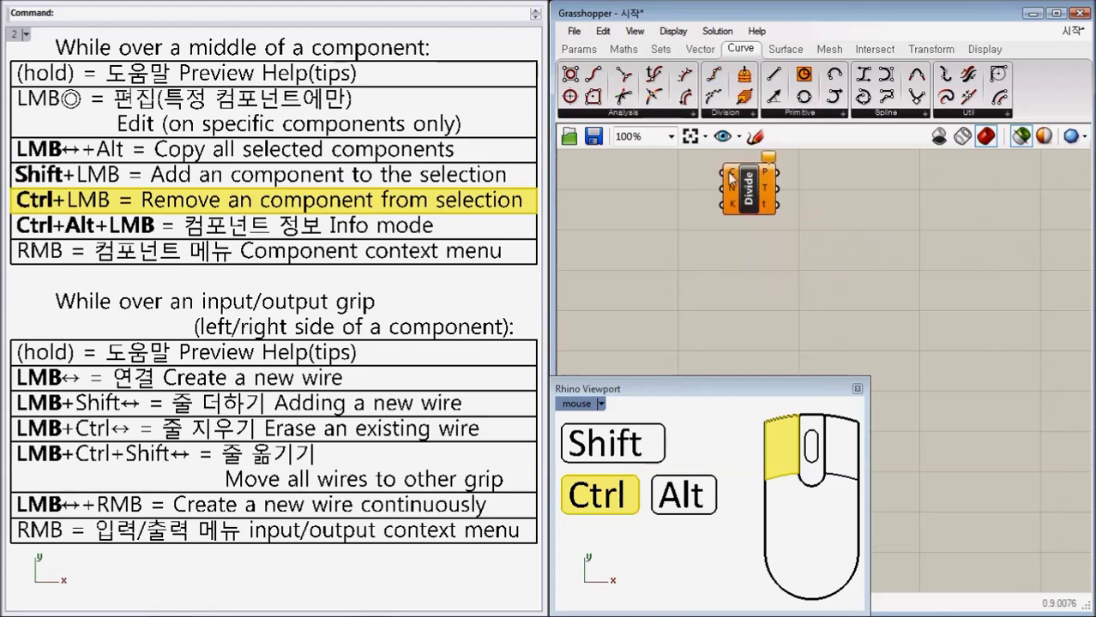
# Highlight the Info mode row with Ctrl, Alt and the left mouse button, and locate the Divide component's source in Info mode
pyautogui.click(579, 49)
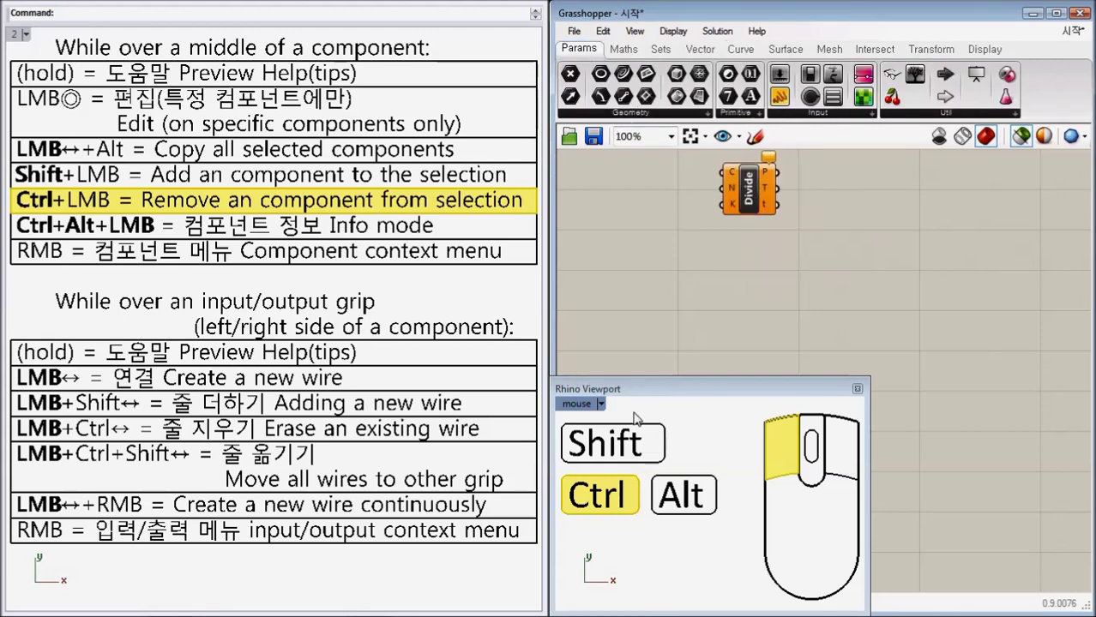
pyautogui.click(357, 233)
pyautogui.click(401, 227)
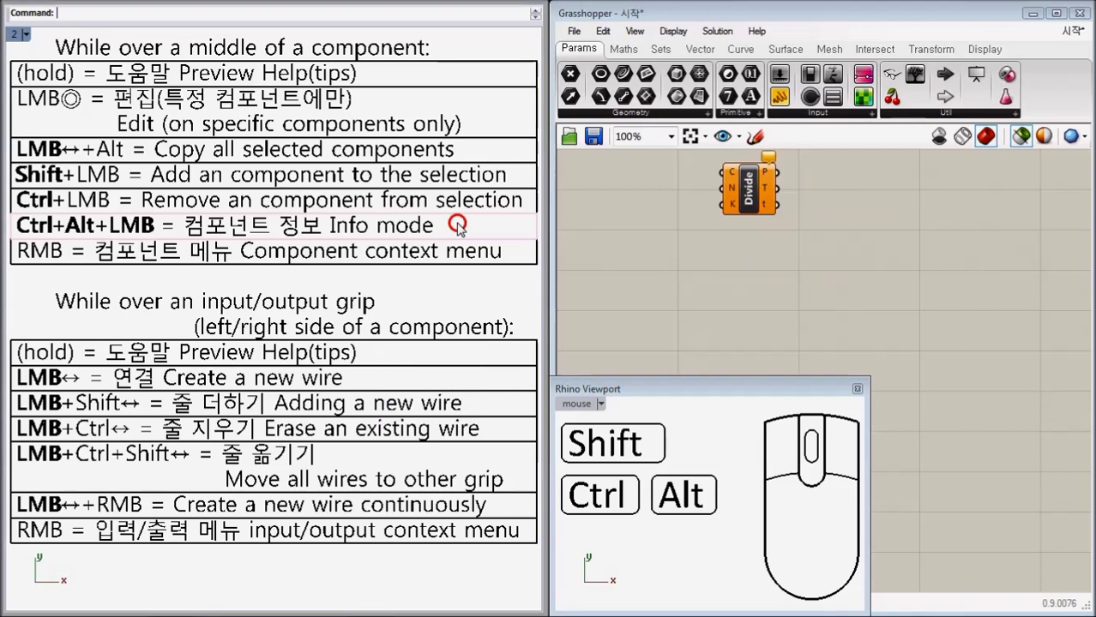
pyautogui.click(597, 499)
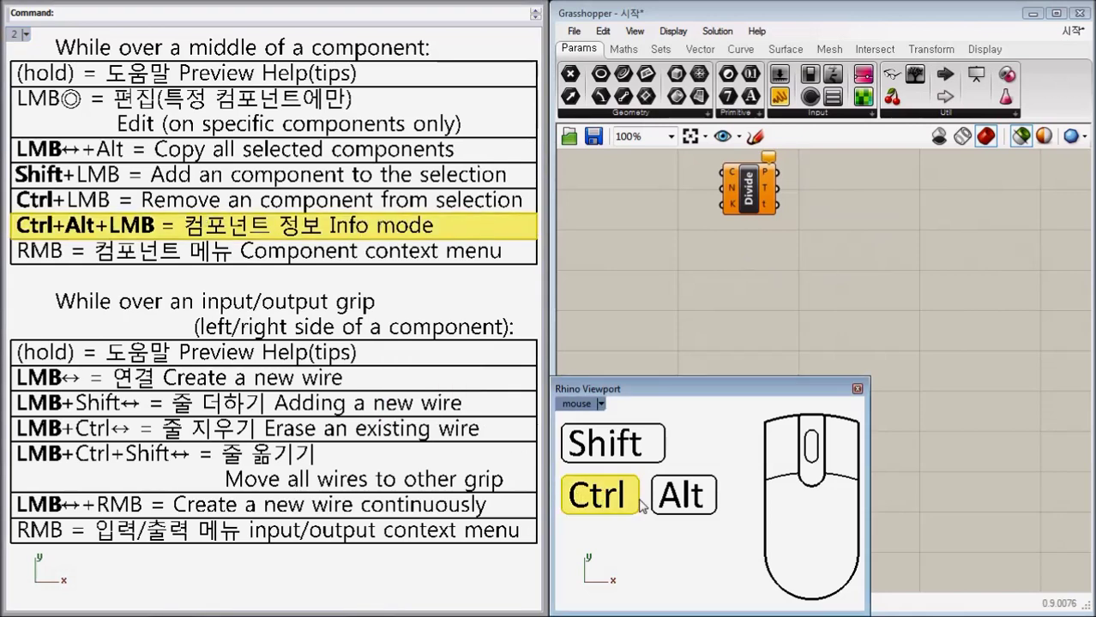
pyautogui.click(682, 496)
pyautogui.click(787, 450)
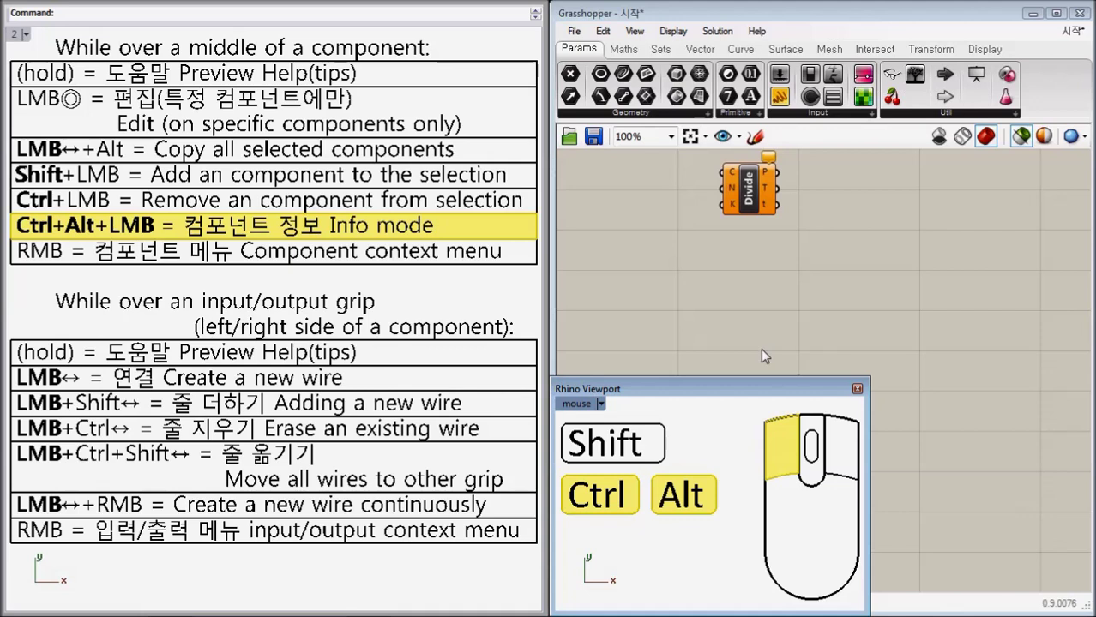
pyautogui.keyDown('ctrl'); pyautogui.keyDown('alt'); pyautogui.click(735, 194); pyautogui.keyUp('alt'); pyautogui.keyUp('ctrl')
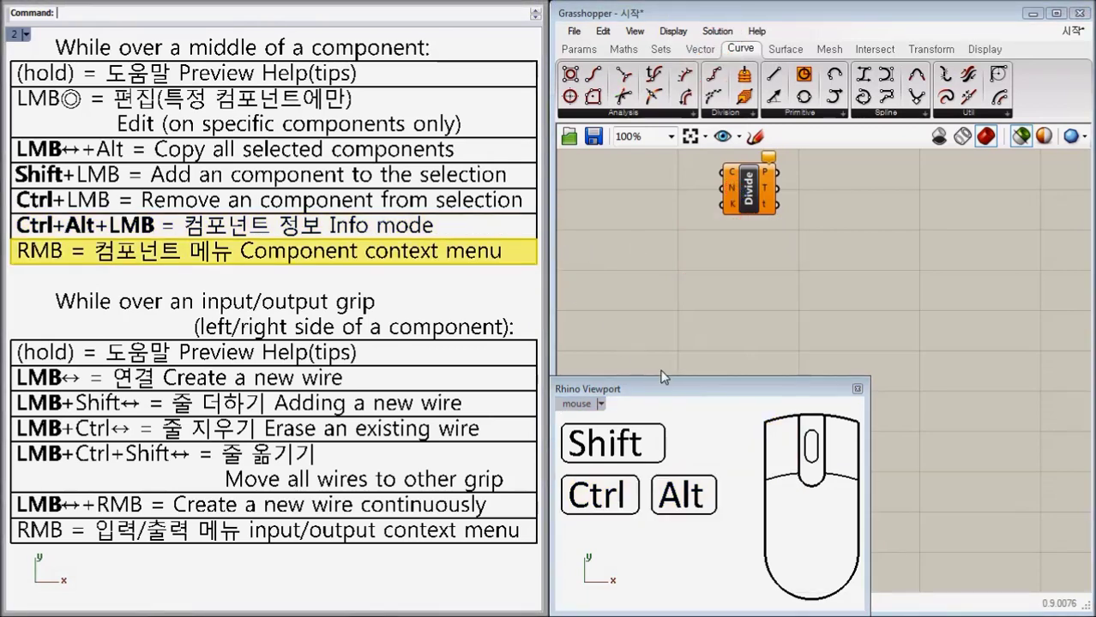
# Highlight the right mouse button in the diagram and open the Divide component's context menu
pyautogui.rightClick(840, 447)
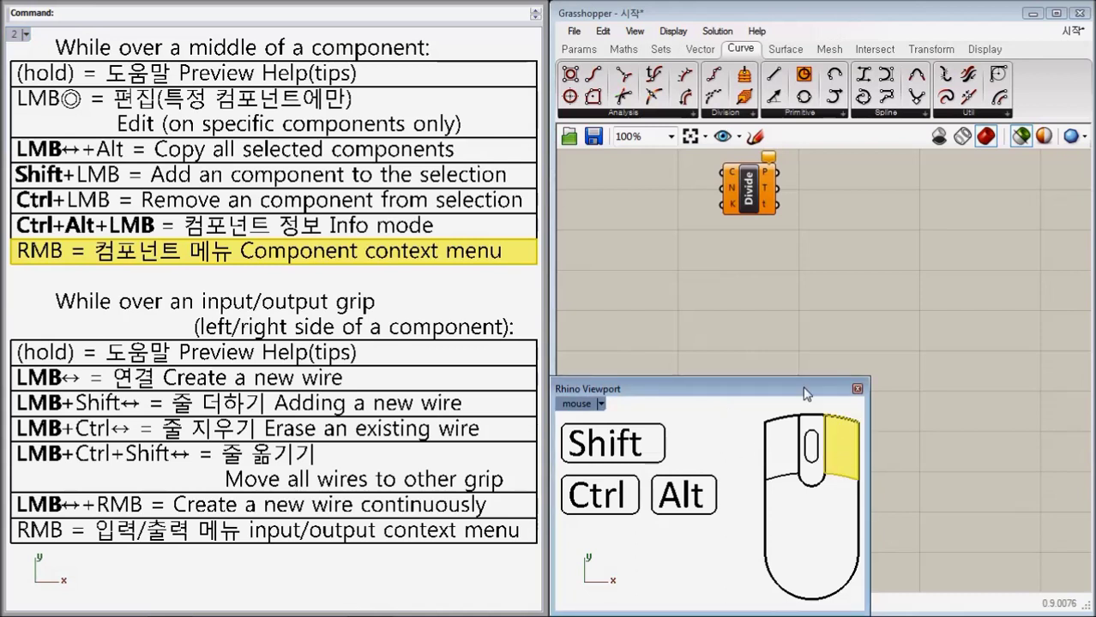
pyautogui.rightClick(747, 195)
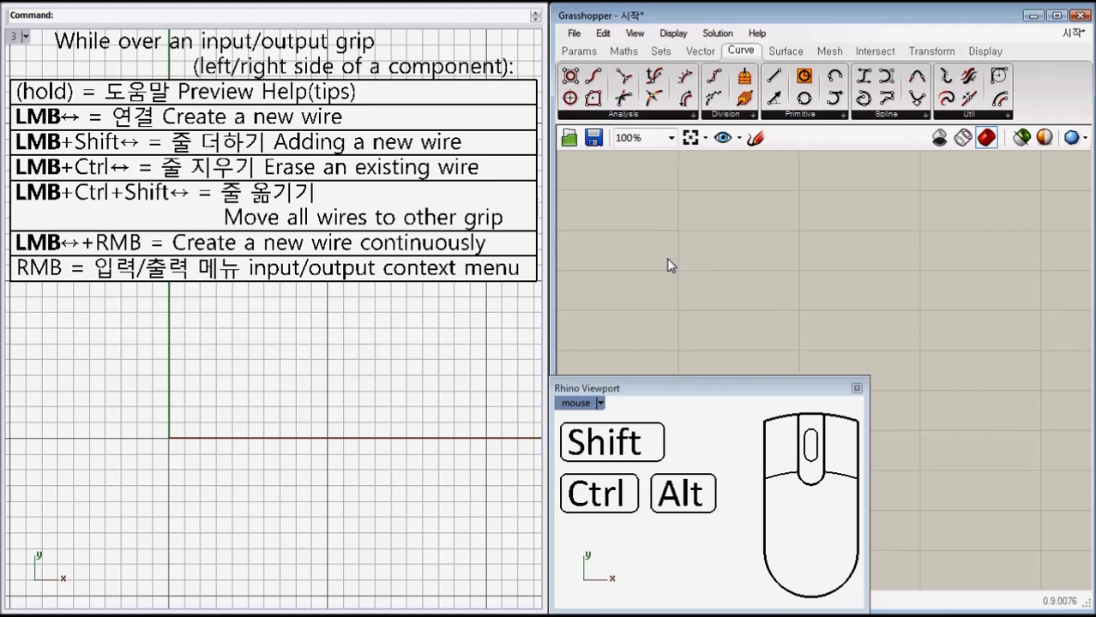
# Place a Line component from the Curve primitives in the upper part of the empty canvas
pyautogui.click(692, 117)
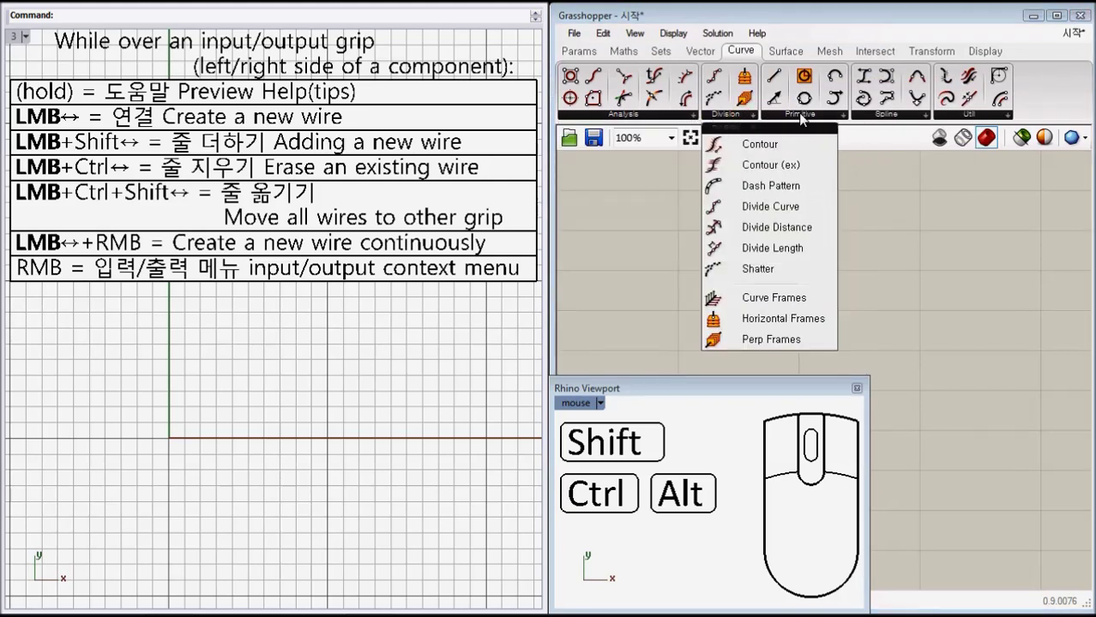
pyautogui.moveTo(806, 117)
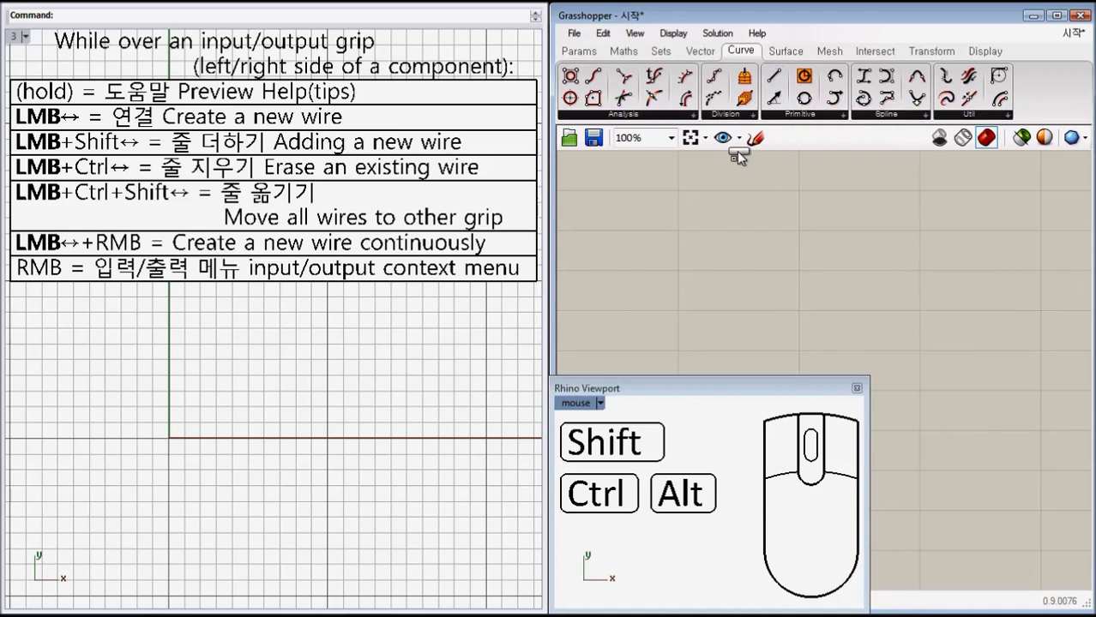
pyautogui.moveTo(681, 214); pyautogui.dragTo(676, 206)
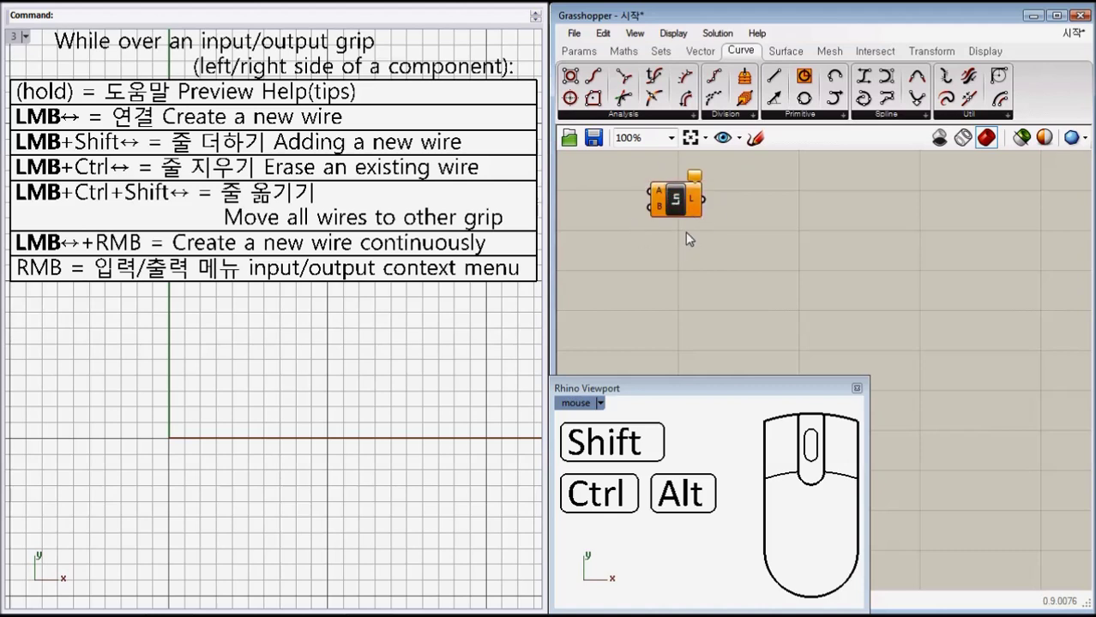
# Examine the help tips for the Line component's warning balloon, inputs and output
pyautogui.moveTo(697, 178)
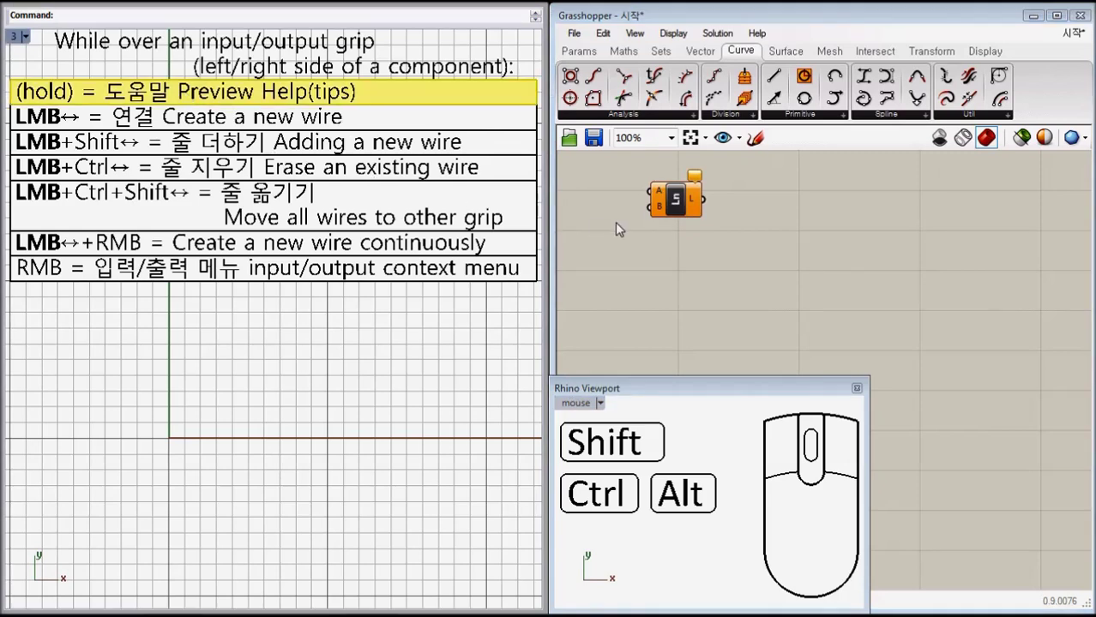
pyautogui.moveTo(658, 199)
pyautogui.moveTo(696, 200)
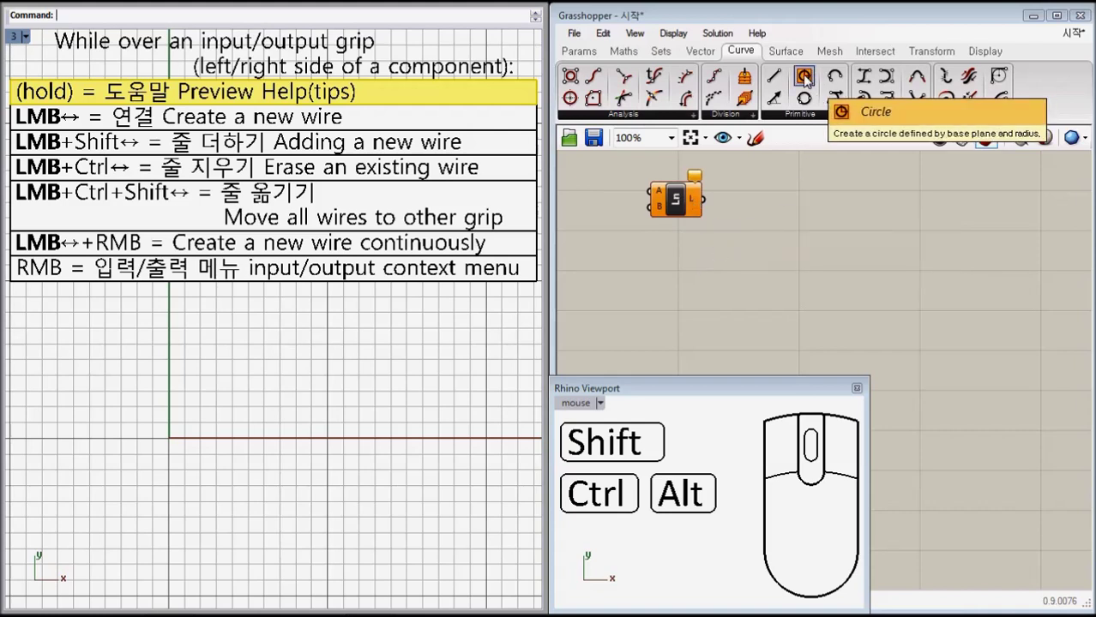
# Add a Circle component below the Line component and inspect its inputs, output and viewport preview
pyautogui.moveTo(806, 79); pyautogui.dragTo(676, 276)
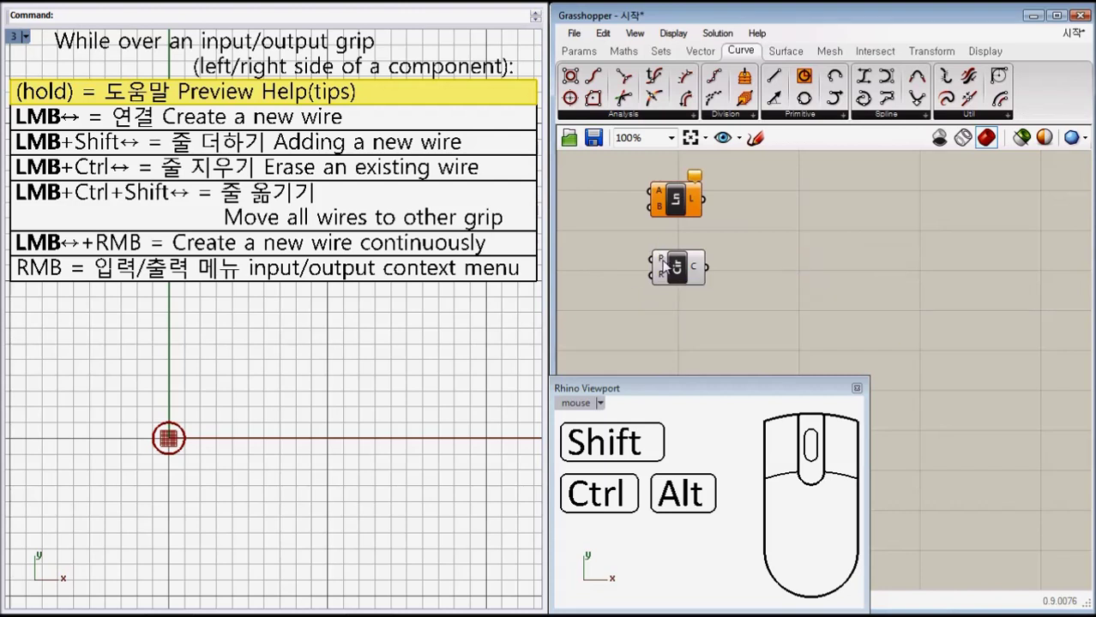
pyautogui.moveTo(663, 262)
pyautogui.moveTo(697, 270)
pyautogui.click(674, 271)
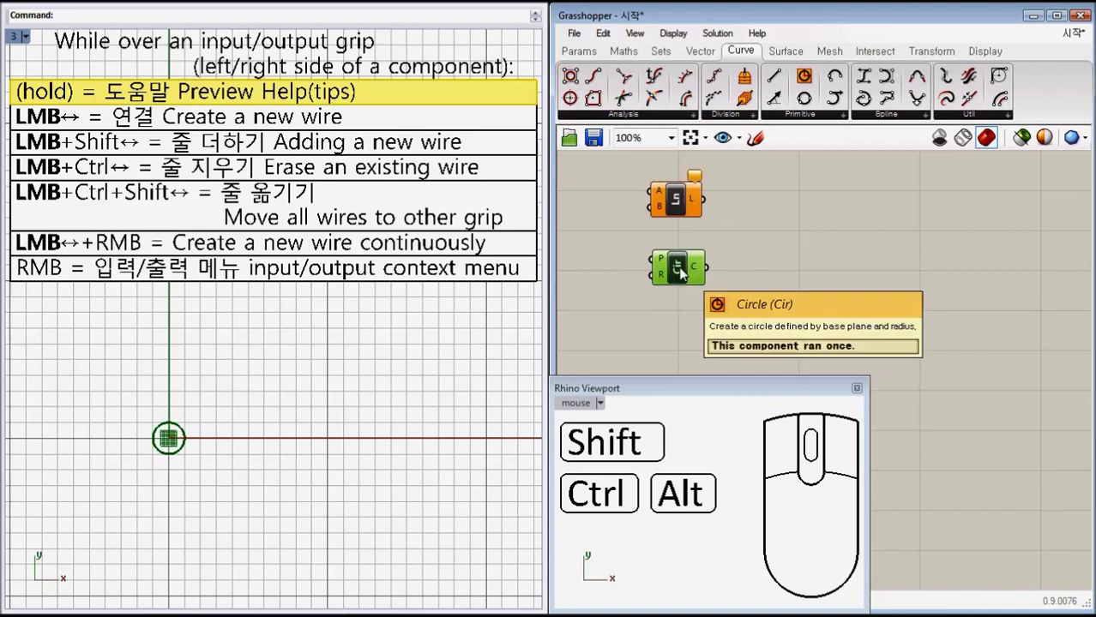
pyautogui.click(793, 285)
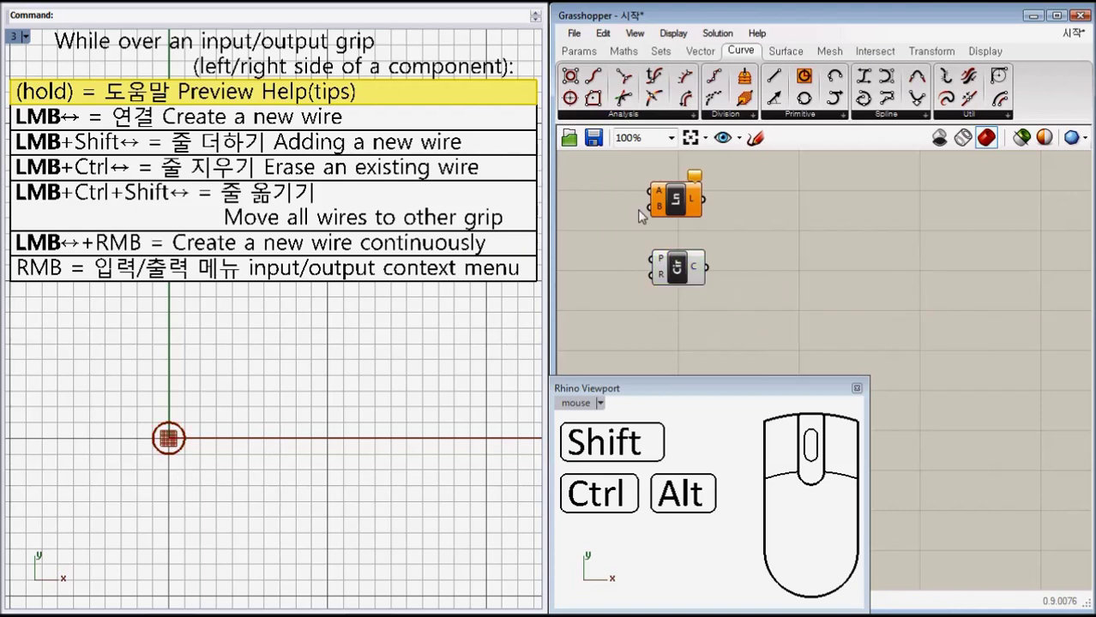
# Move the Circle component to the right to leave space in front of its inputs
pyautogui.moveTo(675, 267); pyautogui.dragTo(761, 268)
pyautogui.click(633, 288)
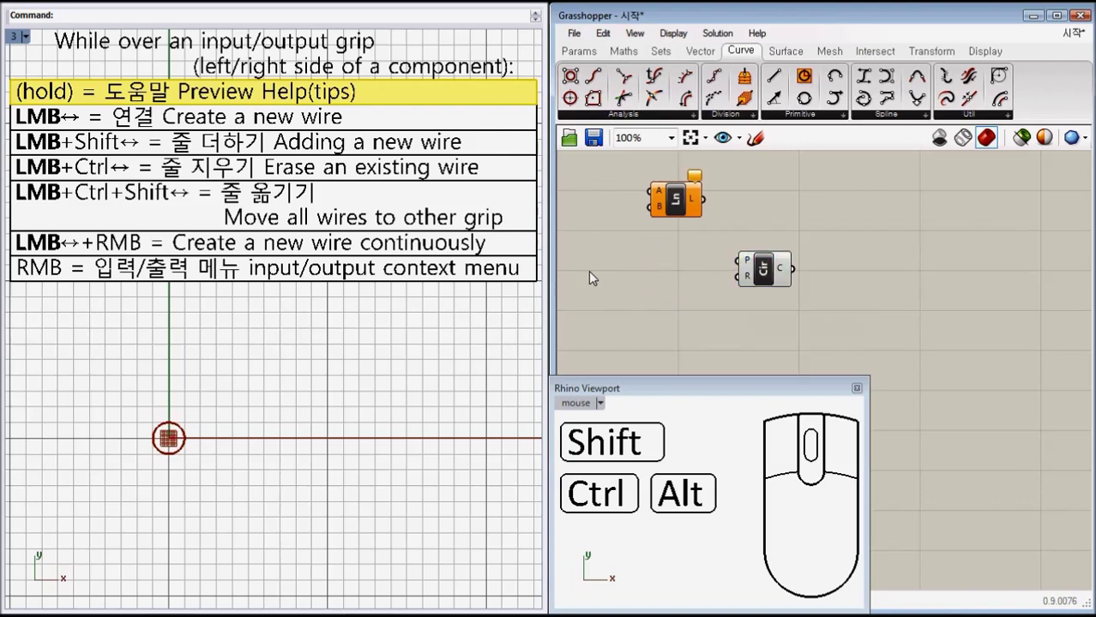
# Highlight the Create a new wire row together with the left mouse button in the input diagram
pyautogui.click(346, 109)
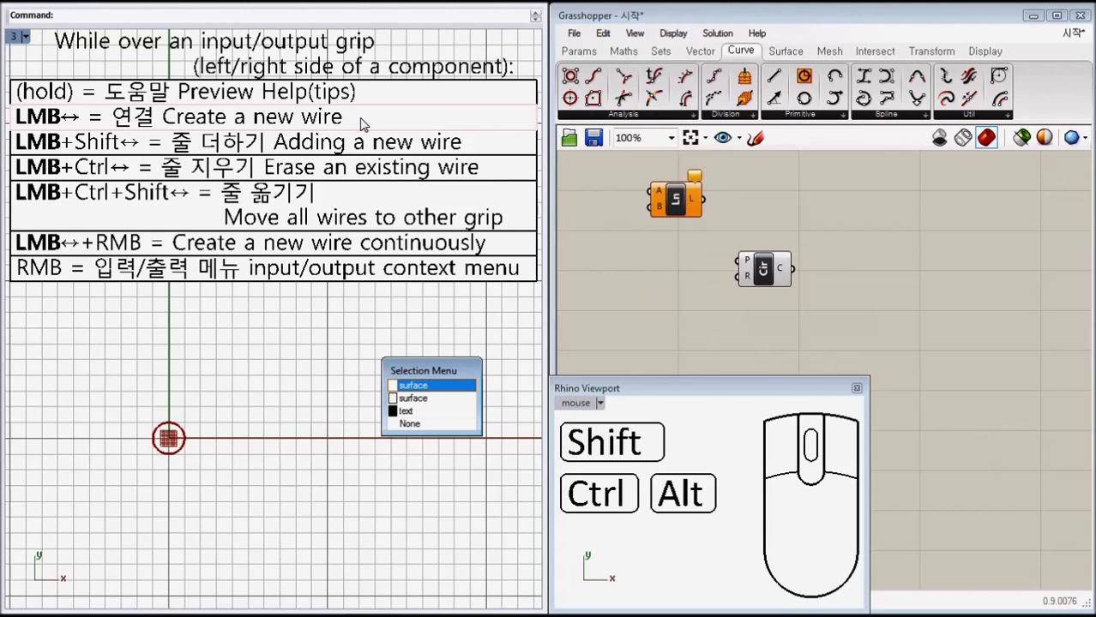
pyautogui.click(362, 120)
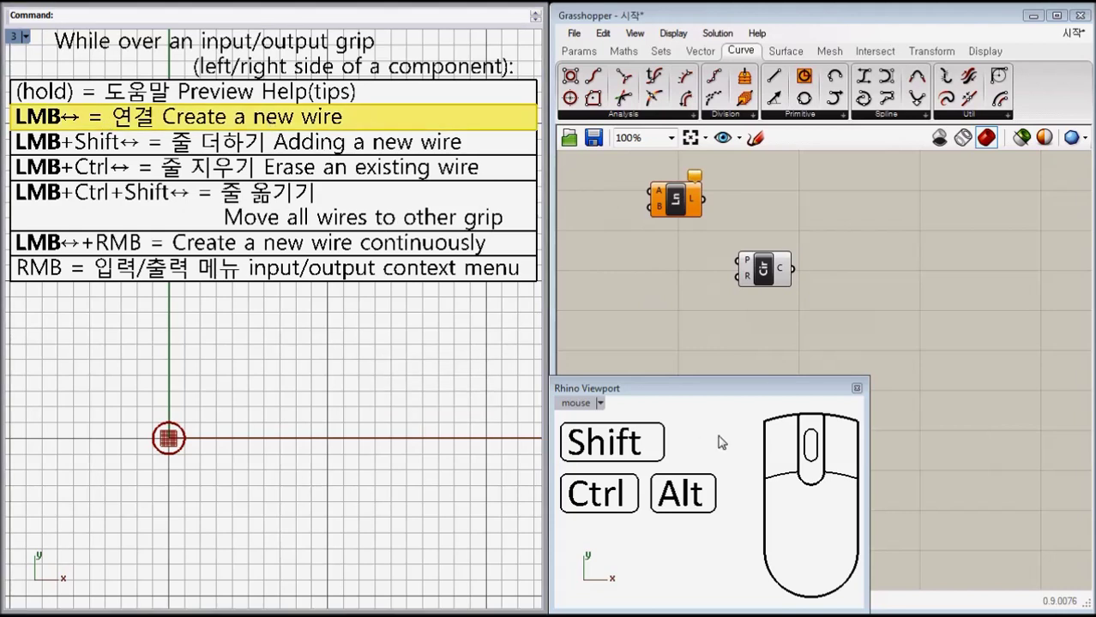
pyautogui.click(778, 456)
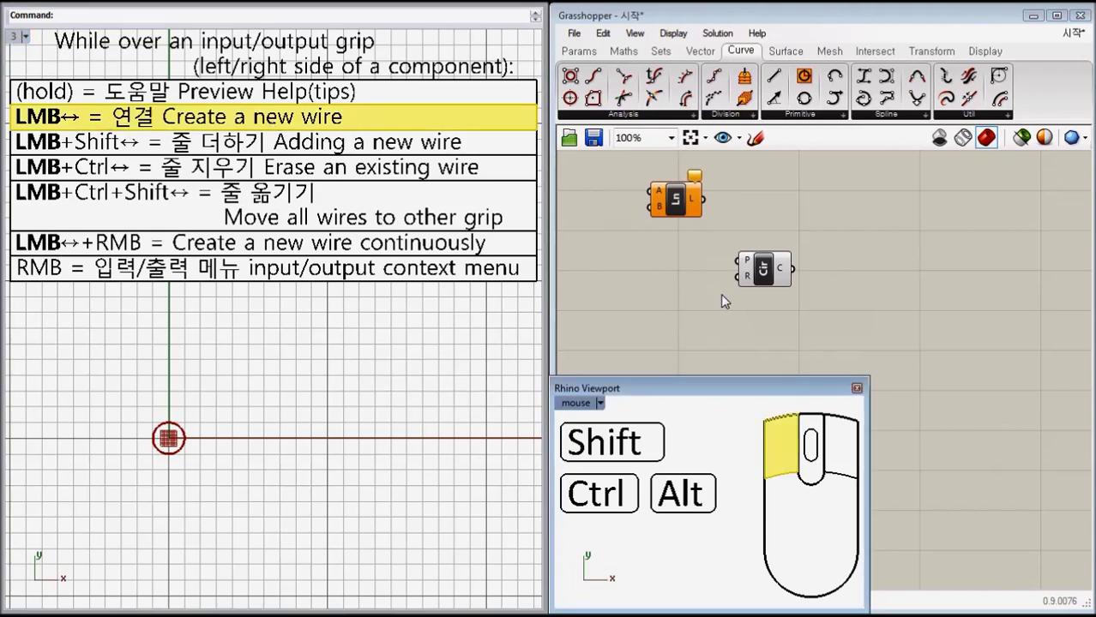
pyautogui.doubleClick(639, 291)
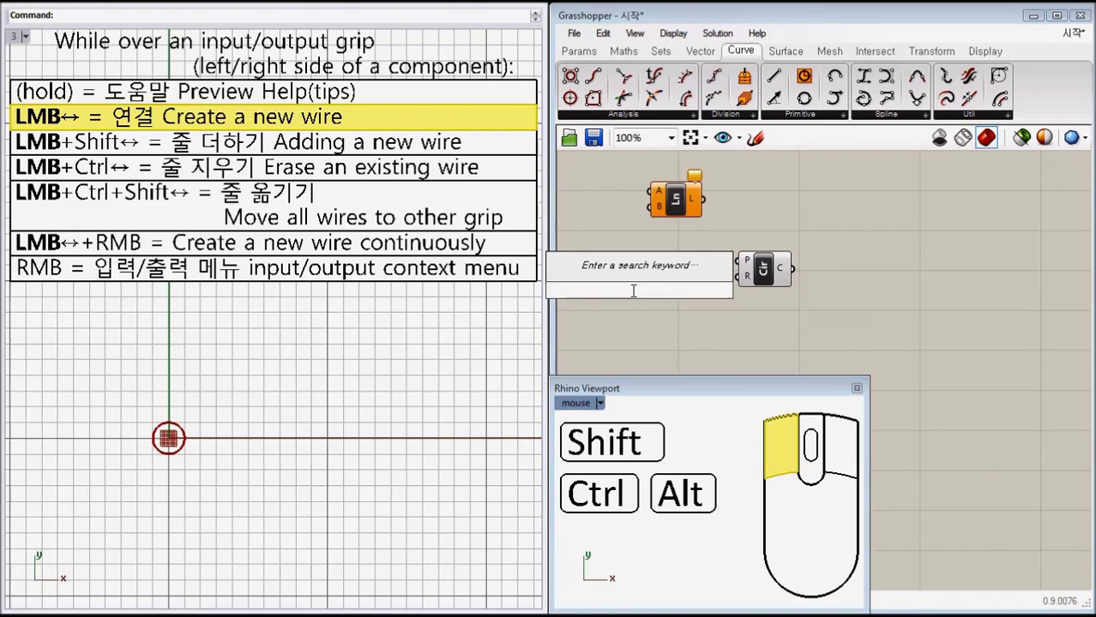
pyautogui.write('slider')
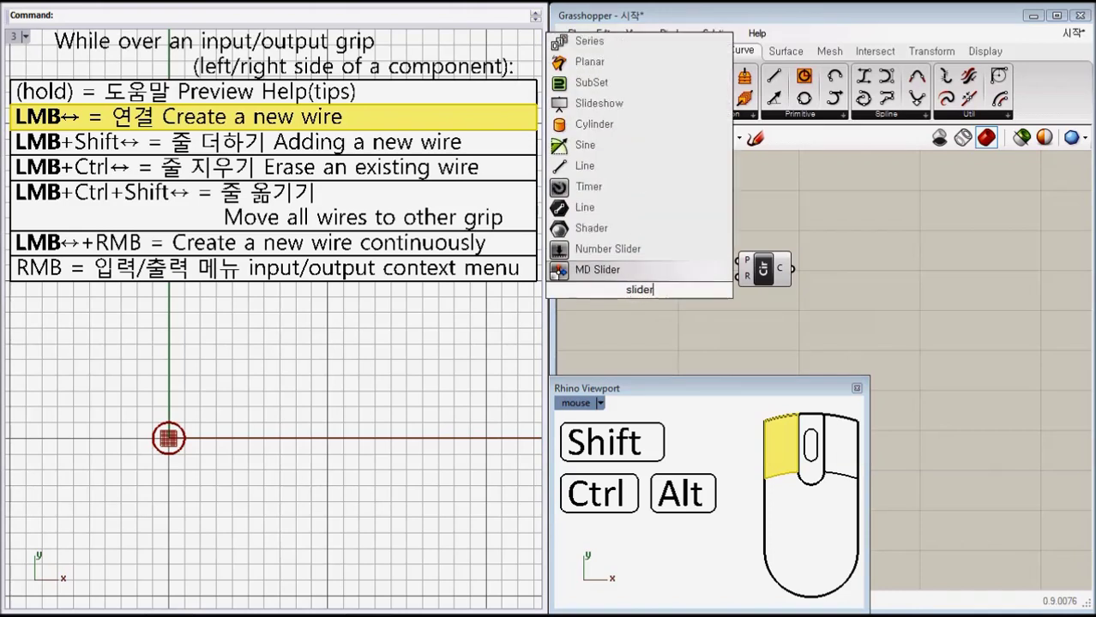
pyautogui.click(611, 249)
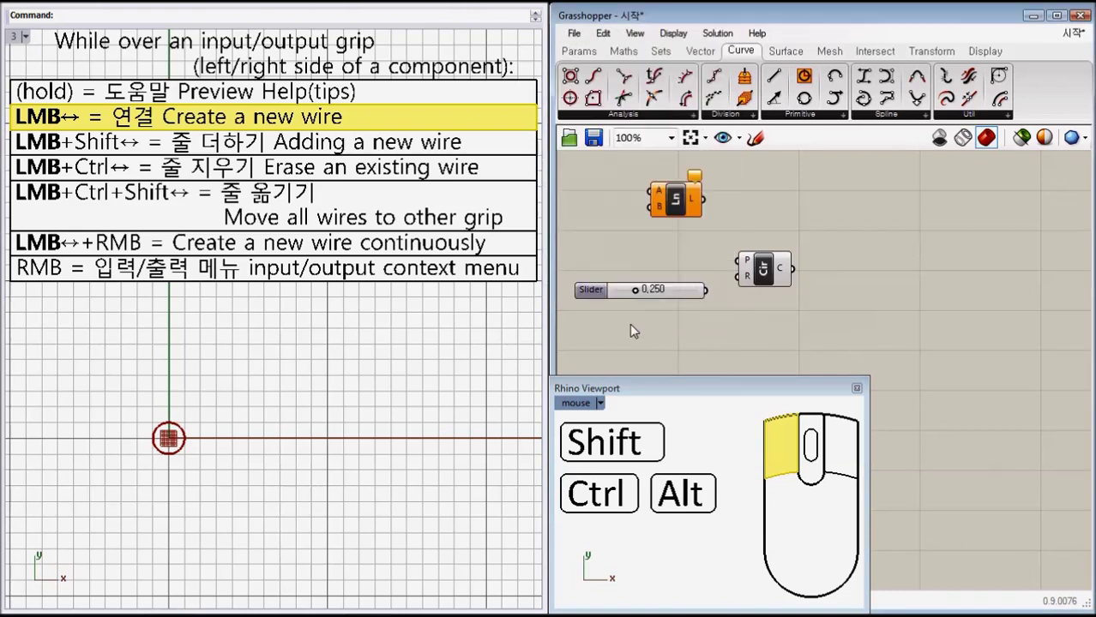
pyautogui.click(665, 292)
pyautogui.press('Delete')
# Add a Number Slider with the value 10 in front of the Circle component's inputs
pyautogui.doubleClick(661, 294)
pyautogui.write('10')
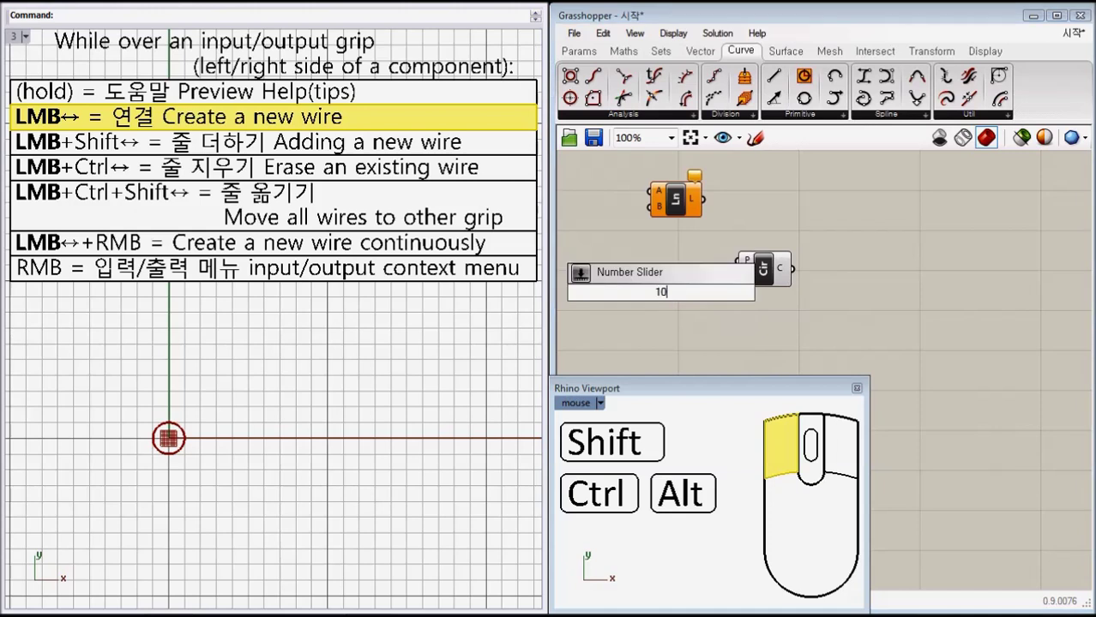
pyautogui.press('Return')
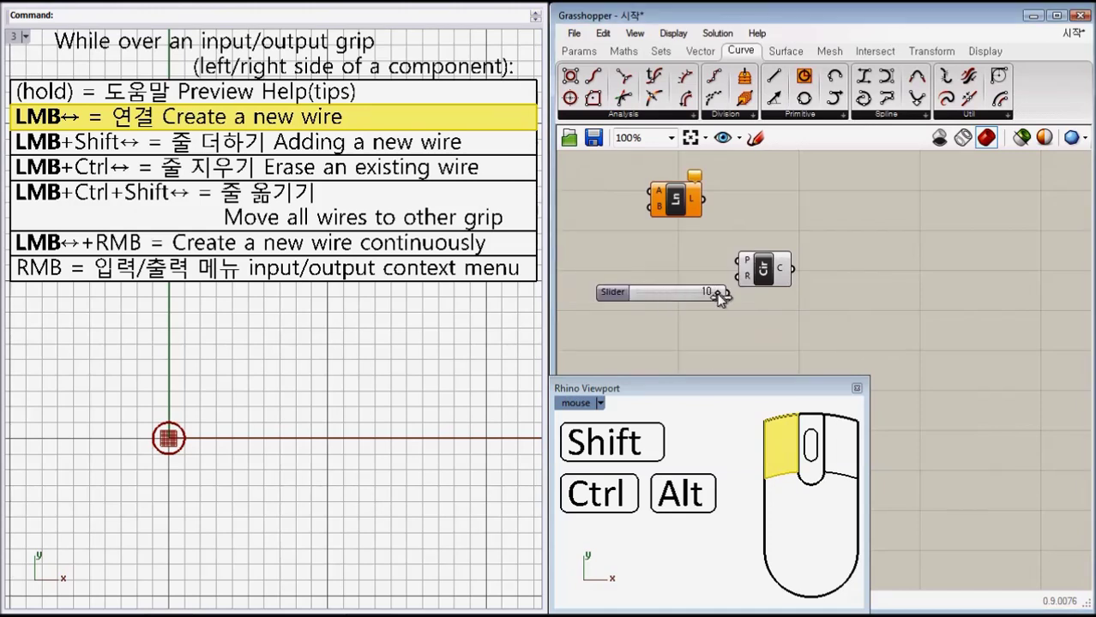
# Position the Number Slider and Circle component with space between them and wire the slider's output to the Circle's R (Radius) input
pyautogui.moveTo(708, 293); pyautogui.dragTo(660, 289)
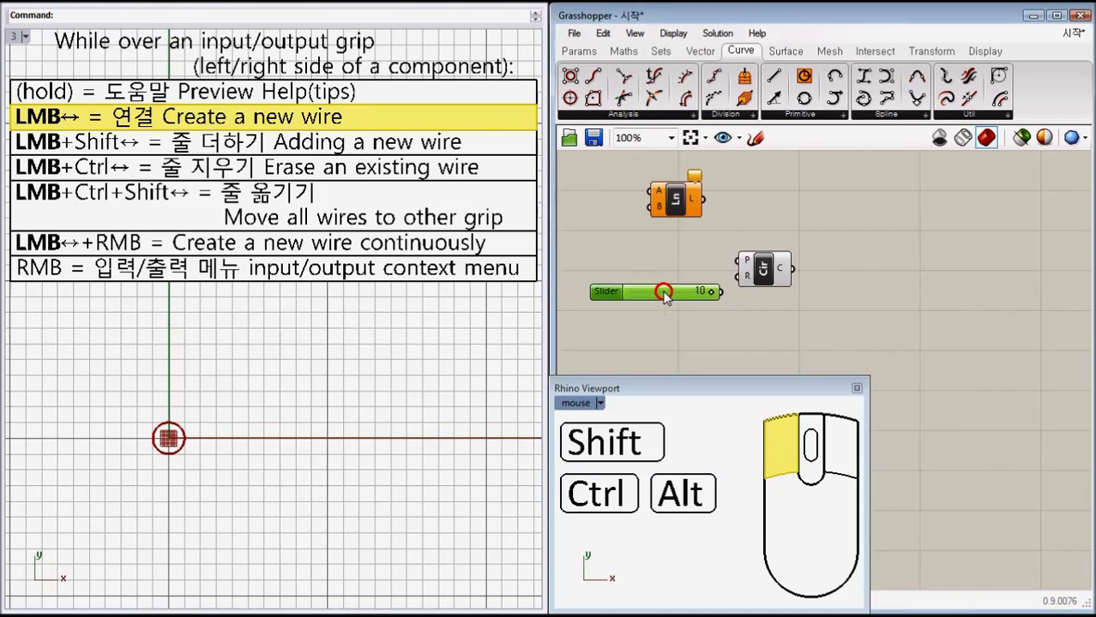
pyautogui.click(675, 322)
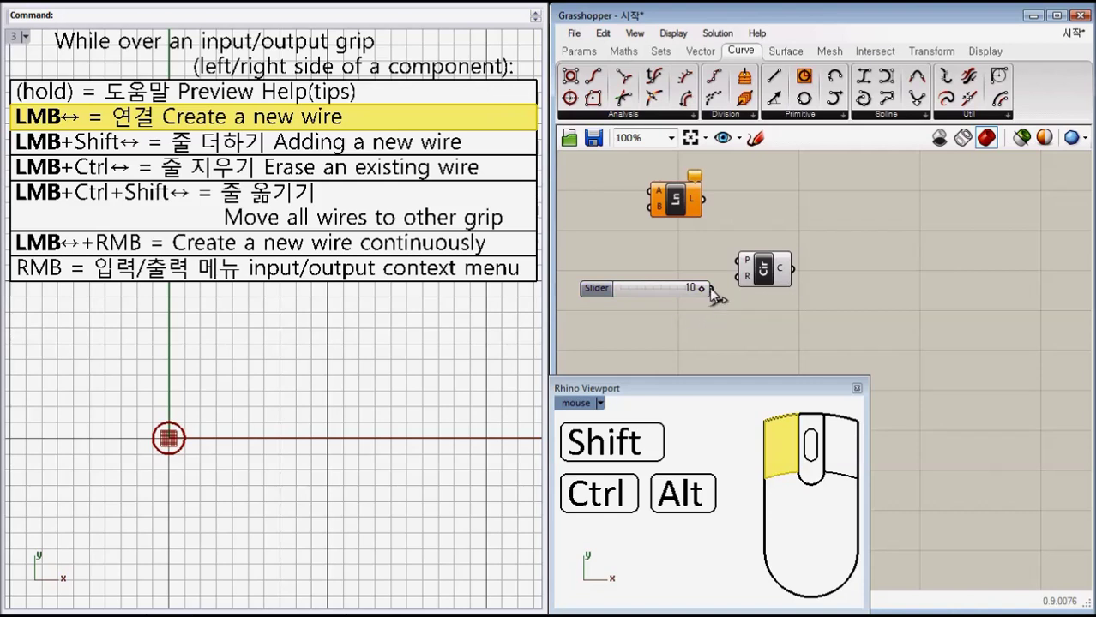
pyautogui.moveTo(710, 288); pyautogui.dragTo(808, 286)
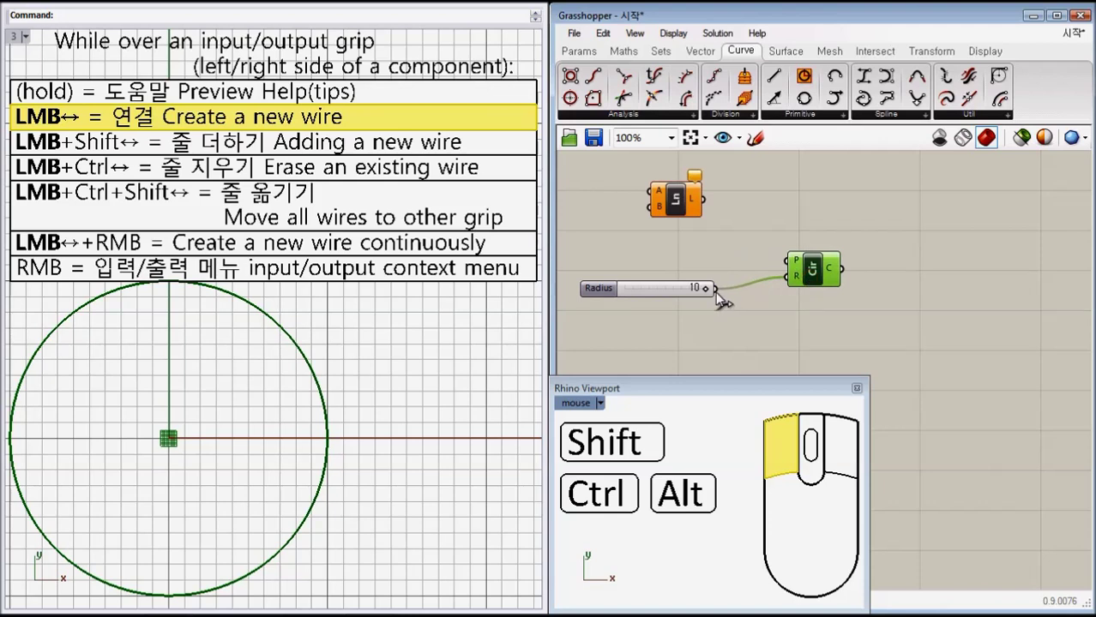
pyautogui.moveTo(710, 288); pyautogui.dragTo(778, 293)
# Set the radius slider to 5 and select the Circle component to highlight its preview
pyautogui.moveTo(709, 289); pyautogui.dragTo(664, 289)
pyautogui.click(763, 313)
pyautogui.click(813, 283)
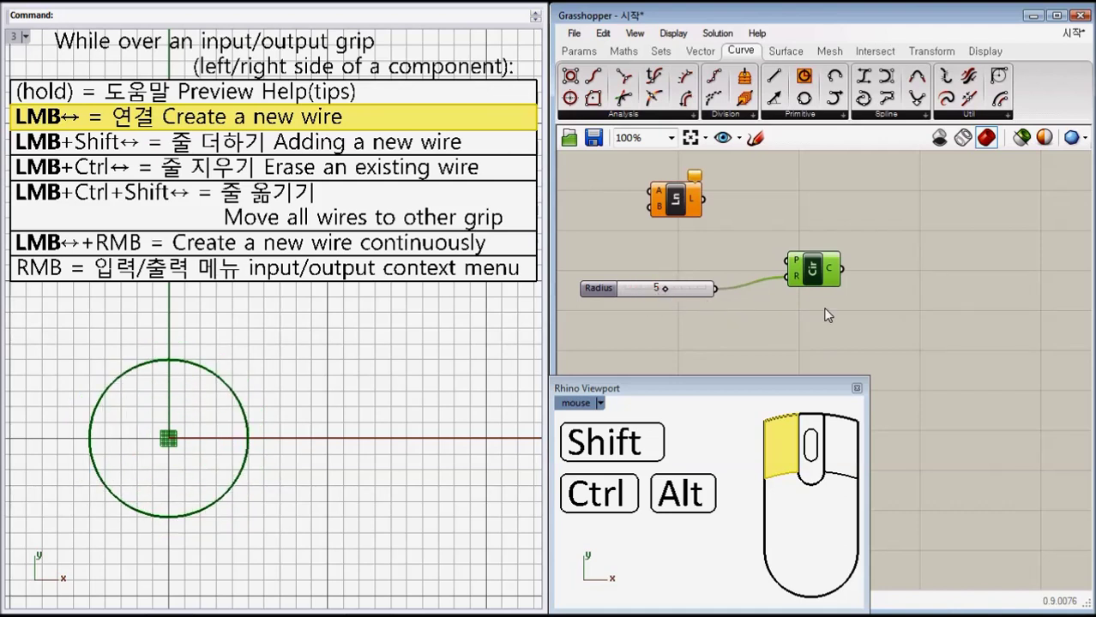
# Add a Length component beside the Circle, wire the Circle's C output into its C input, and inspect the inputs and outputs
pyautogui.click(902, 252)
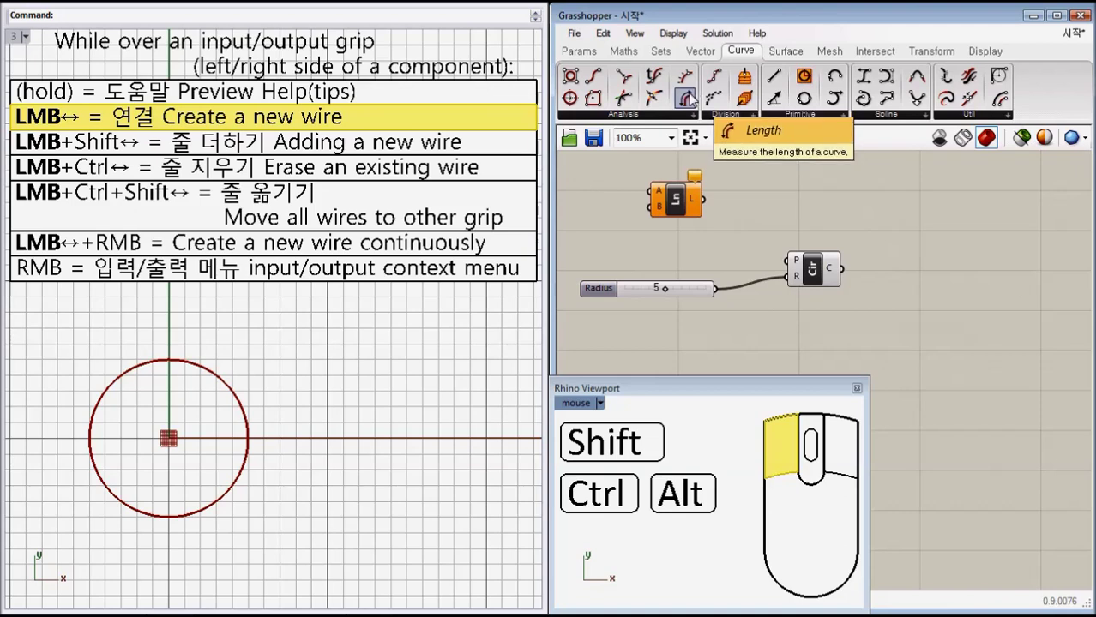
pyautogui.moveTo(690, 96); pyautogui.dragTo(914, 226)
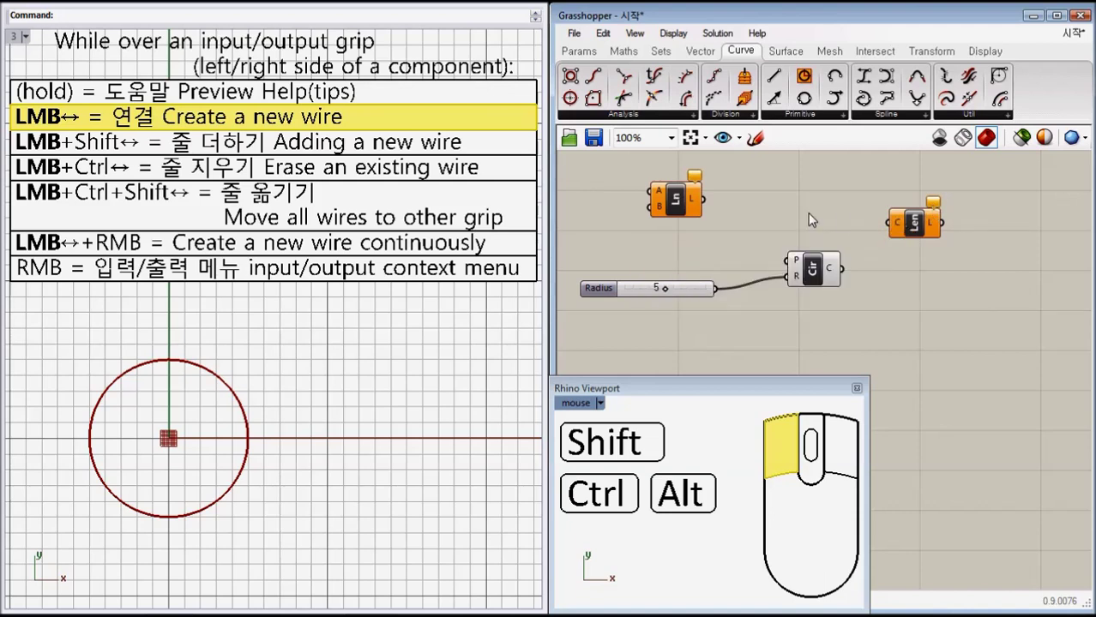
pyautogui.moveTo(703, 200); pyautogui.dragTo(883, 229)
pyautogui.moveTo(843, 278); pyautogui.dragTo(887, 238)
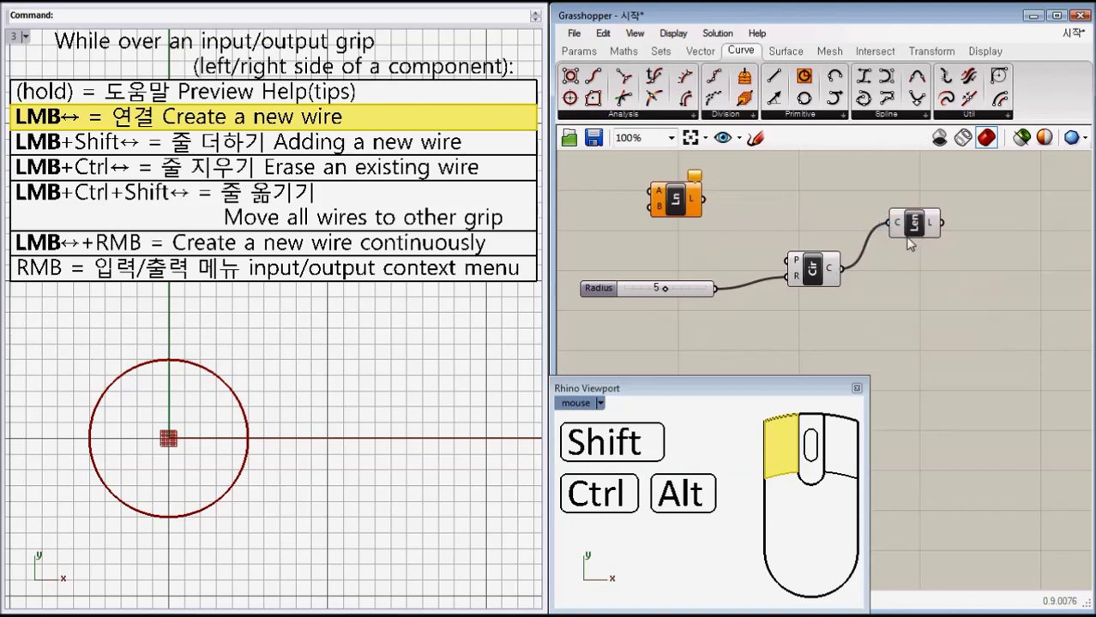
pyautogui.moveTo(932, 230)
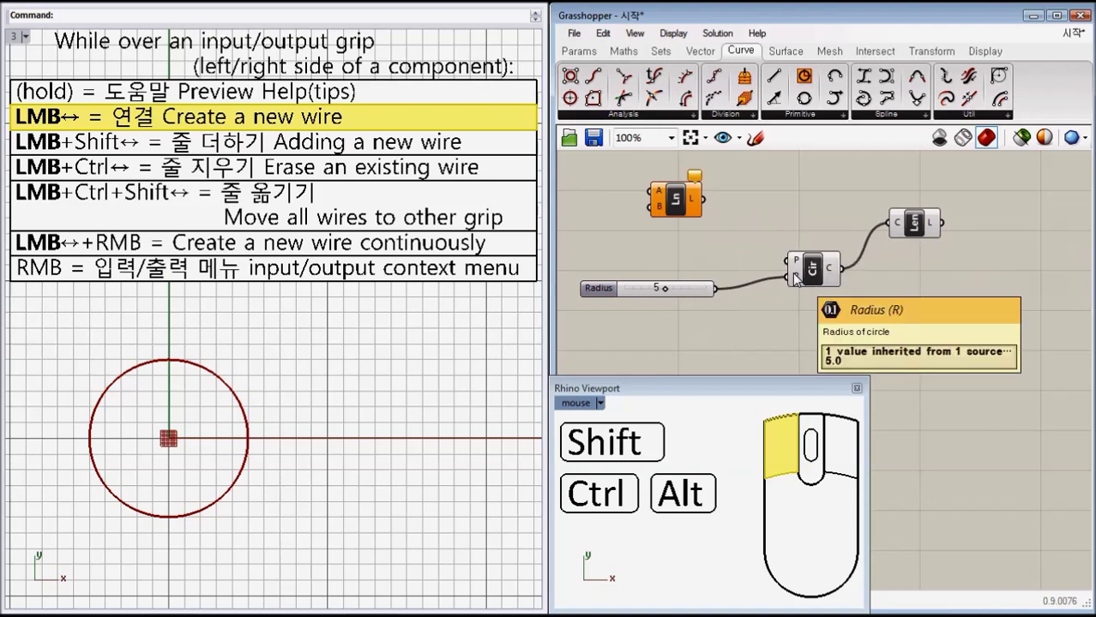
pyautogui.moveTo(829, 271)
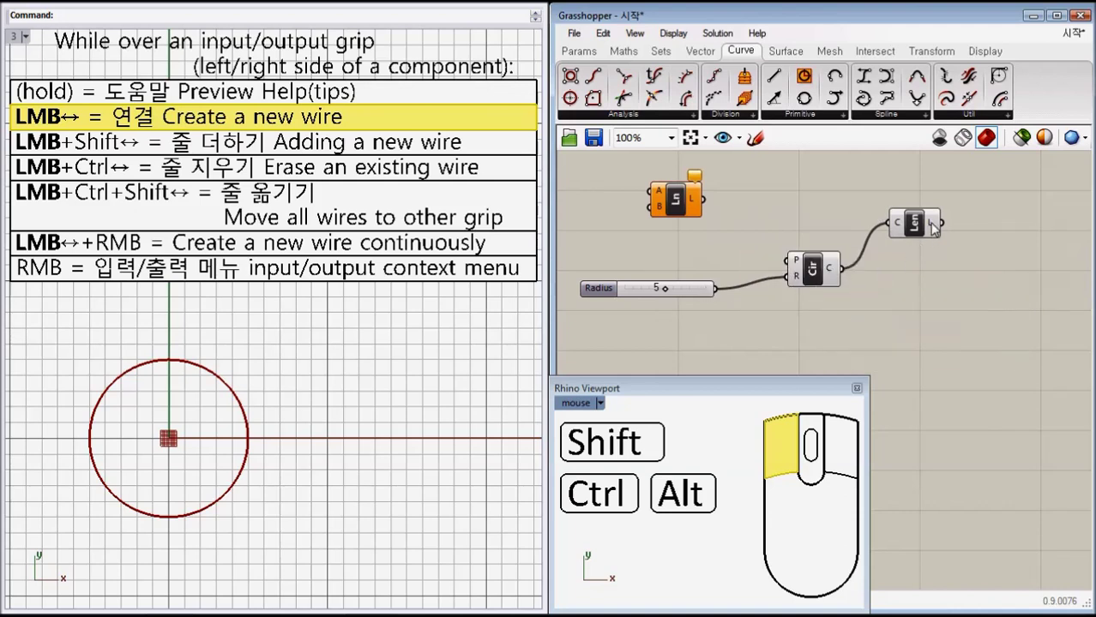
# Add a Panel next to the Length component, wire the L output into it, and select the Circle component
pyautogui.doubleClick(1023, 266)
pyautogui.write('Panel')
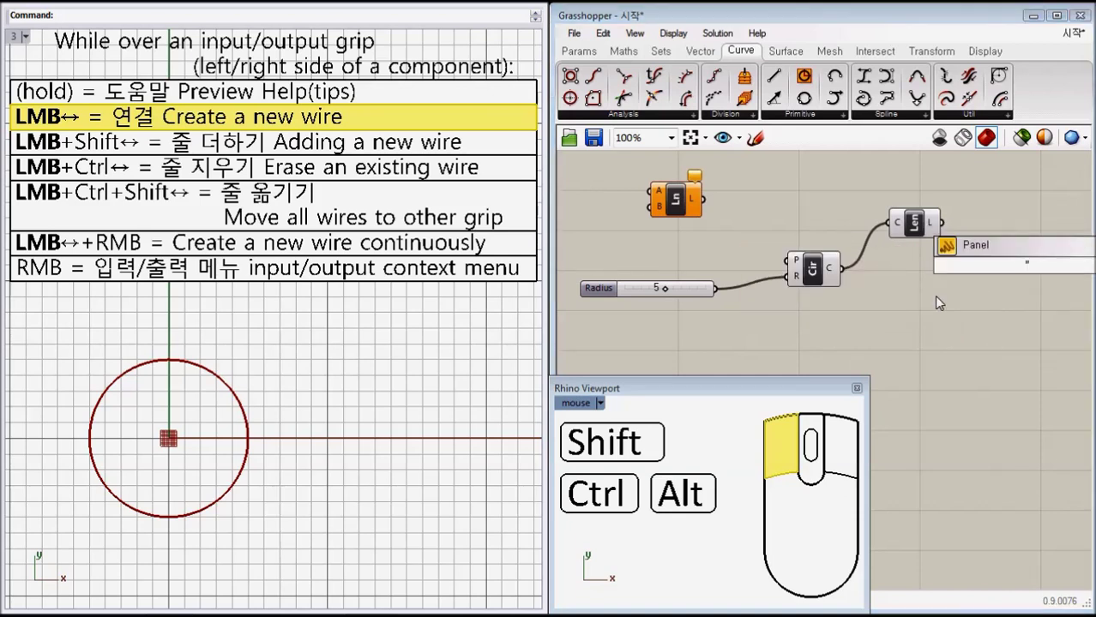
pyautogui.click(1011, 278)
pyautogui.moveTo(1013, 274); pyautogui.dragTo(995, 231)
pyautogui.click(995, 244)
pyautogui.click(989, 268)
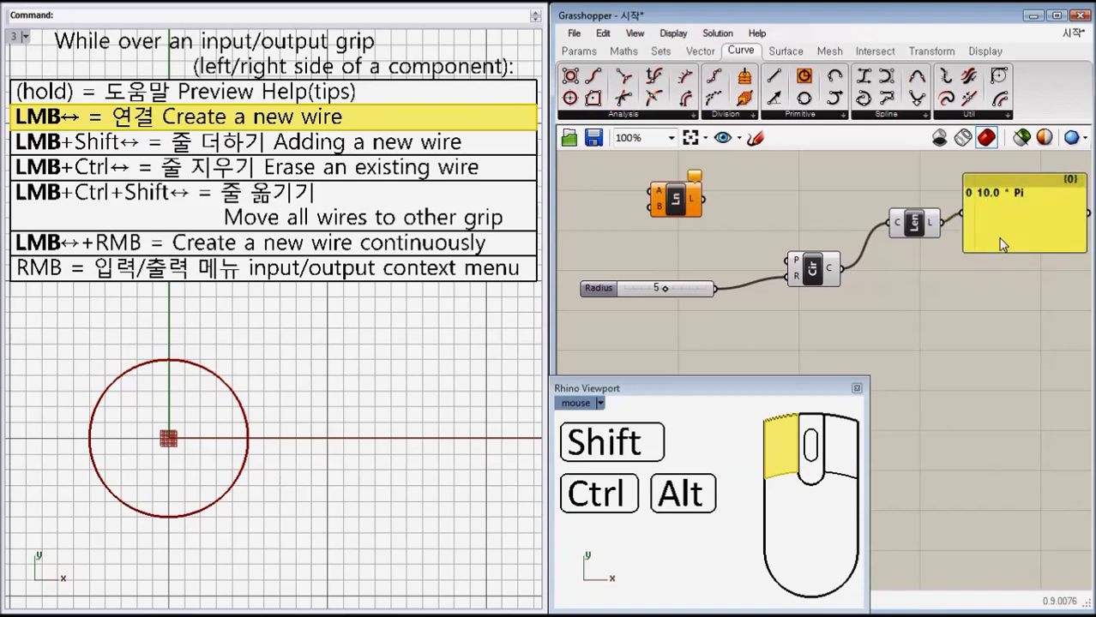
pyautogui.moveTo(668, 293)
pyautogui.mouseDown()
pyautogui.moveTo(628, 287)
pyautogui.moveTo(688, 289)
pyautogui.moveTo(641, 290)
pyautogui.moveTo(664, 288)
pyautogui.mouseUp()
pyautogui.click(793, 276)
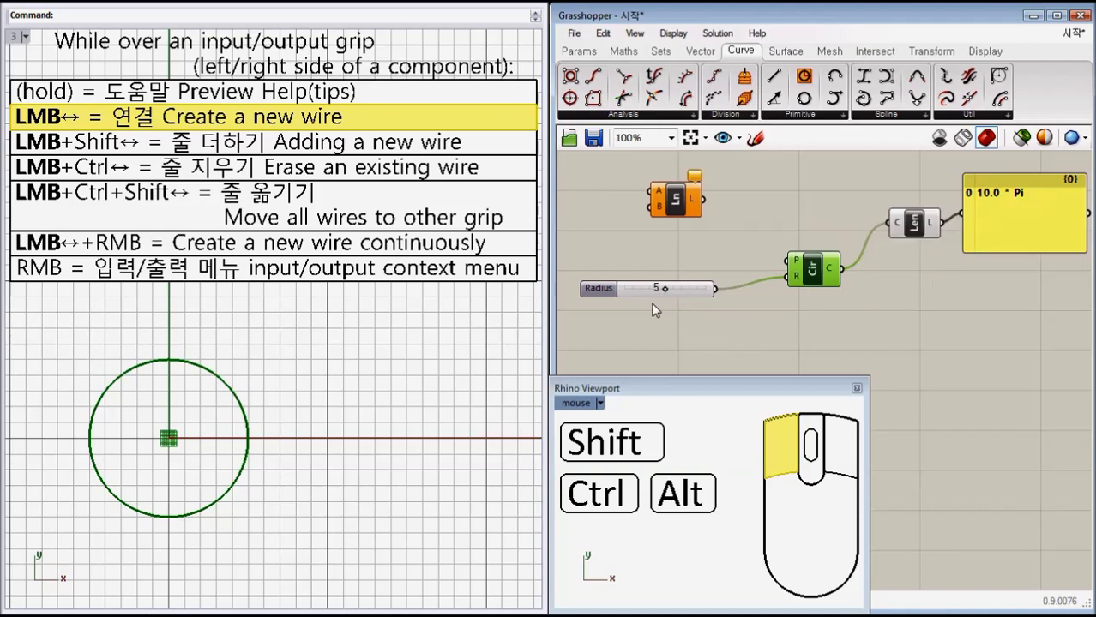
# Highlight the Adding a new wire row with Shift and the left mouse button in the diagram, and move the radius slider up
pyautogui.click(508, 147)
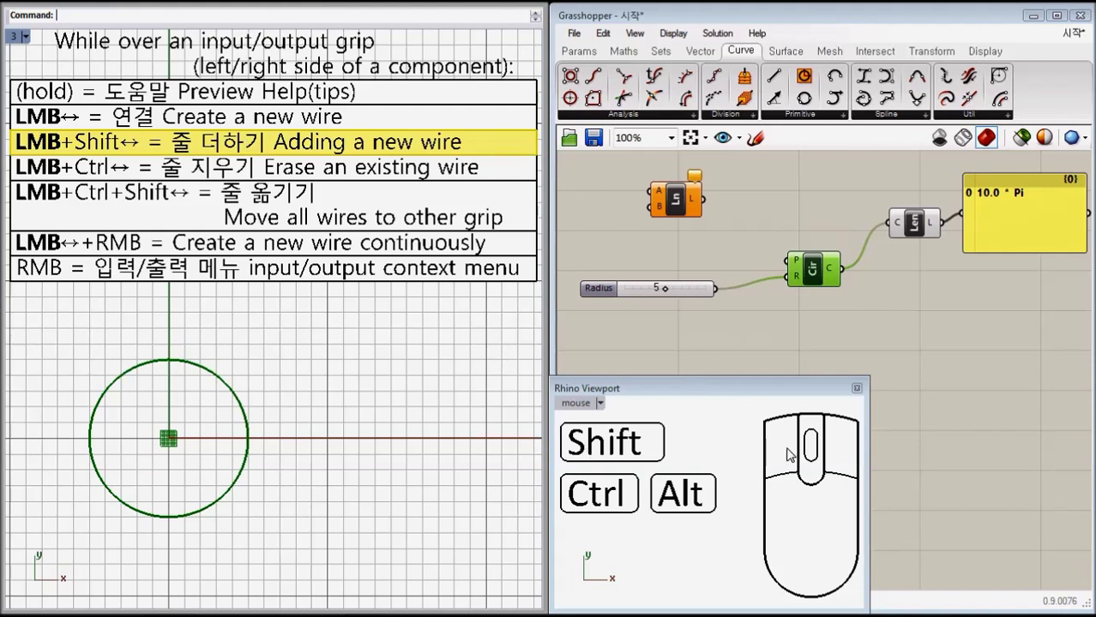
pyautogui.moveTo(790, 454); pyautogui.dragTo(696, 264)
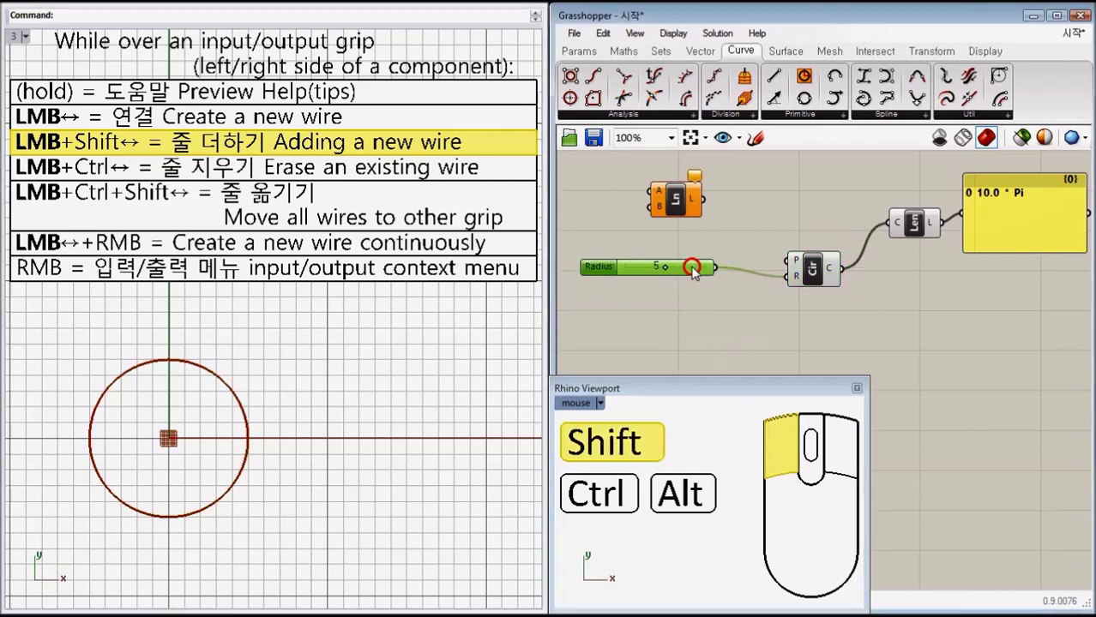
# Add a second Number Slider with the value 10 and align it below the existing radius slider
pyautogui.doubleClick(675, 307)
pyautogui.write('10')
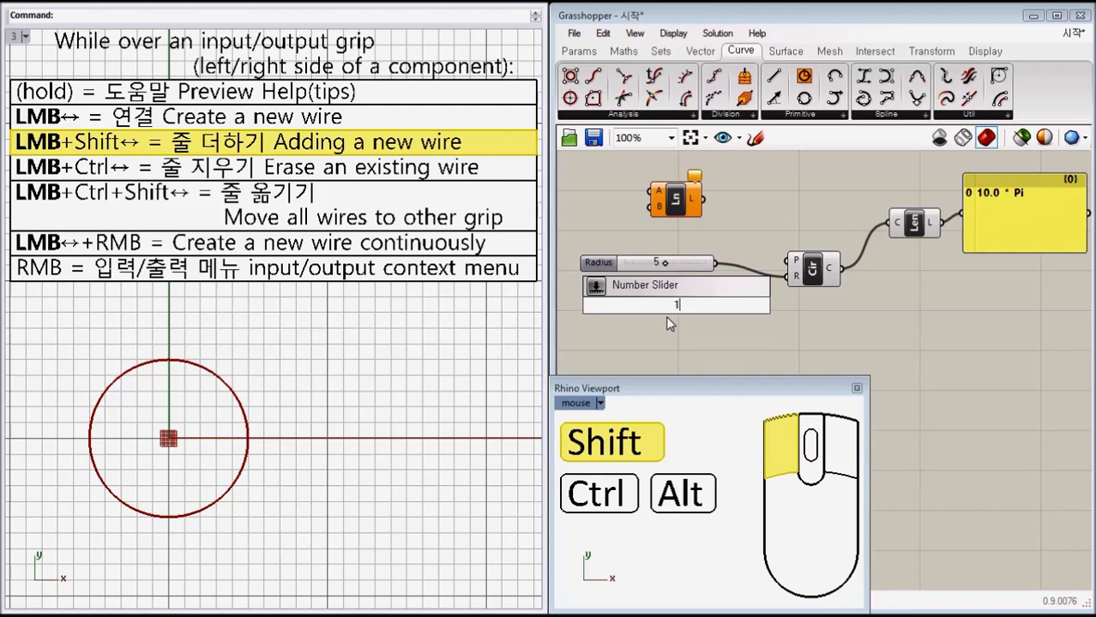
pyautogui.press('Return')
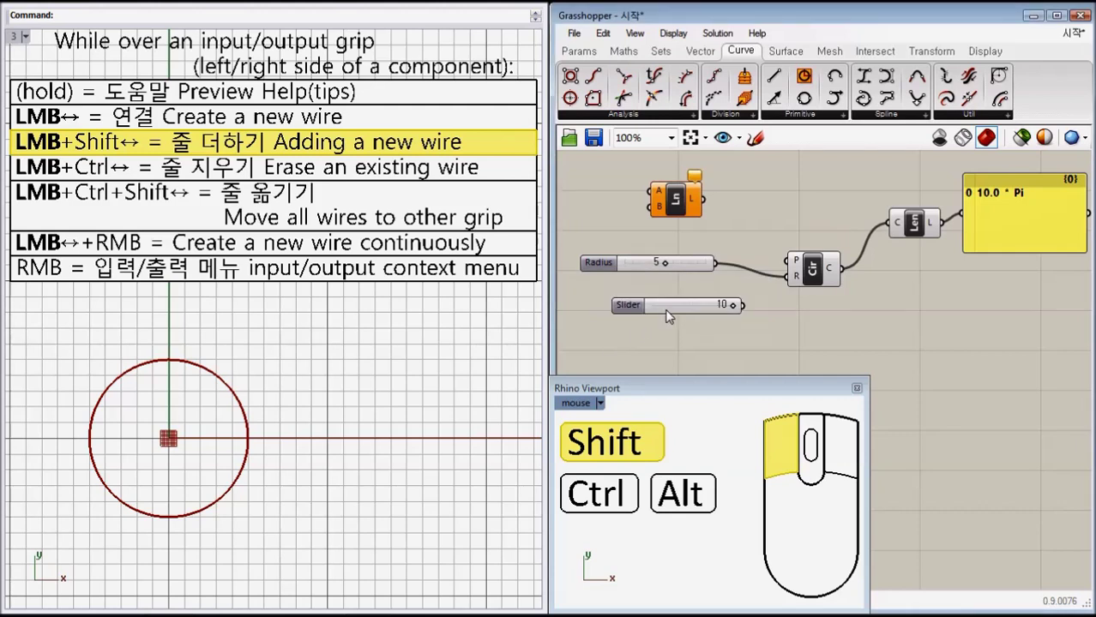
pyautogui.moveTo(666, 305); pyautogui.dragTo(638, 299)
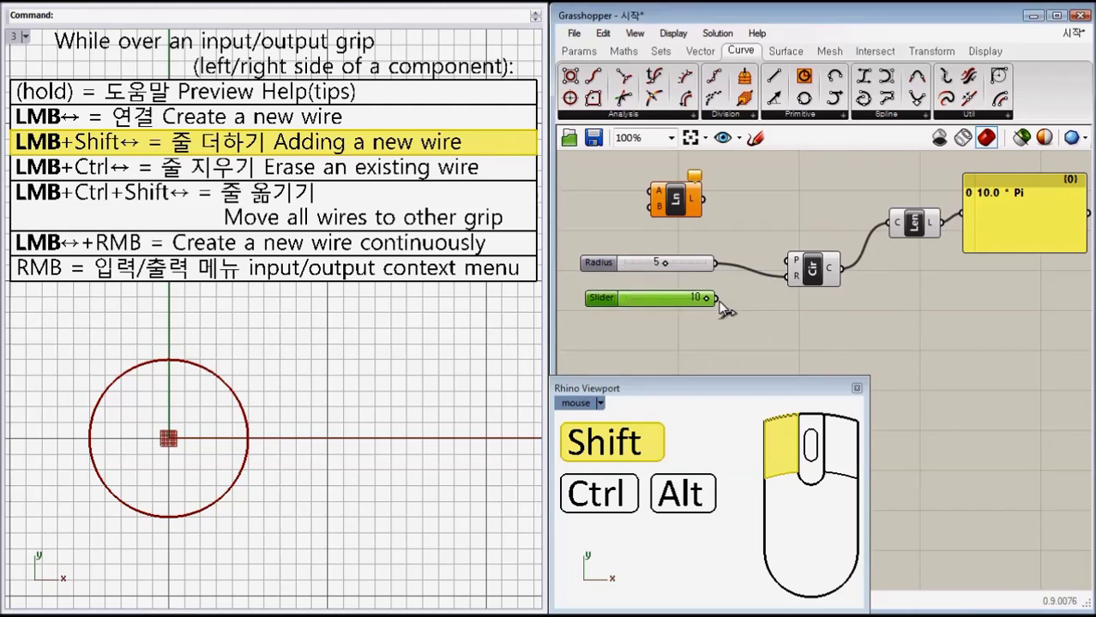
# Wire the slider with value 10 into the Circle's R input as an additional wire alongside the first slider and select the Circle
pyautogui.keyDown('shift'); pyautogui.moveTo(717, 298); pyautogui.dragTo(787, 276); pyautogui.keyUp('shift')
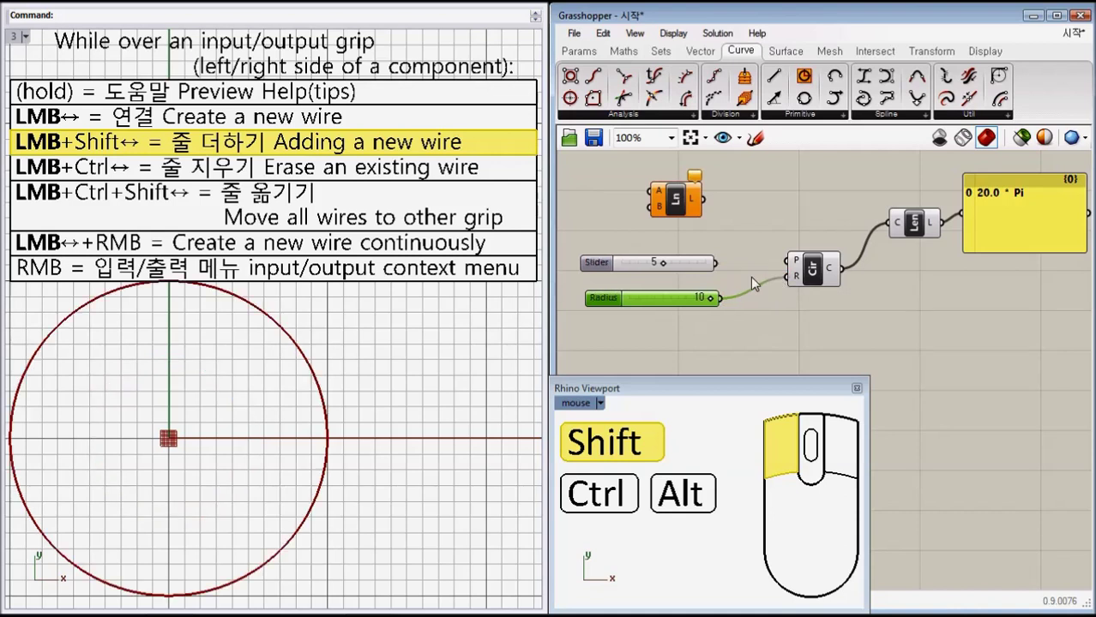
pyautogui.moveTo(714, 262); pyautogui.dragTo(787, 276)
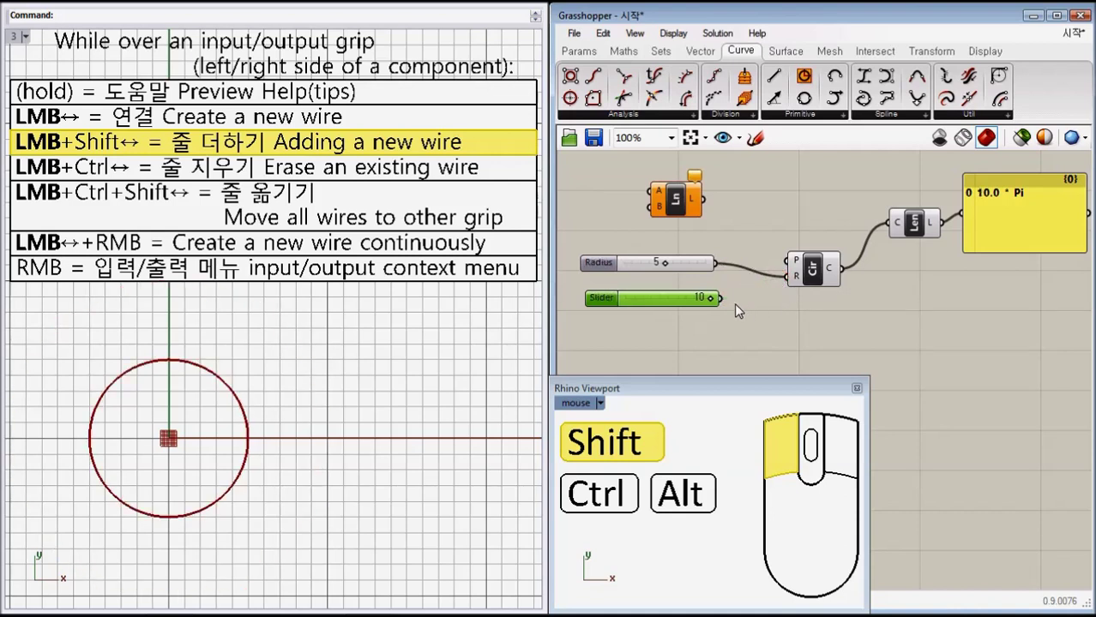
pyautogui.keyDown('shift'); pyautogui.moveTo(723, 299); pyautogui.dragTo(769, 292); pyautogui.keyUp('shift')
pyautogui.keyDown('shift'); pyautogui.moveTo(769, 292); pyautogui.dragTo(778, 280); pyautogui.keyUp('shift')
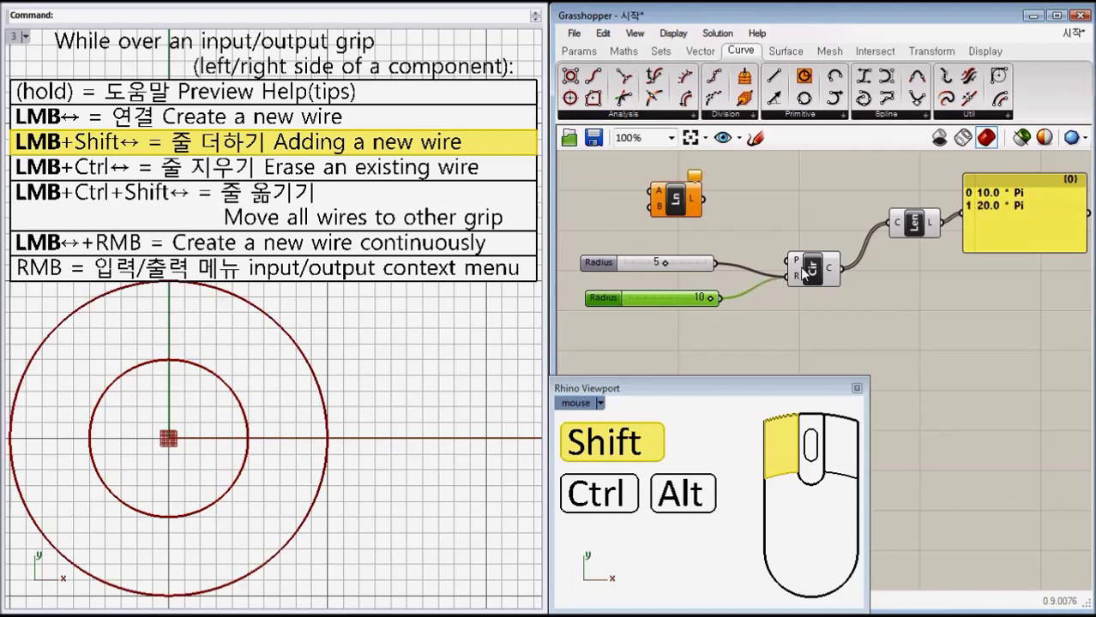
pyautogui.click(806, 273)
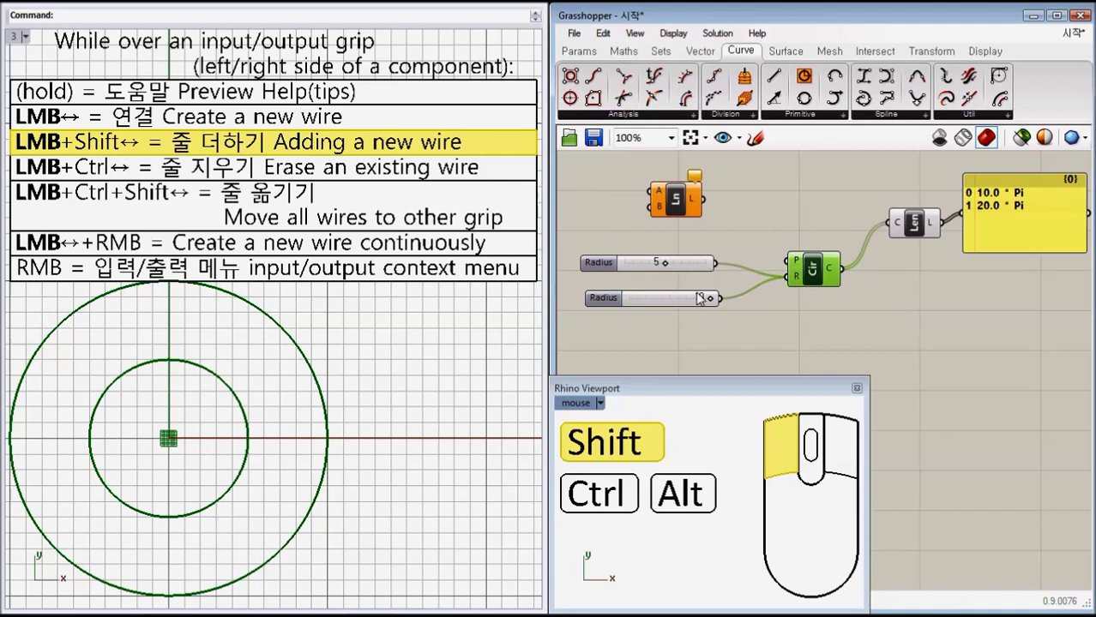
# Set the upper radius slider to 3 and the lower one to 5, and check the Circle's inputs
pyautogui.moveTo(664, 262); pyautogui.dragTo(649, 262)
pyautogui.moveTo(705, 297); pyautogui.dragTo(666, 302)
pyautogui.moveTo(797, 263)
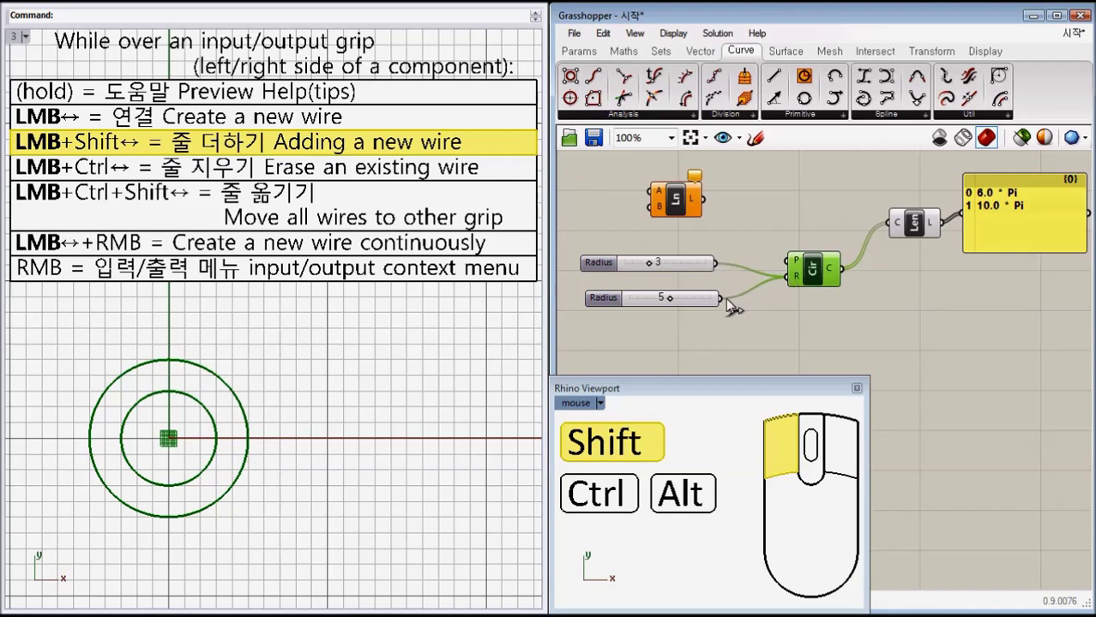
# Disconnect the lower slider from the Circle's R input and add the wire back from the input grip, repeating this twice
pyautogui.keyDown('shift'); pyautogui.moveTo(725, 307); pyautogui.dragTo(767, 295); pyautogui.keyUp('shift')
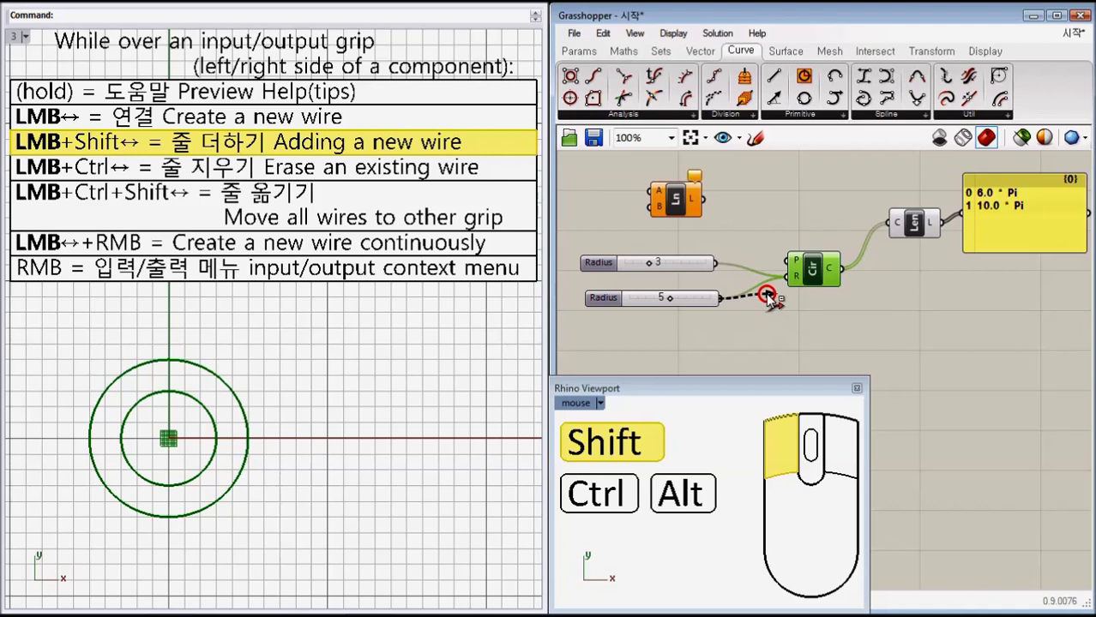
pyautogui.keyDown('shift'); pyautogui.moveTo(768, 295); pyautogui.dragTo(778, 279); pyautogui.keyUp('shift')
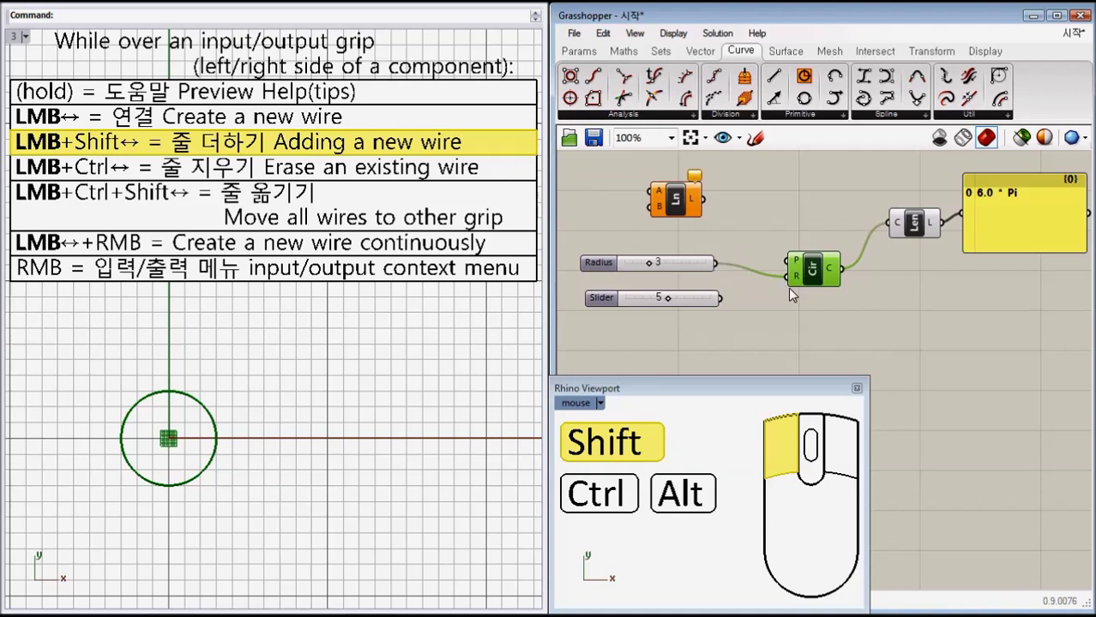
pyautogui.keyDown('shift'); pyautogui.moveTo(788, 283); pyautogui.dragTo(725, 303); pyautogui.keyUp('shift')
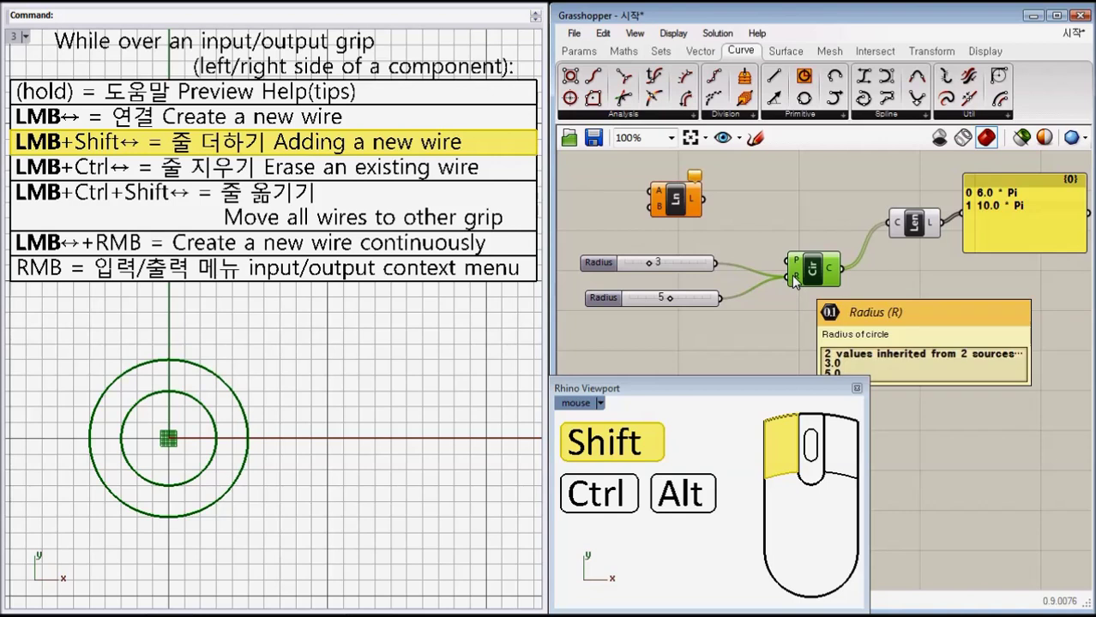
pyautogui.keyDown('shift'); pyautogui.moveTo(787, 276); pyautogui.dragTo(738, 304); pyautogui.keyUp('shift')
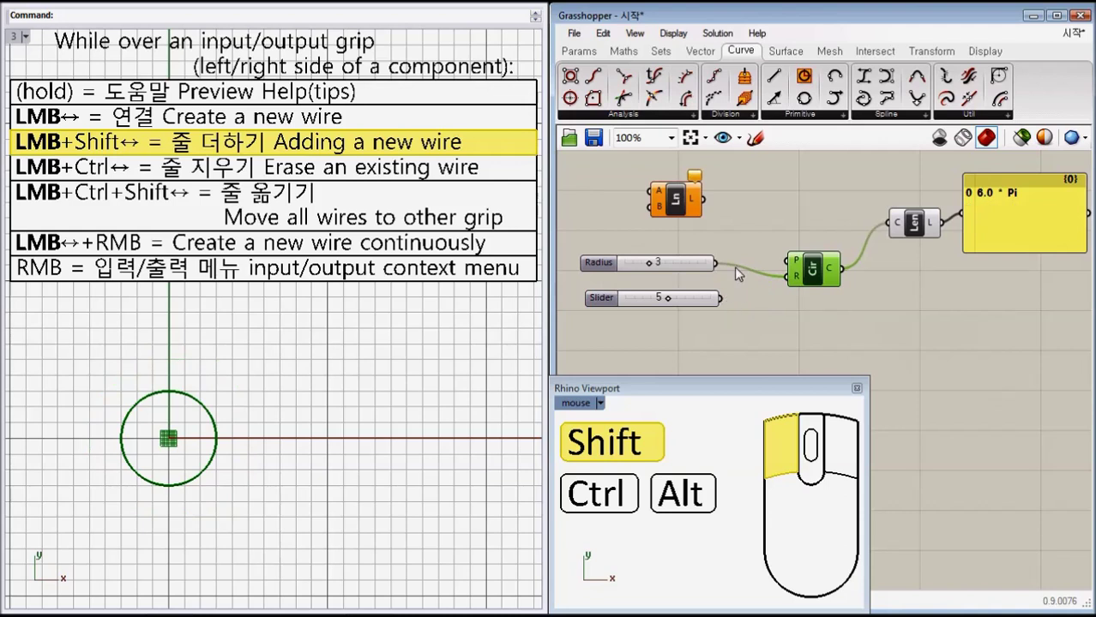
pyautogui.click(775, 307)
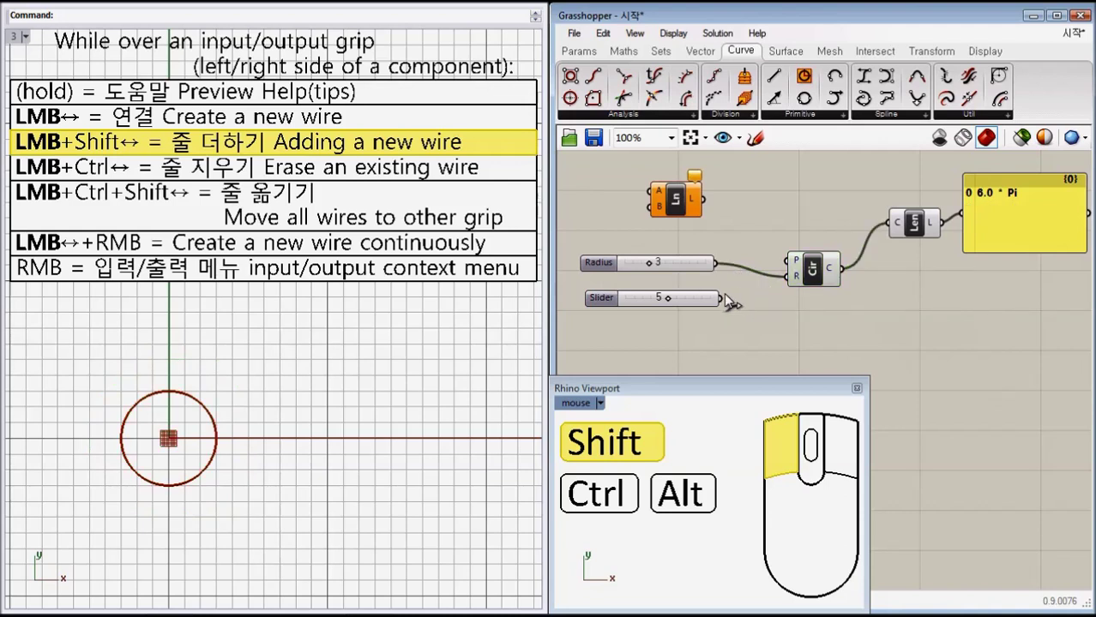
pyautogui.keyDown('shift'); pyautogui.moveTo(786, 281); pyautogui.dragTo(724, 300); pyautogui.keyUp('shift')
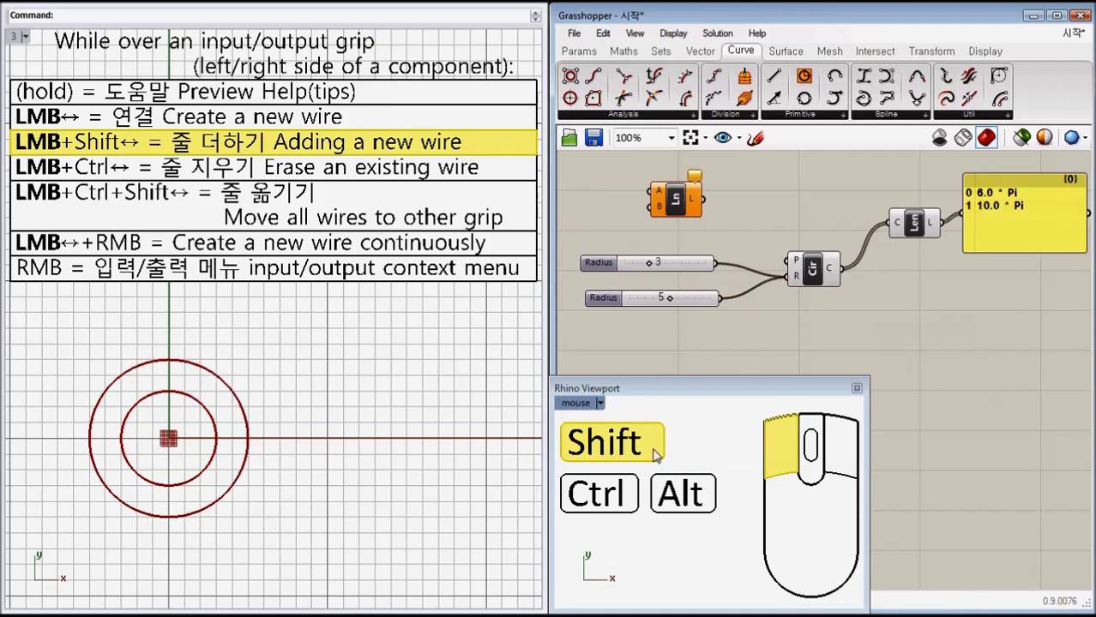
# Highlight the Erase an existing wire row together with Ctrl and the left mouse button in the input diagram
pyautogui.click(358, 173)
pyautogui.click(498, 169)
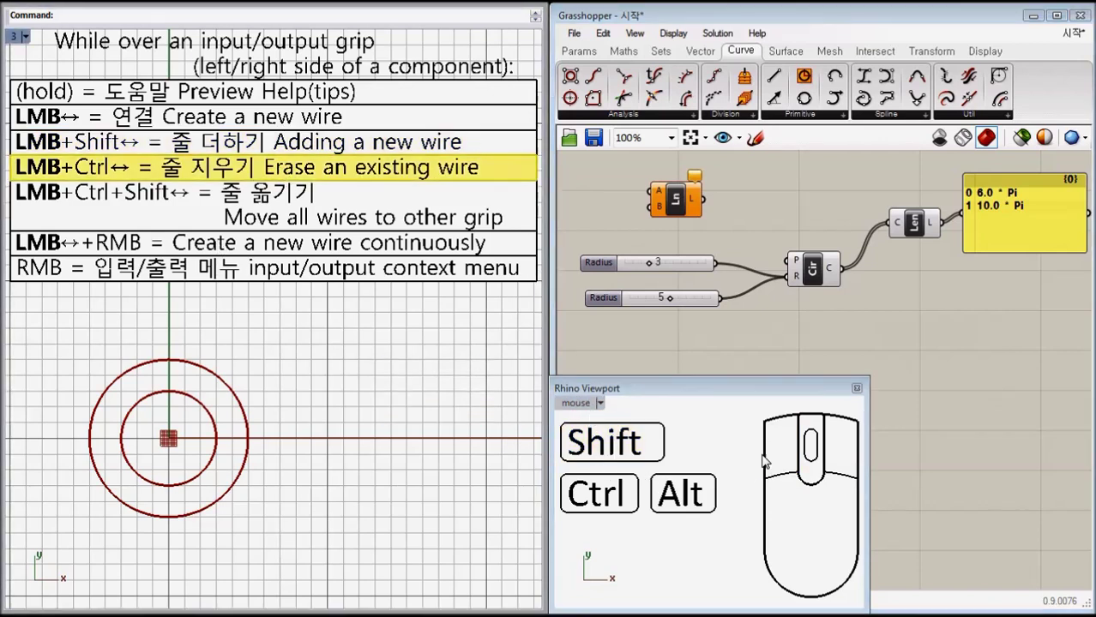
pyautogui.click(790, 448)
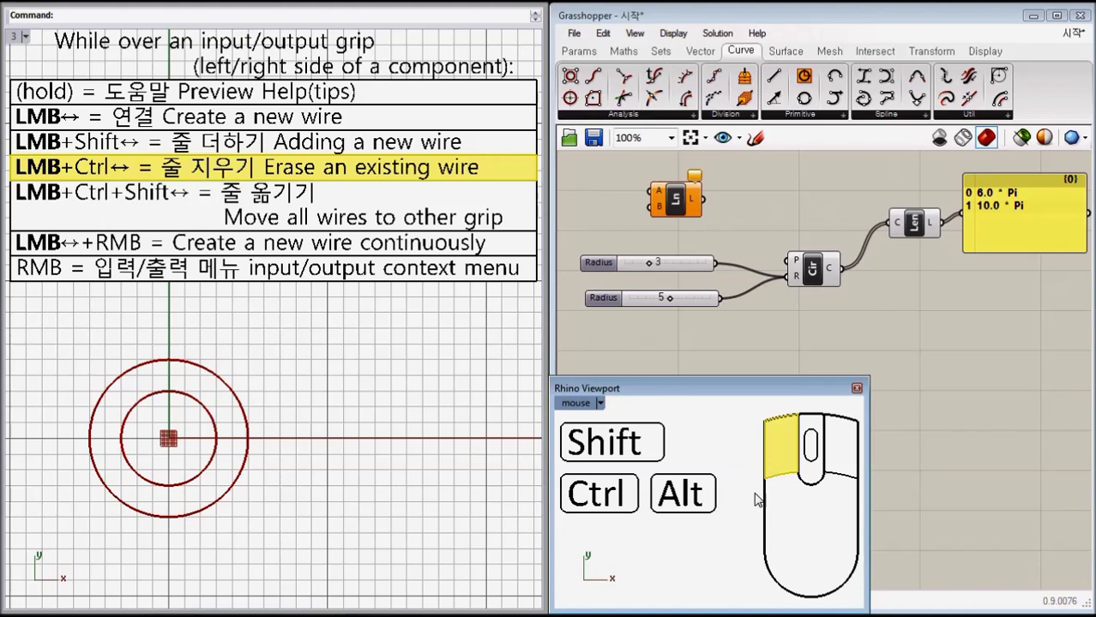
pyautogui.click(619, 494)
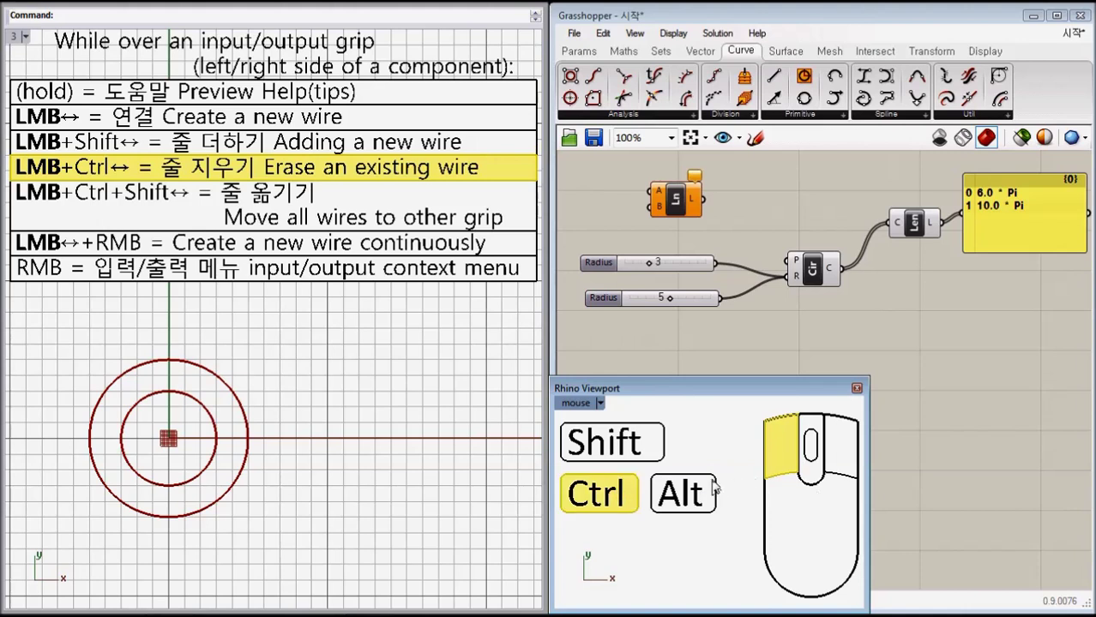
# Clear the input diagram's key and mouse highlights and highlight the Move all wires to other grip row
pyautogui.keyDown('ctrl'); pyautogui.moveTo(672, 355); pyautogui.dragTo(502, 362); pyautogui.keyUp('ctrl')
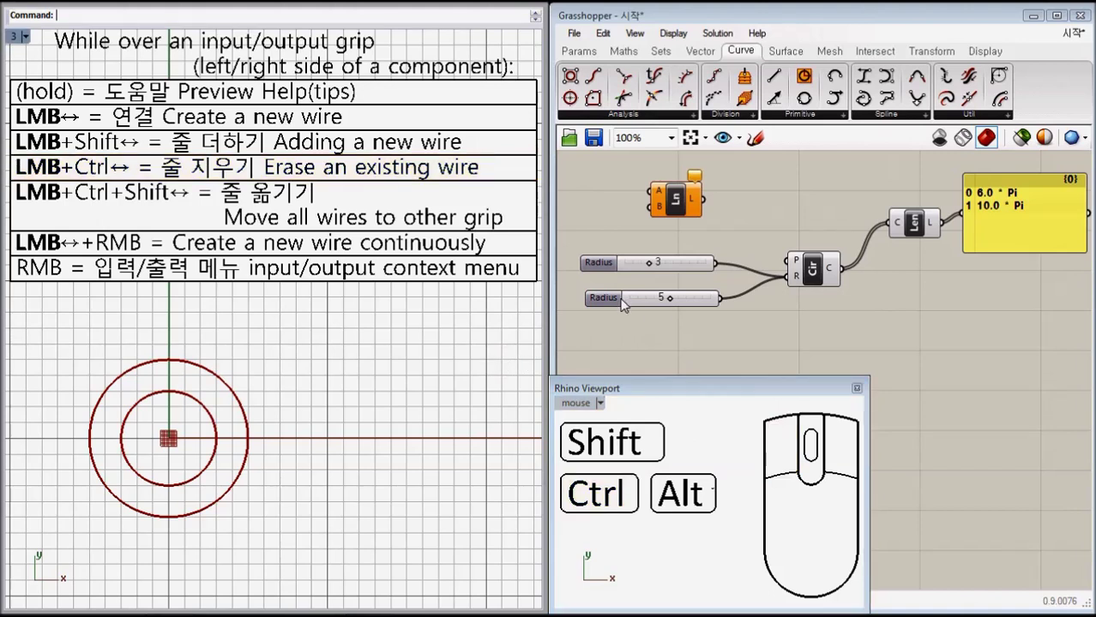
pyautogui.click(518, 216)
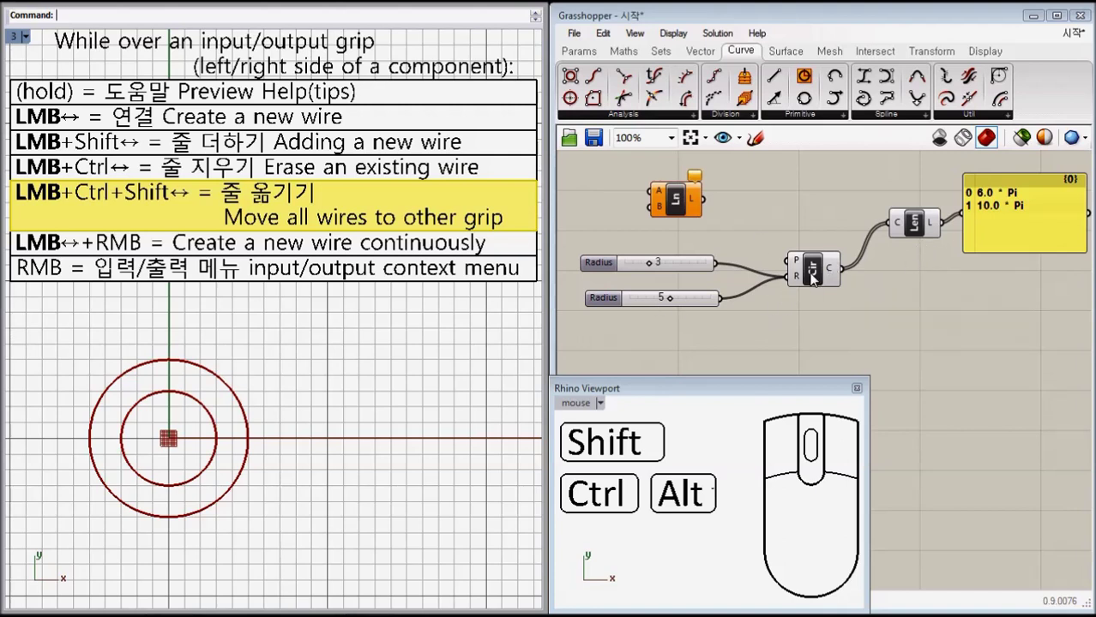
# Move the Circle up and the Length component down, and wire the Length's L output back into the Circle's R input
pyautogui.moveTo(811, 277)
pyautogui.moveTo(830, 273); pyautogui.dragTo(827, 234)
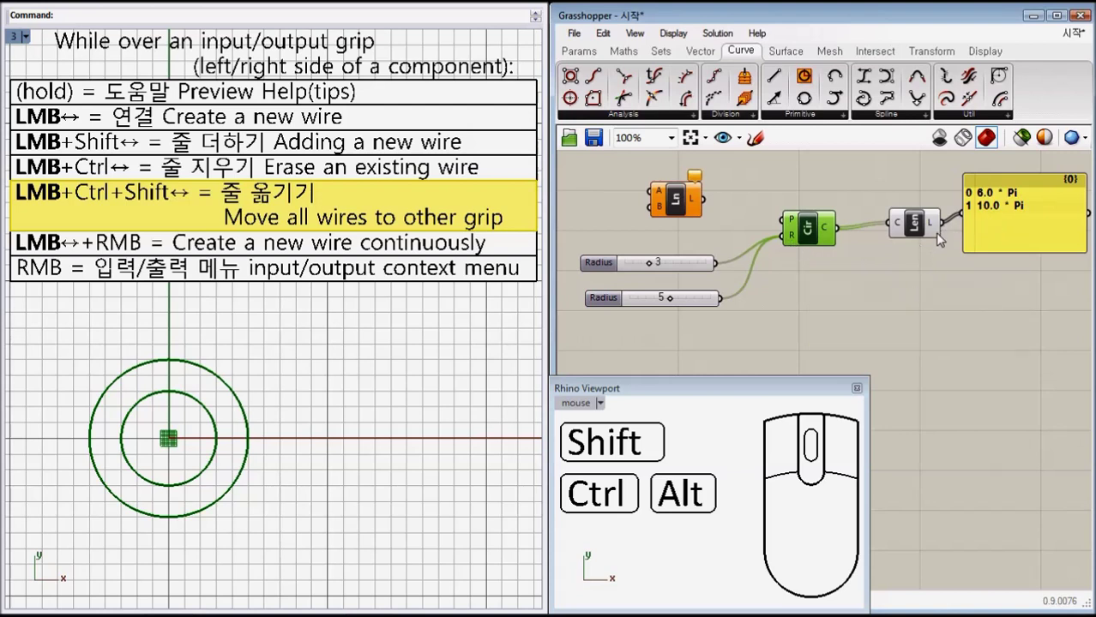
pyautogui.moveTo(941, 231); pyautogui.dragTo(806, 210)
pyautogui.moveTo(925, 239); pyautogui.dragTo(922, 281)
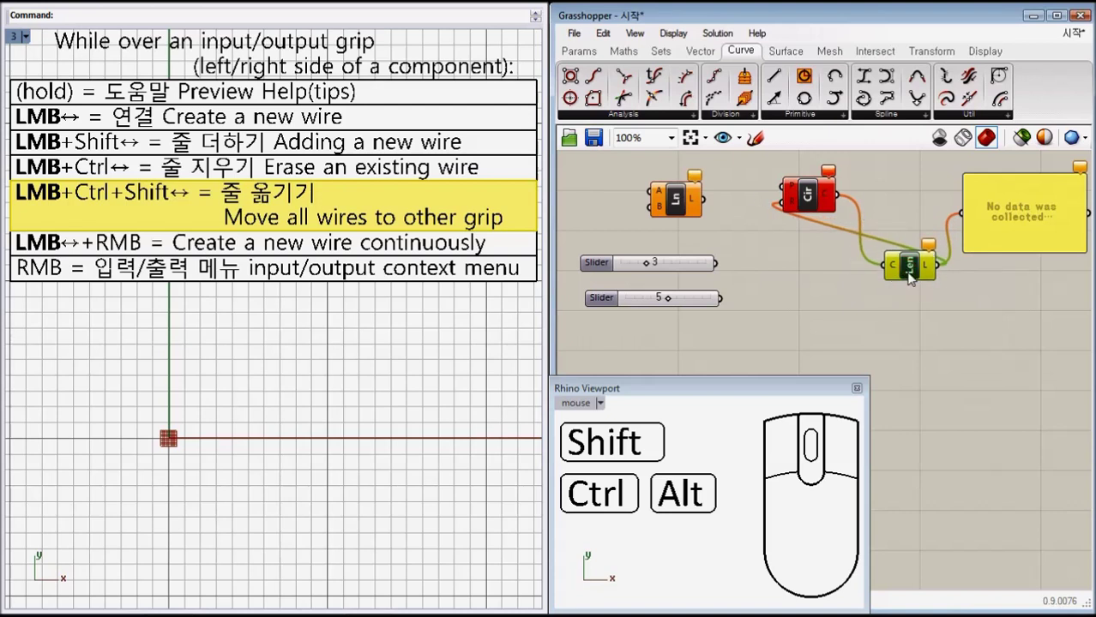
# View the Circle's warning and error messages, and reposition the Length and Circle components to show the recursive wire
pyautogui.moveTo(910, 262); pyautogui.dragTo(900, 269)
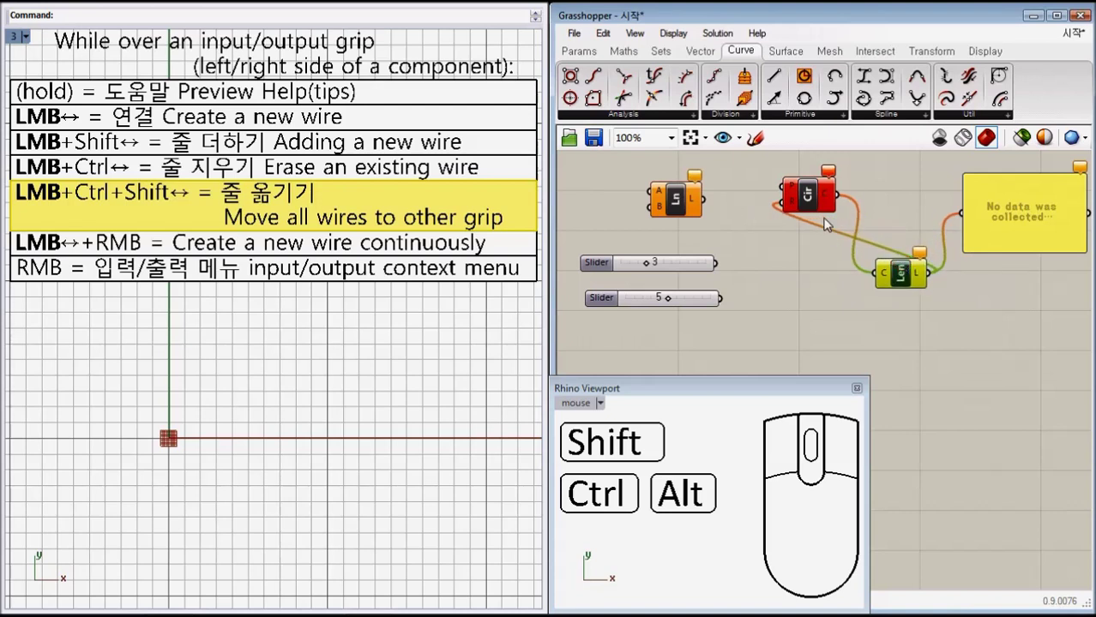
pyautogui.click(829, 173)
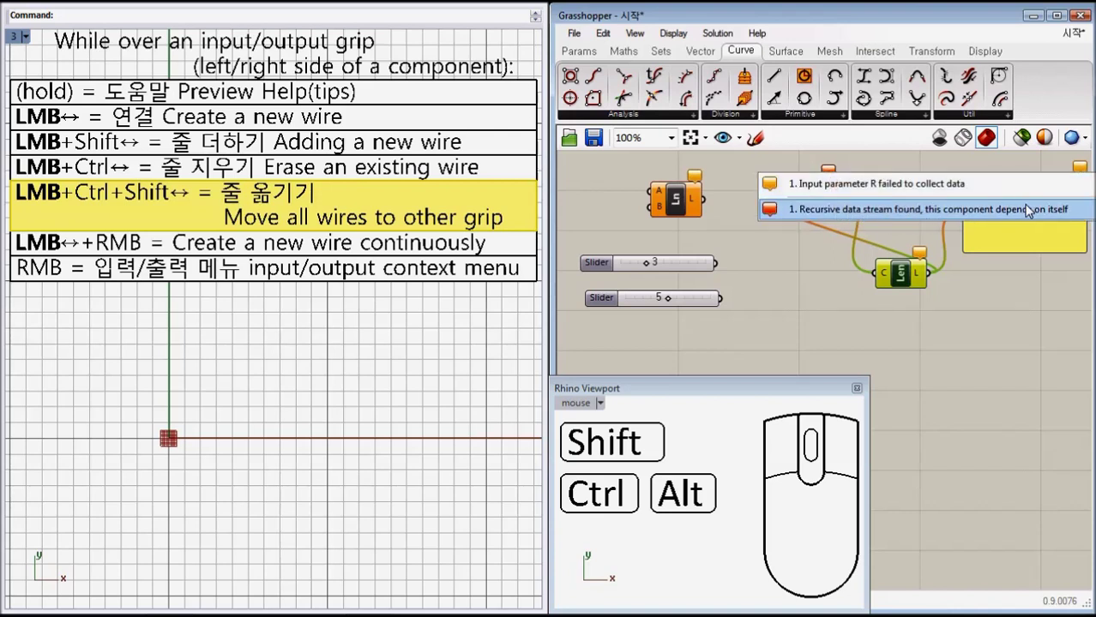
pyautogui.click(925, 209)
pyautogui.moveTo(903, 286); pyautogui.dragTo(904, 270)
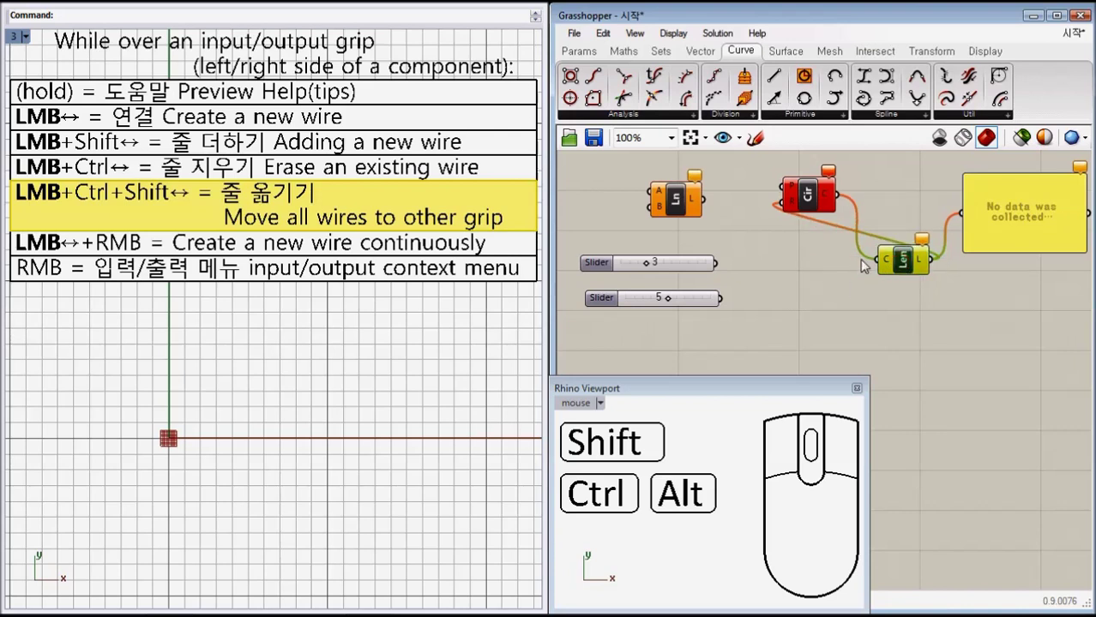
pyautogui.moveTo(809, 196); pyautogui.dragTo(777, 242)
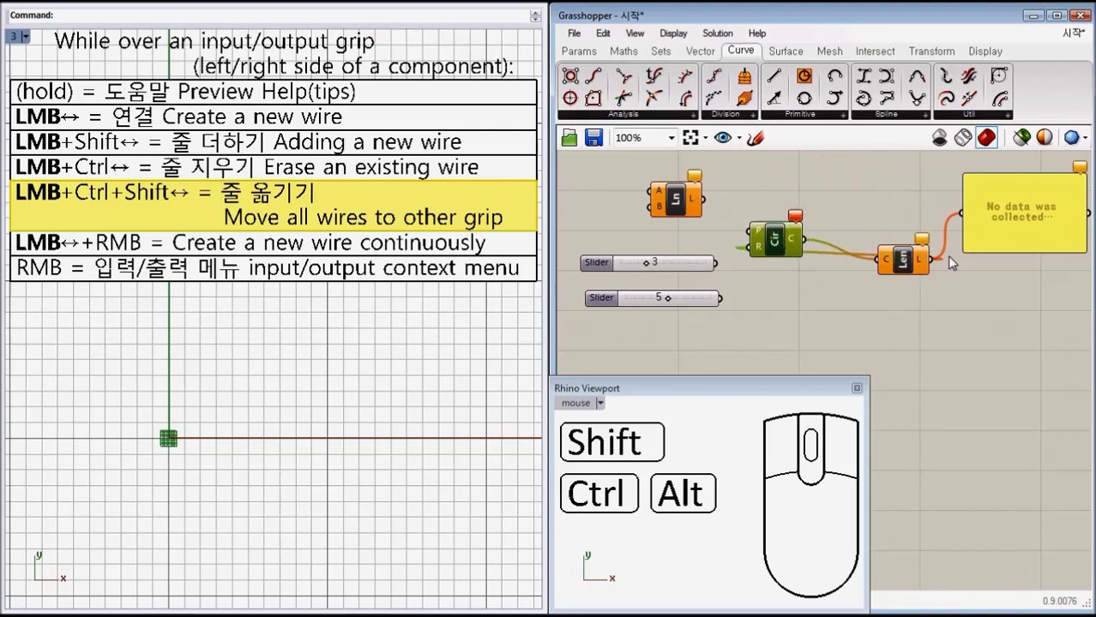
pyautogui.click(815, 312)
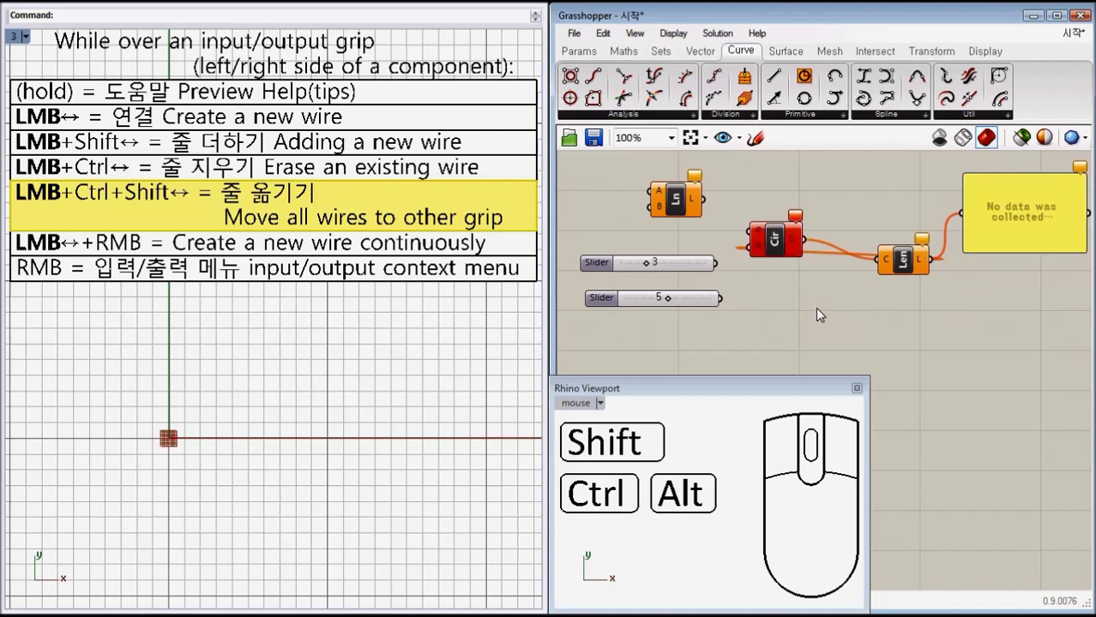
# Undo the recursive wiring and component moves, and delete the Length and Panel components
pyautogui.hotkey('ctrl', 'z')
pyautogui.hotkey('ctrl', 'z')
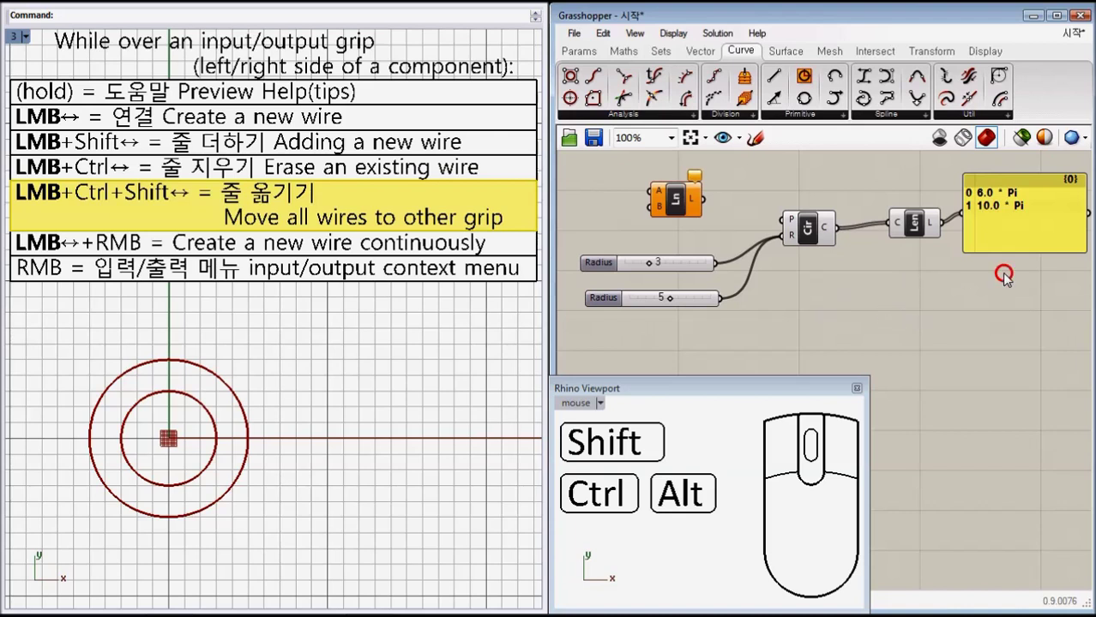
pyautogui.moveTo(1003, 274); pyautogui.dragTo(887, 202)
pyautogui.press('Delete')
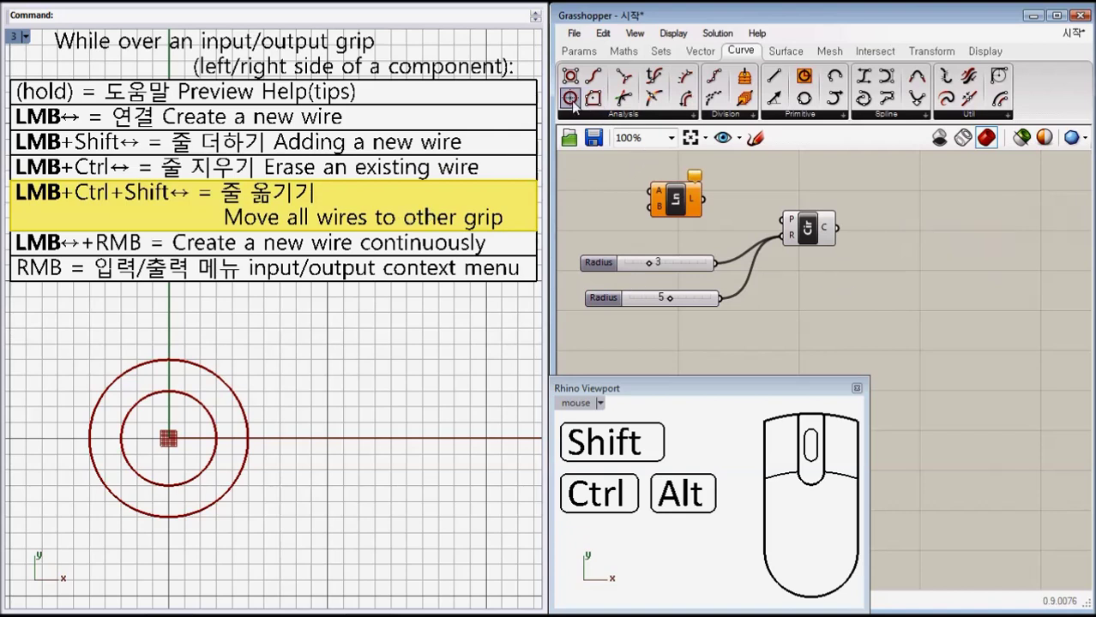
# Place a Deconstruct Arc component and a Polygon Center component to the right of the Circle
pyautogui.moveTo(572, 101); pyautogui.dragTo(954, 194)
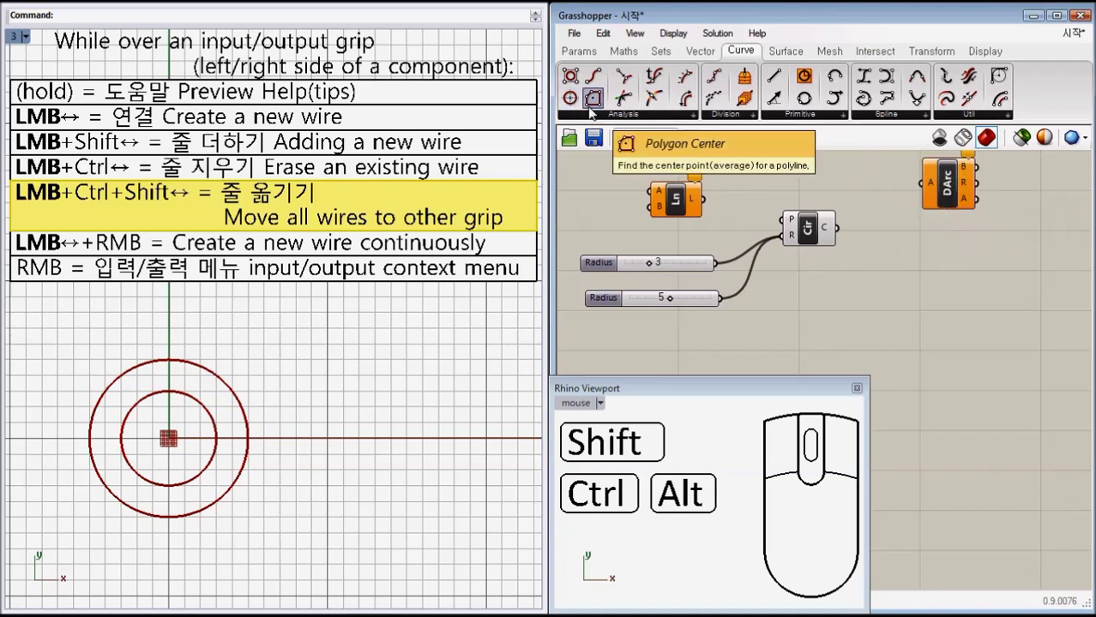
pyautogui.moveTo(593, 98); pyautogui.dragTo(963, 307)
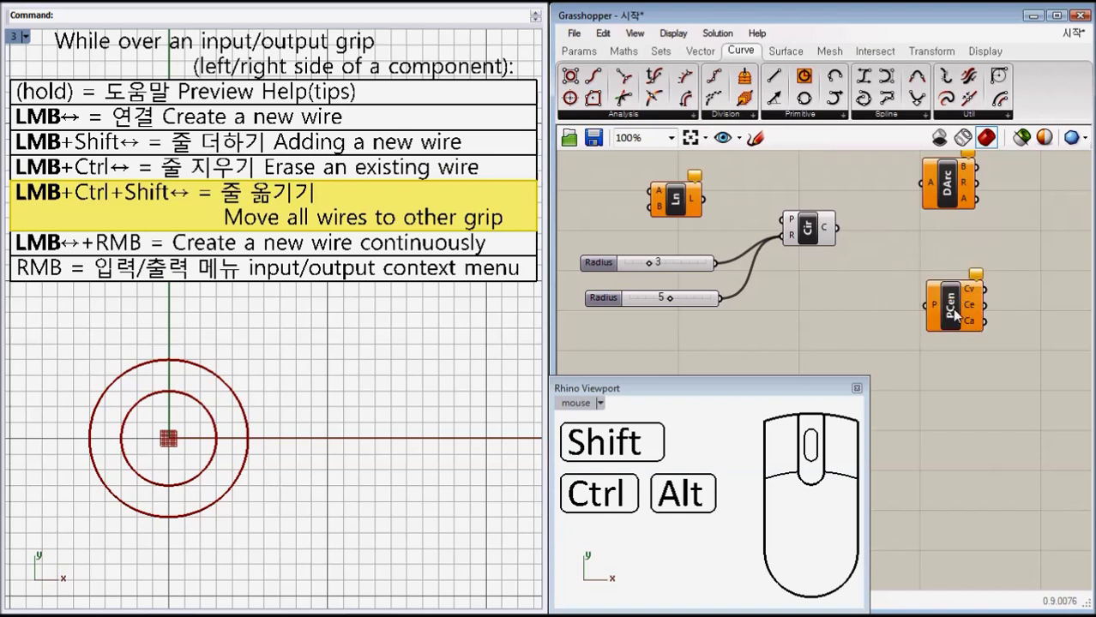
# Move the Circle up and place a second Circle component below it
pyautogui.moveTo(806, 230); pyautogui.dragTo(807, 194)
pyautogui.doubleClick(806, 291)
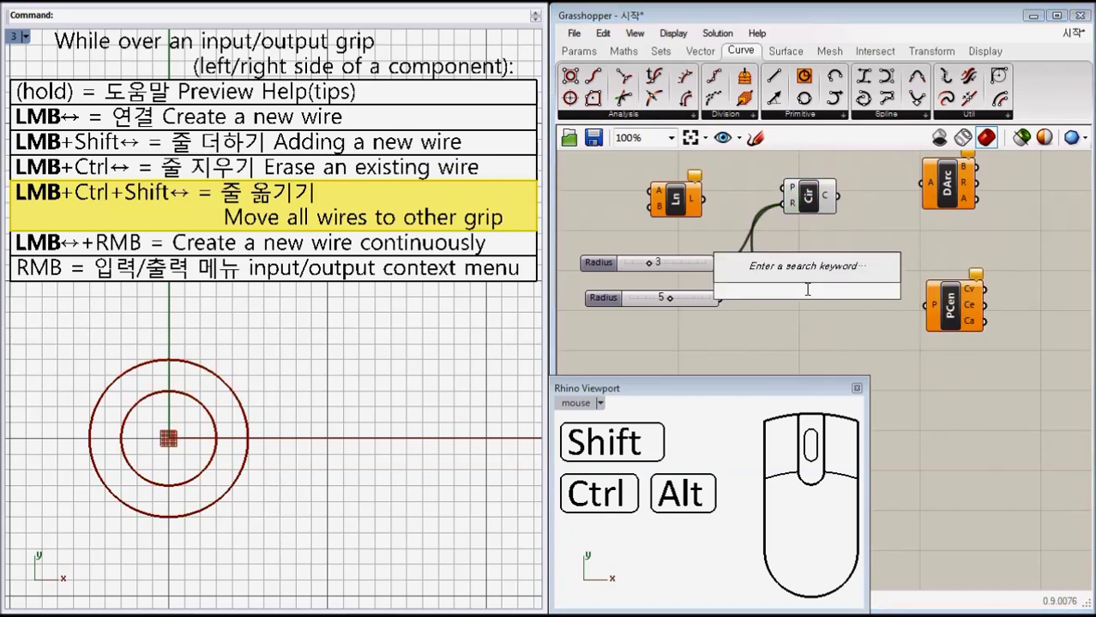
pyautogui.moveTo(804, 76); pyautogui.dragTo(808, 293)
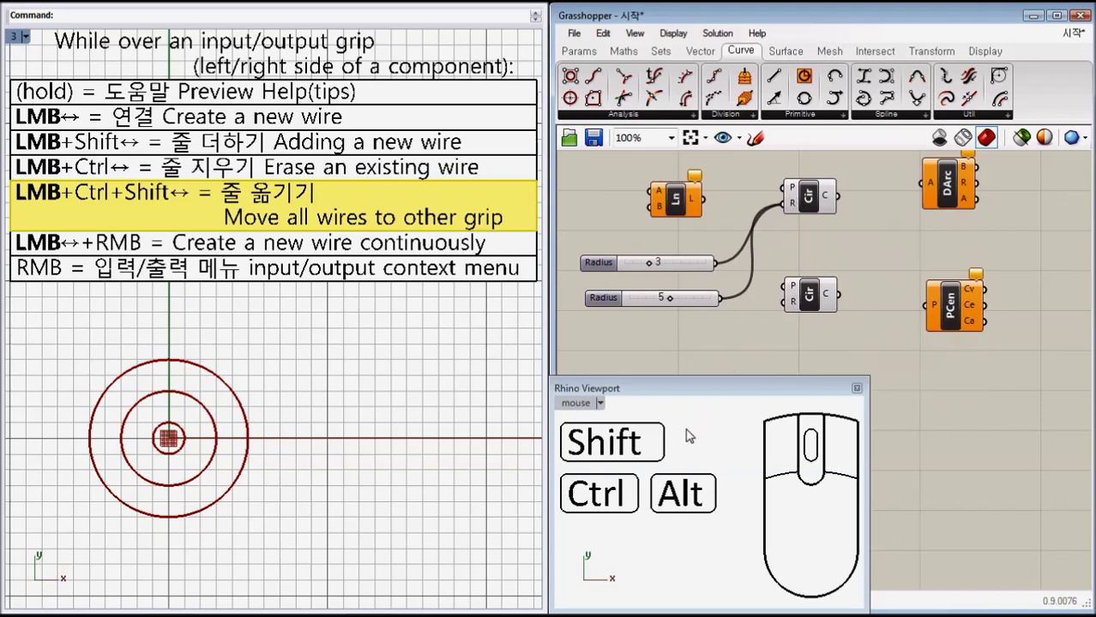
# Move both slider wires from the upper Circle's R input to the lower Circle's R input, and delete the upper Circle
pyautogui.moveTo(775, 442)
pyautogui.mouseDown()
pyautogui.moveTo(615, 499)
pyautogui.moveTo(639, 451)
pyautogui.moveTo(638, 504)
pyautogui.mouseUp()
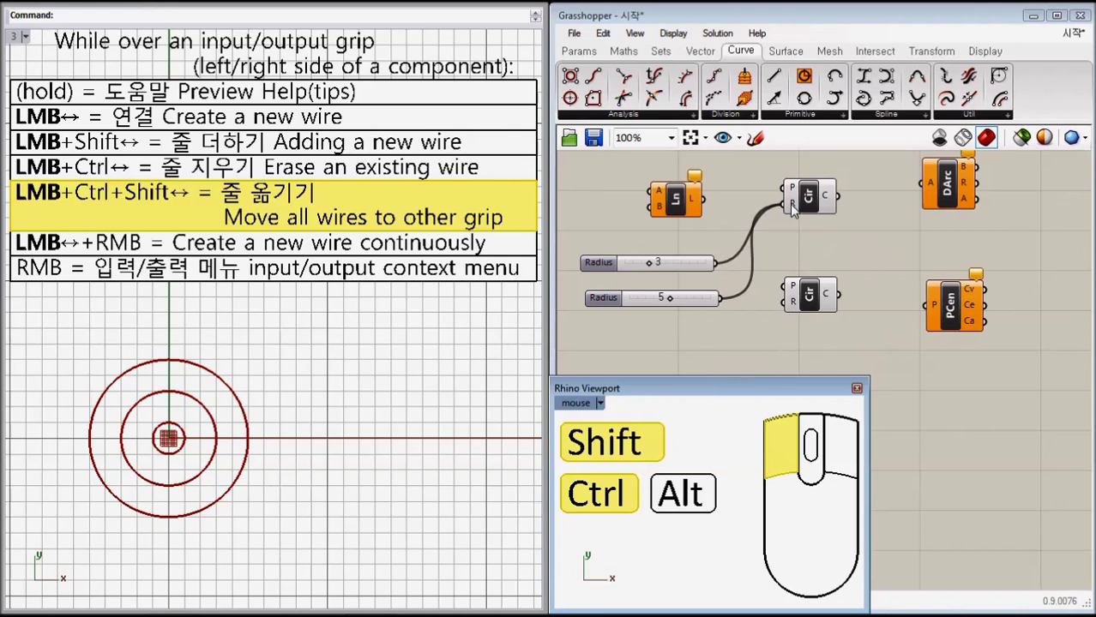
pyautogui.moveTo(790, 205)
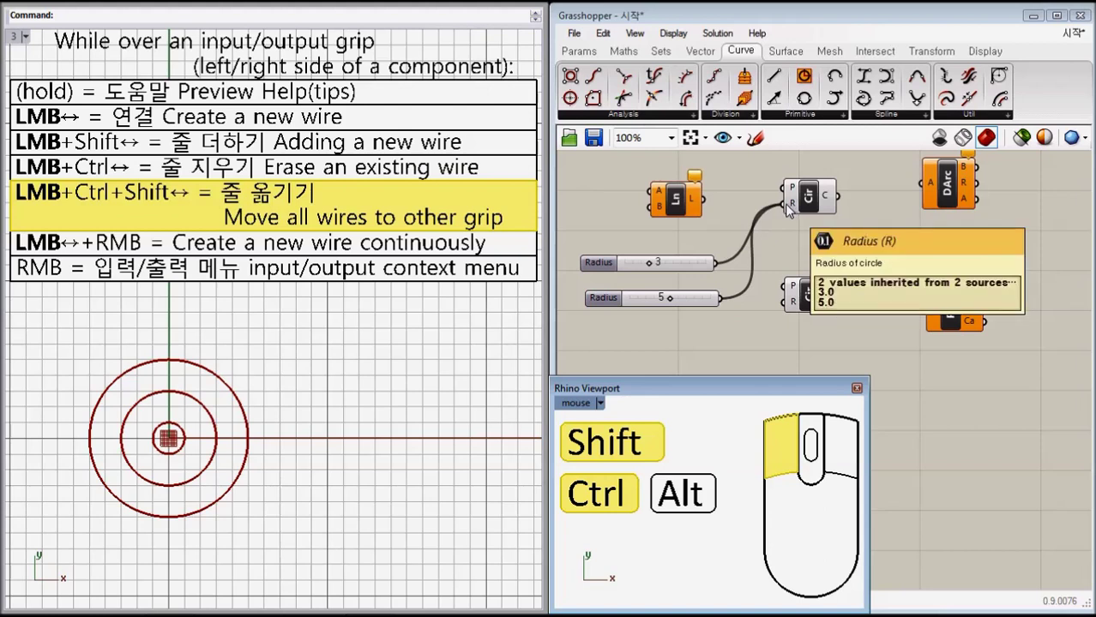
pyautogui.keyDown('ctrl'); pyautogui.keyDown('shift'); pyautogui.moveTo(788, 210); pyautogui.dragTo(752, 316); pyautogui.keyUp('shift'); pyautogui.keyUp('ctrl')
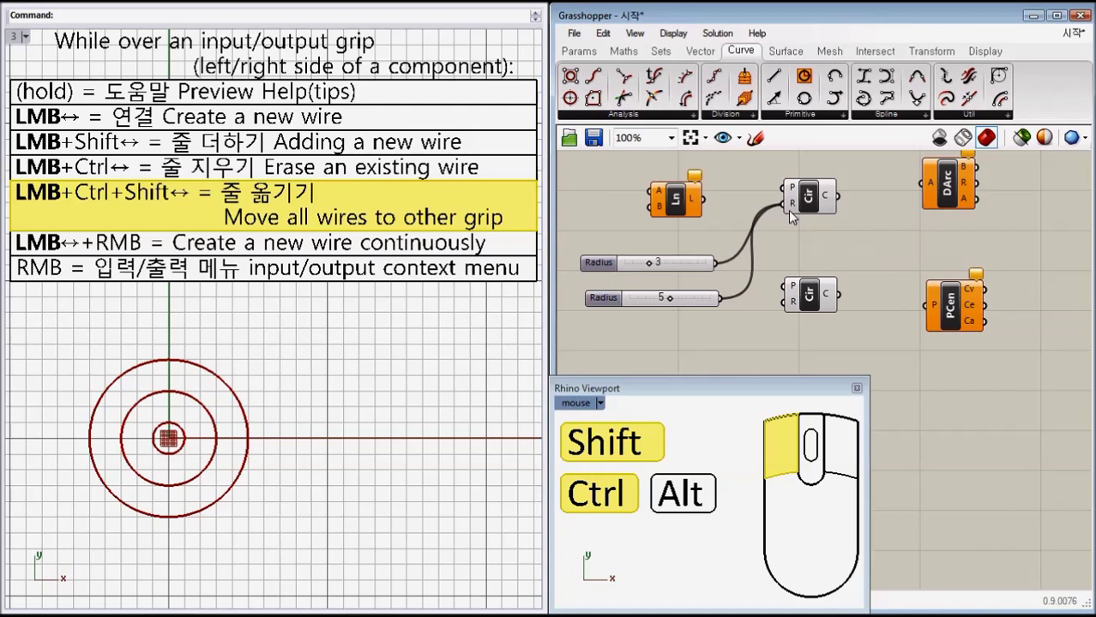
pyautogui.keyDown('ctrl'); pyautogui.keyDown('shift'); pyautogui.moveTo(788, 206); pyautogui.dragTo(783, 302); pyautogui.keyUp('shift'); pyautogui.keyUp('ctrl')
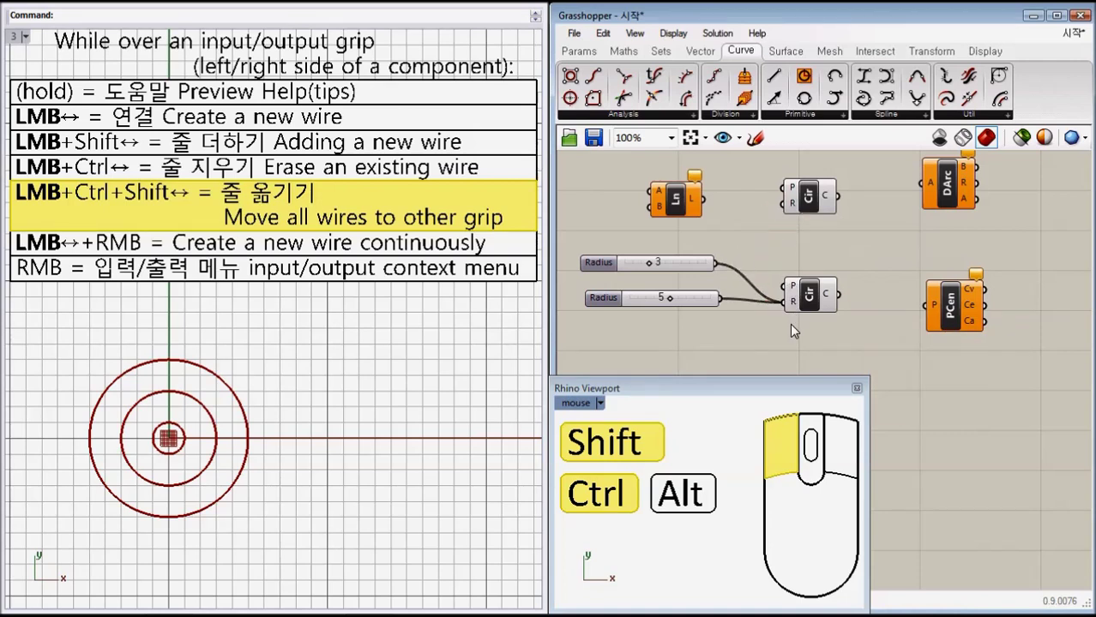
pyautogui.click(792, 185)
pyautogui.press('Delete')
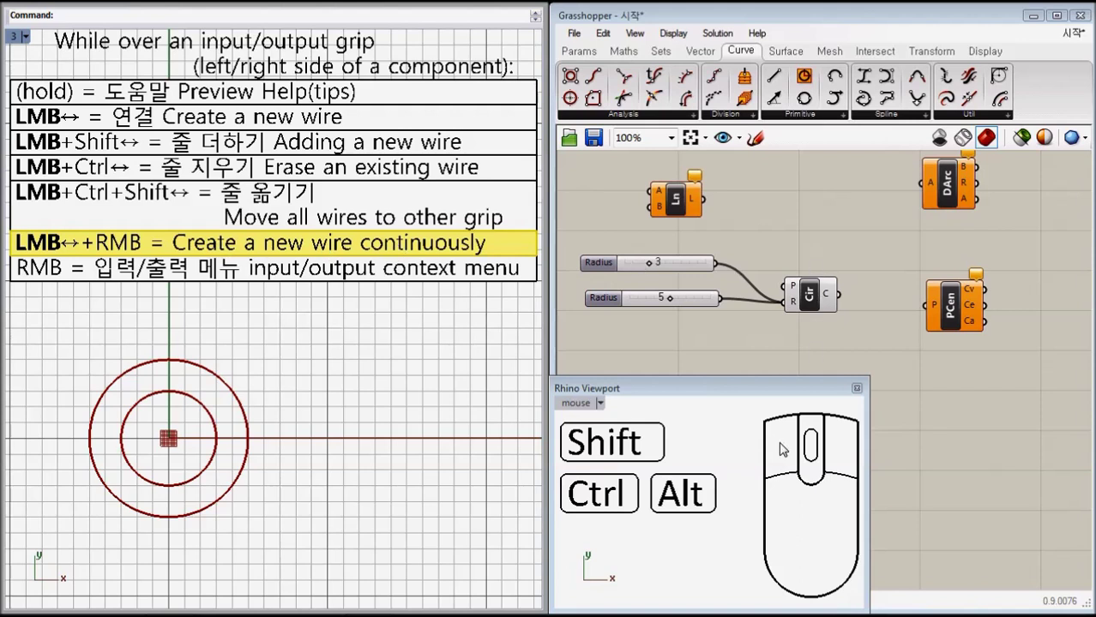
# Wire the Circle's C output continuously to the Deconstruct Arc's A input and the Polygon Center's P input
pyautogui.moveTo(780, 449); pyautogui.dragTo(923, 184)
pyautogui.moveTo(844, 302); pyautogui.dragTo(929, 305)
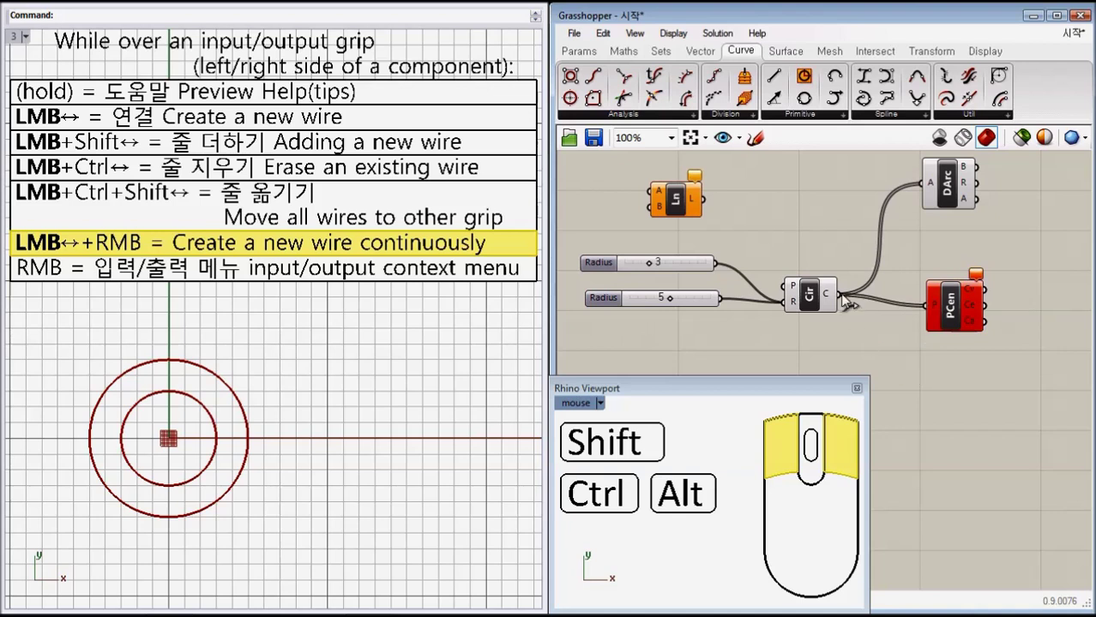
# Replace the Polygon Center with a Control Polygon component and wire the Circle's C output to its C input
pyautogui.click(950, 310)
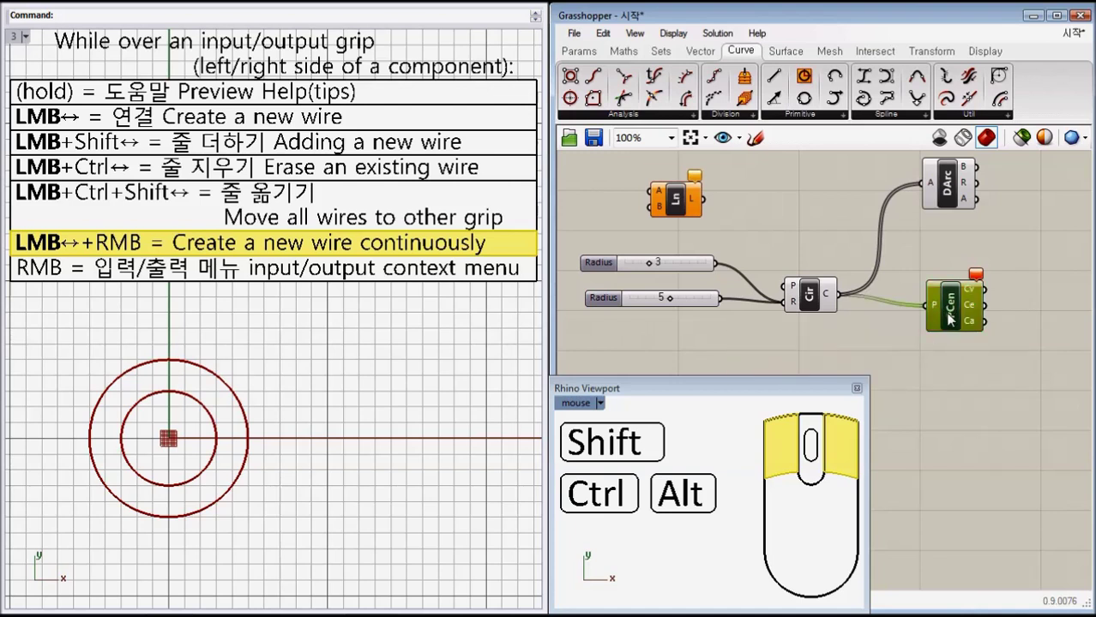
pyautogui.press('Delete')
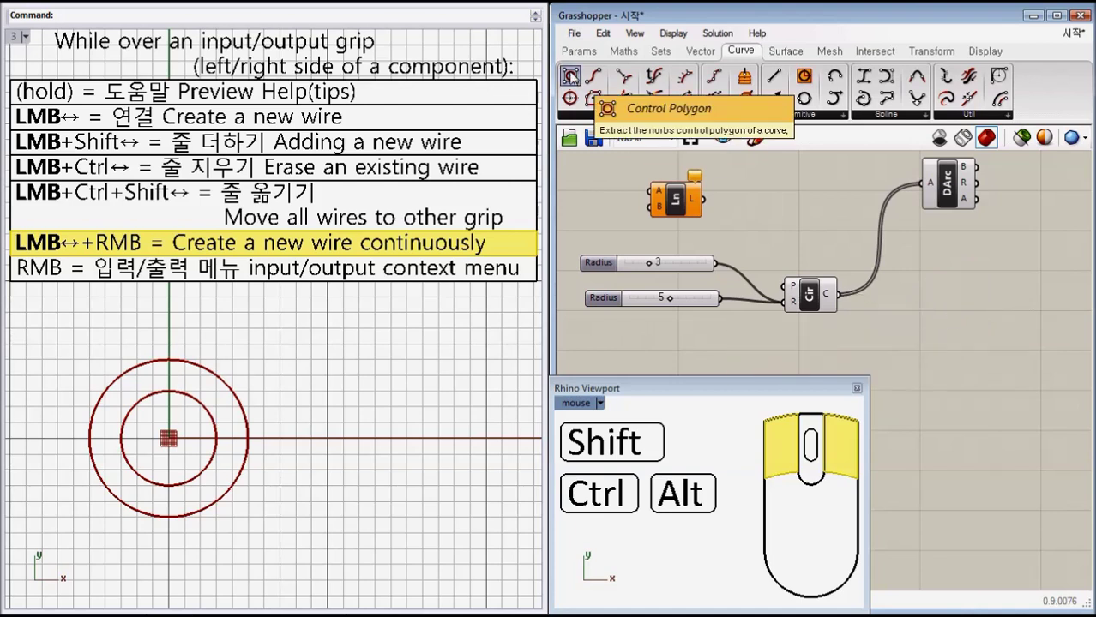
pyautogui.moveTo(570, 77); pyautogui.dragTo(952, 302)
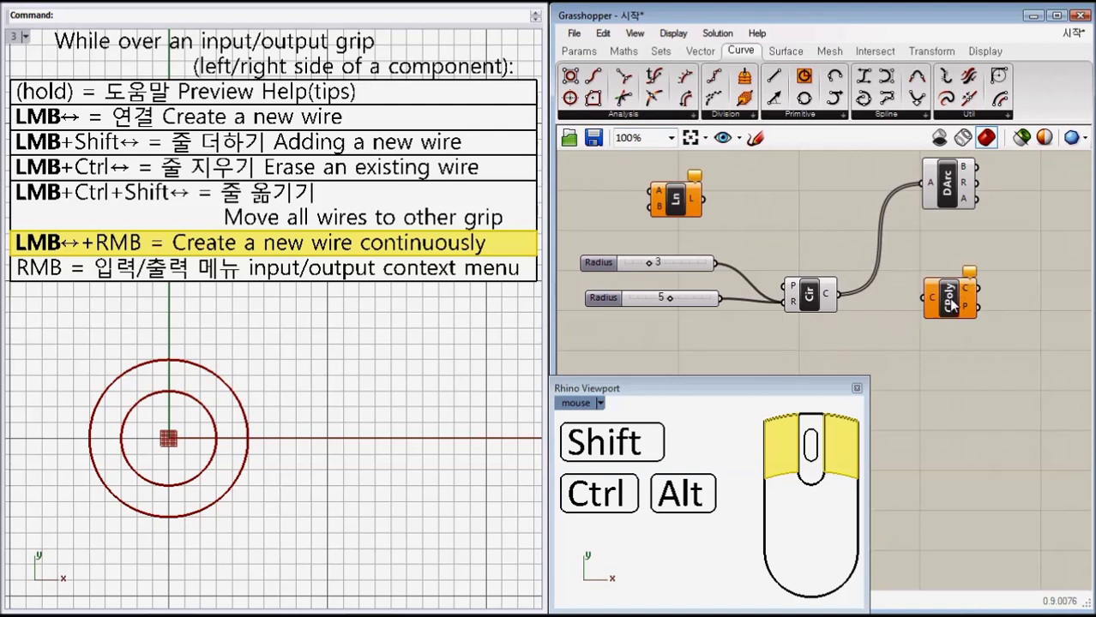
pyautogui.moveTo(840, 296); pyautogui.dragTo(926, 299)
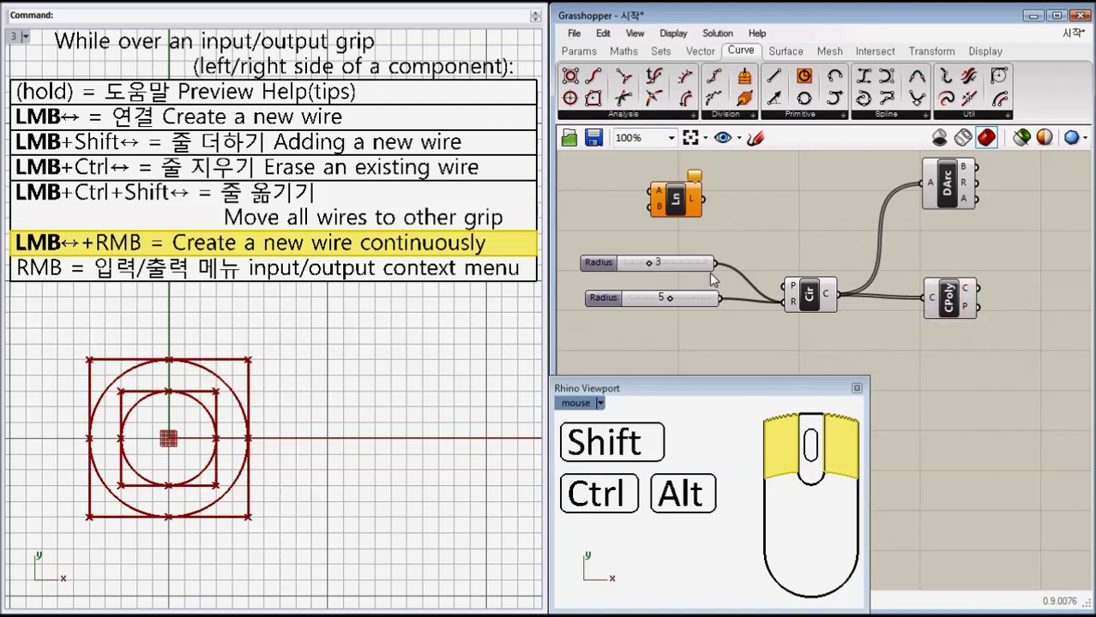
# Set the lower radius slider to 6 and erase the Circle's wires to the Control Polygon and Deconstruct Arc
pyautogui.moveTo(669, 298); pyautogui.dragTo(680, 307)
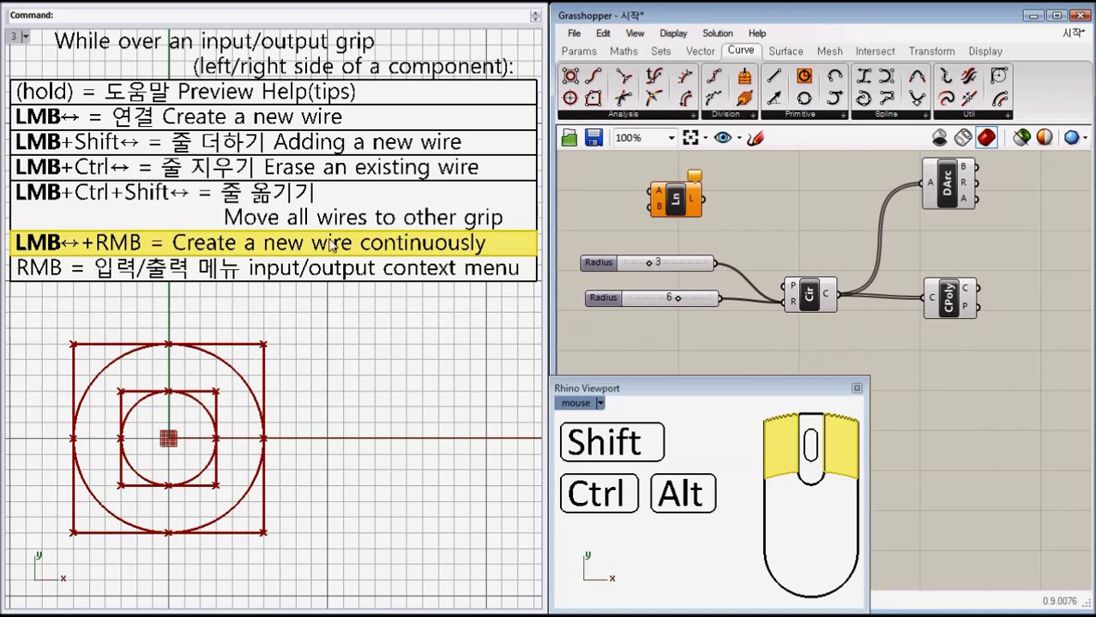
pyautogui.keyDown('ctrl'); pyautogui.moveTo(928, 299); pyautogui.dragTo(839, 295); pyautogui.keyUp('ctrl')
pyautogui.moveTo(921, 183)
pyautogui.keyDown('ctrl'); pyautogui.mouseDown()
pyautogui.moveTo(838, 295)
pyautogui.moveTo(922, 183)
pyautogui.mouseUp(); pyautogui.keyUp('ctrl')
# Try wiring the Circle's C output continuously to the Deconstruct Arc and Control Polygon inputs, and undo the wires
pyautogui.moveTo(838, 295)
pyautogui.mouseDown()
pyautogui.moveTo(928, 299)
pyautogui.moveTo(839, 295)
pyautogui.mouseUp()
pyautogui.moveTo(921, 184)
pyautogui.keyDown('ctrl'); pyautogui.mouseDown()
pyautogui.moveTo(838, 295)
pyautogui.moveTo(911, 191)
pyautogui.moveTo(922, 375)
pyautogui.moveTo(940, 391)
pyautogui.mouseUp(); pyautogui.keyUp('ctrl')
pyautogui.rightClick(912, 195)
pyautogui.rightClick(918, 301)
pyautogui.hotkey('ctrl', 'z')
pyautogui.hotkey('ctrl', 'z')
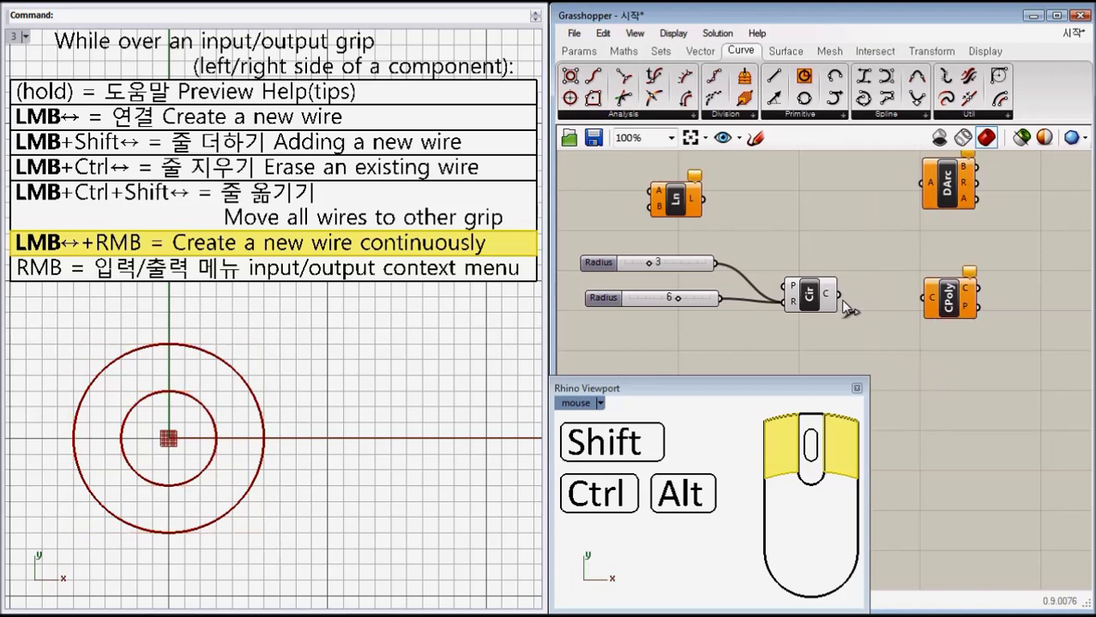
# Wire the Circle's C output to the Deconstruct Arc's A and Control Polygon's C inputs in one continuous operation
pyautogui.moveTo(842, 302)
pyautogui.mouseDown()
pyautogui.moveTo(922, 305)
pyautogui.moveTo(920, 251)
pyautogui.moveTo(904, 232)
pyautogui.moveTo(925, 182)
pyautogui.mouseUp()
pyautogui.rightClick(922, 305)
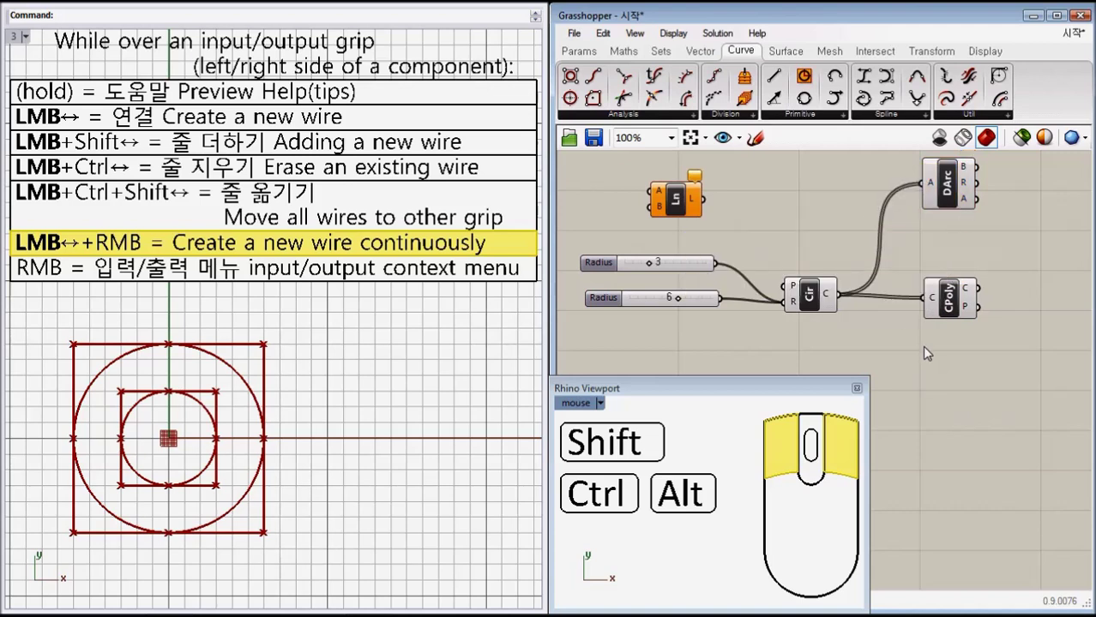
# Clear the input diagram's highlights and highlight the surface behind the input/output context menu row
pyautogui.moveTo(524, 354); pyautogui.dragTo(511, 355)
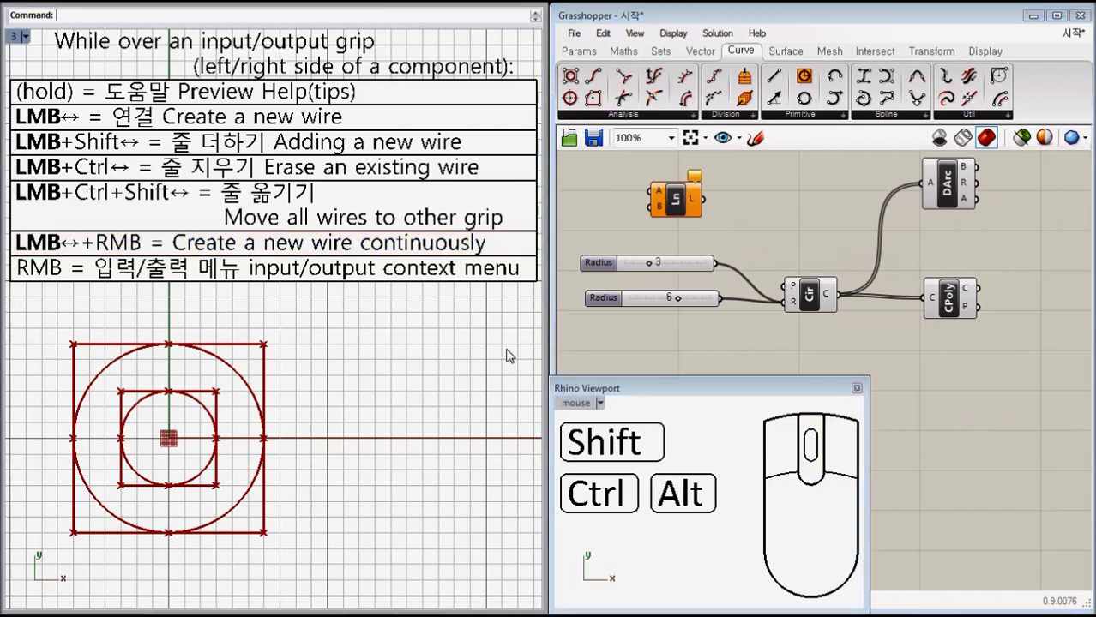
pyautogui.click(519, 283)
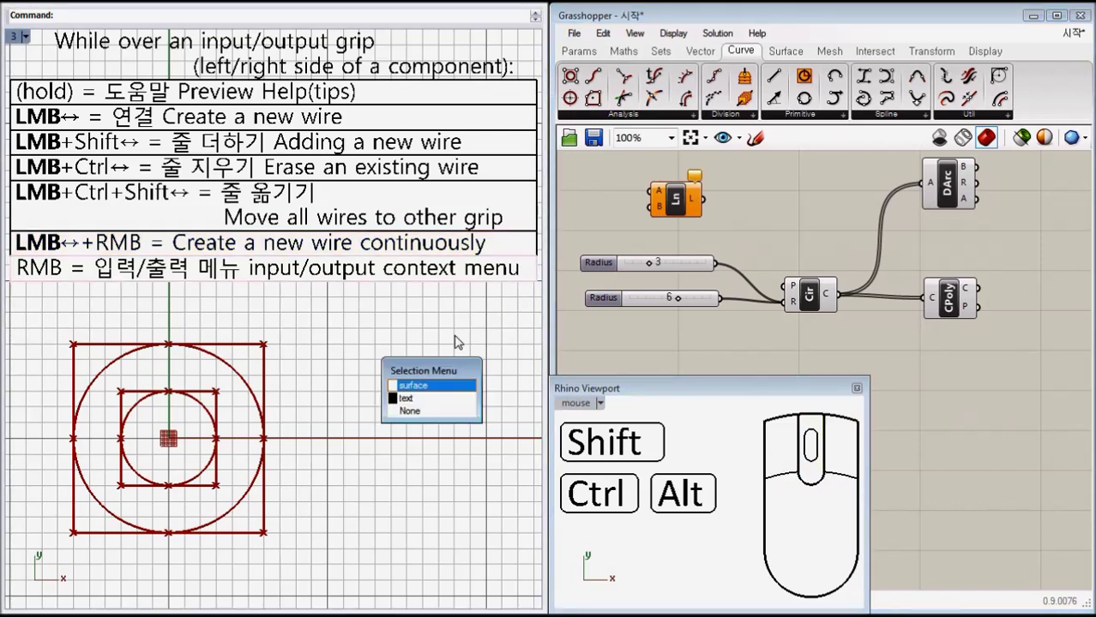
pyautogui.click(429, 386)
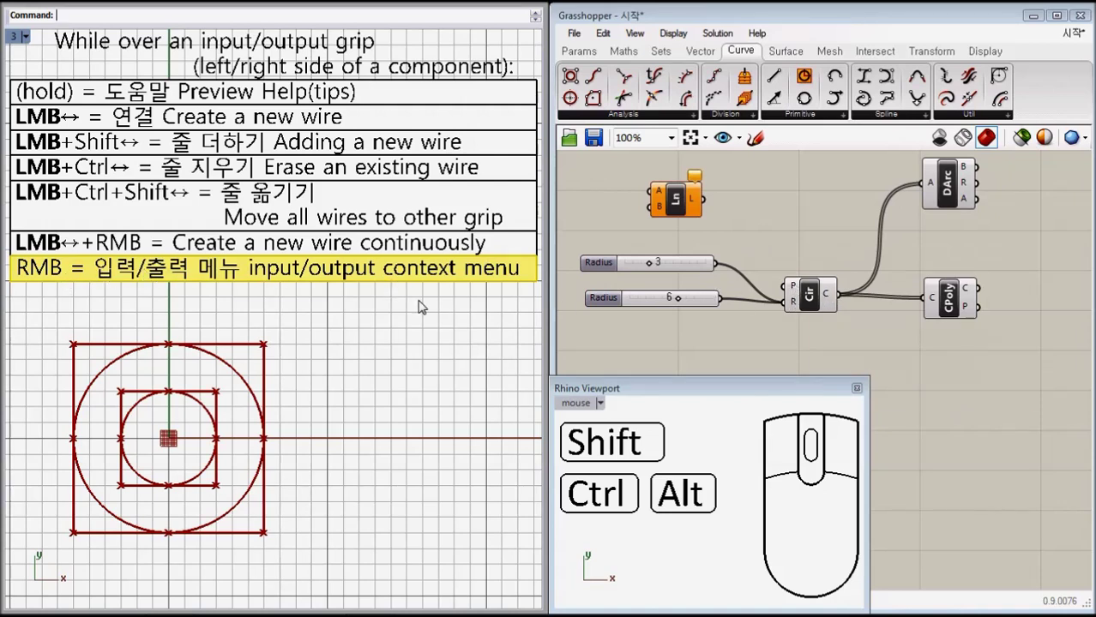
# Disconnect the Circle's C output from the Deconstruct Arc's A input and from the Control Polygon's C input
pyautogui.rightClick(826, 294)
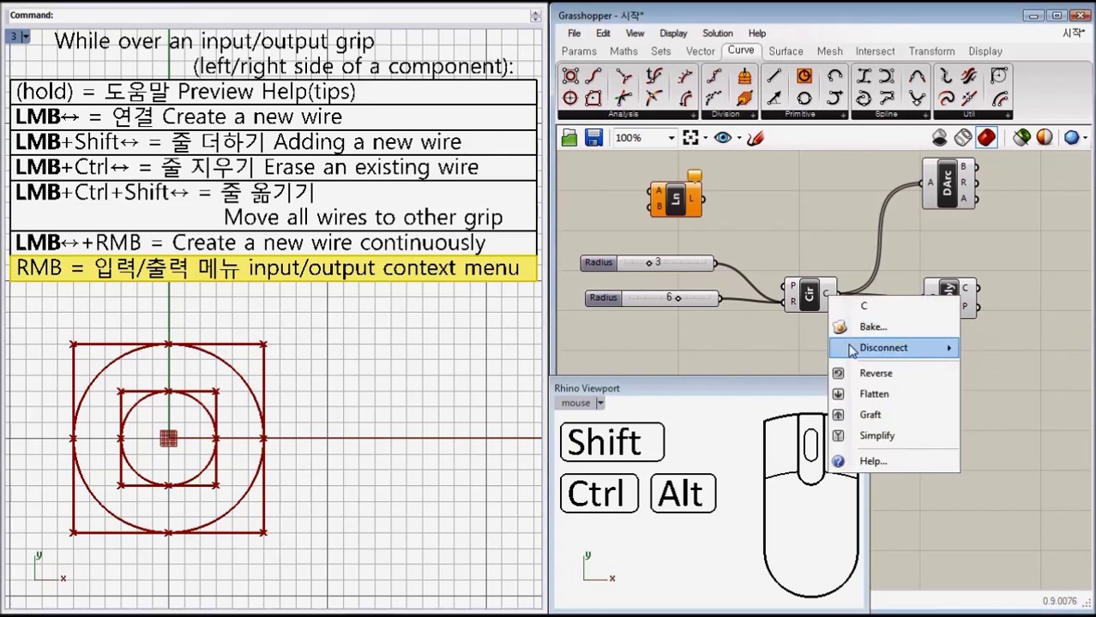
pyautogui.moveTo(849, 349)
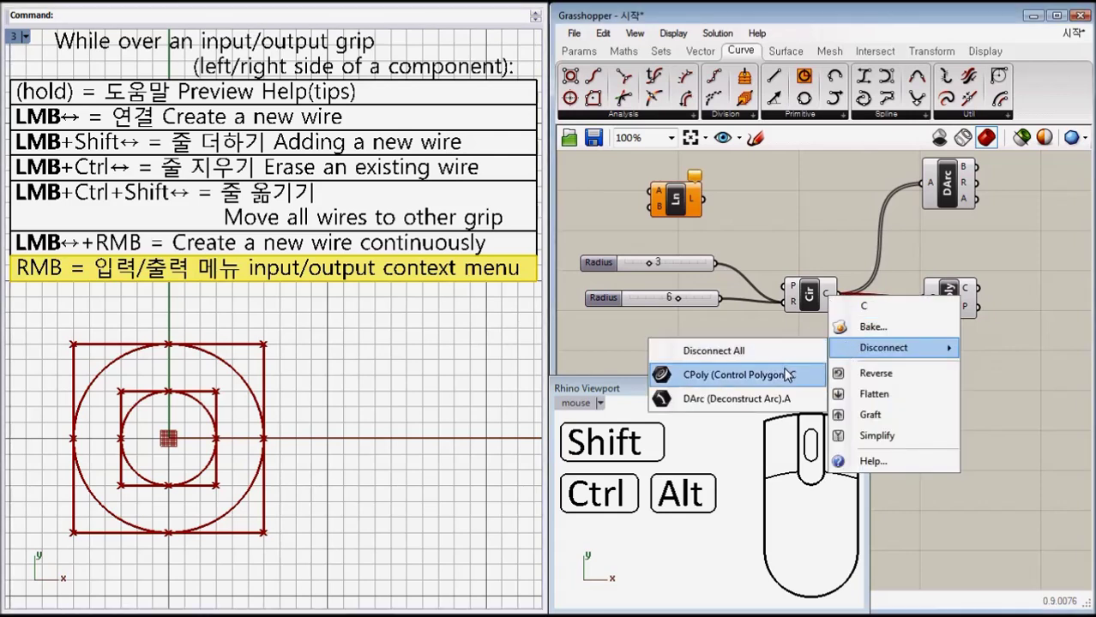
pyautogui.click(783, 397)
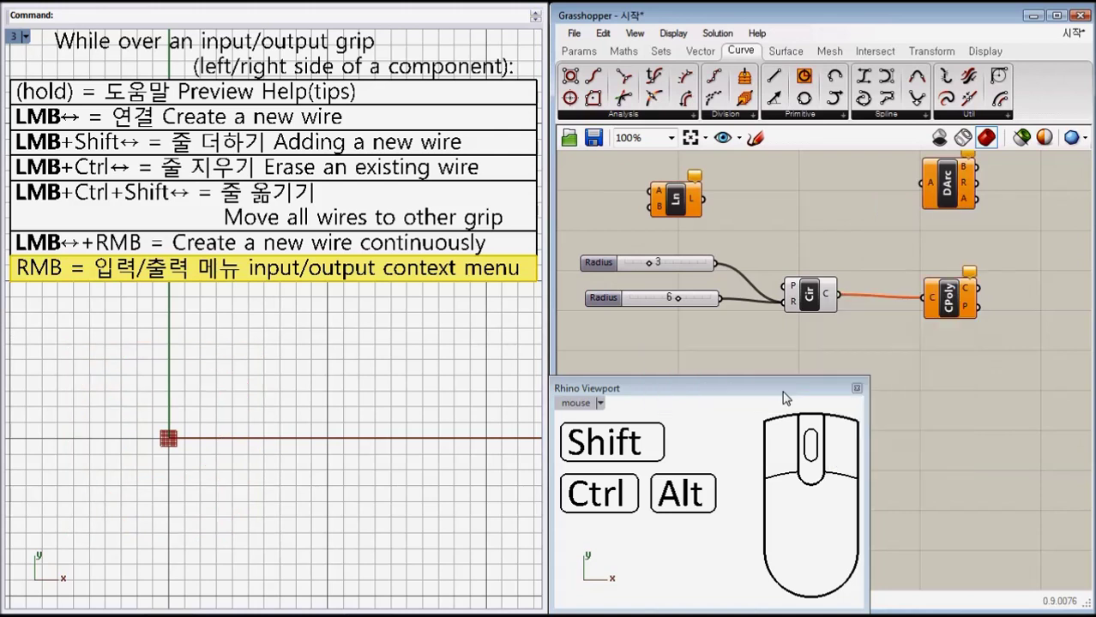
pyautogui.rightClick(926, 299)
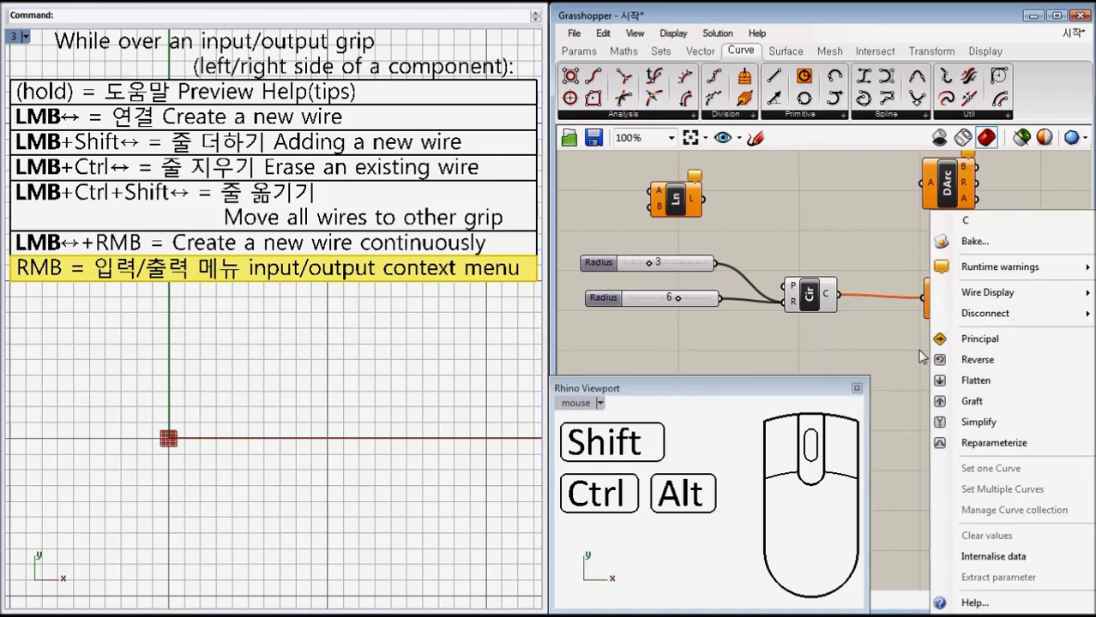
pyautogui.moveTo(960, 319)
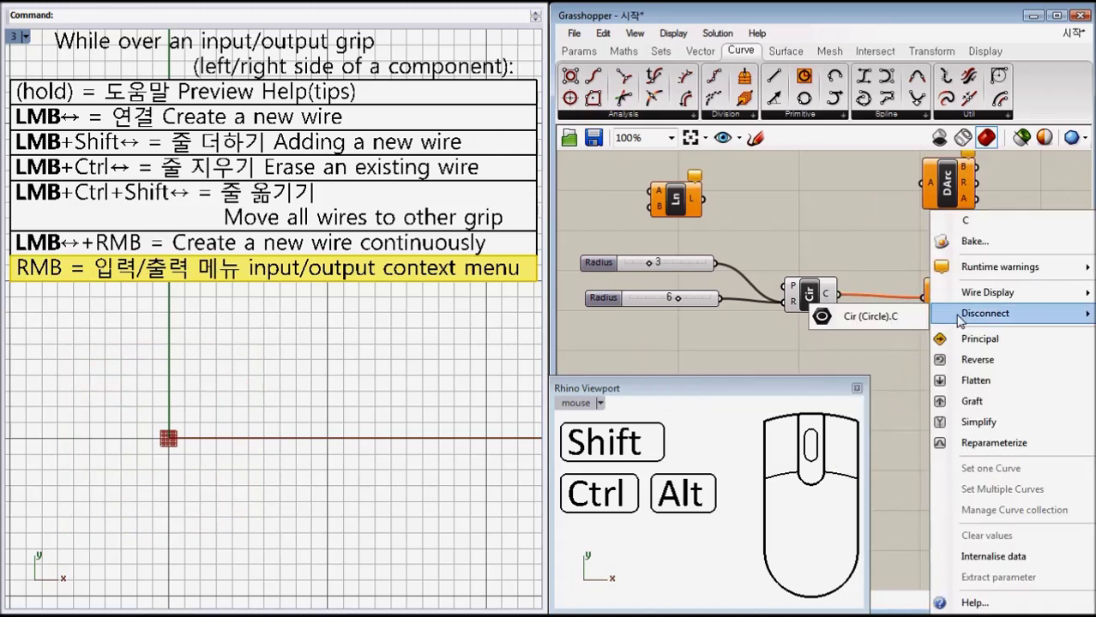
pyautogui.click(916, 317)
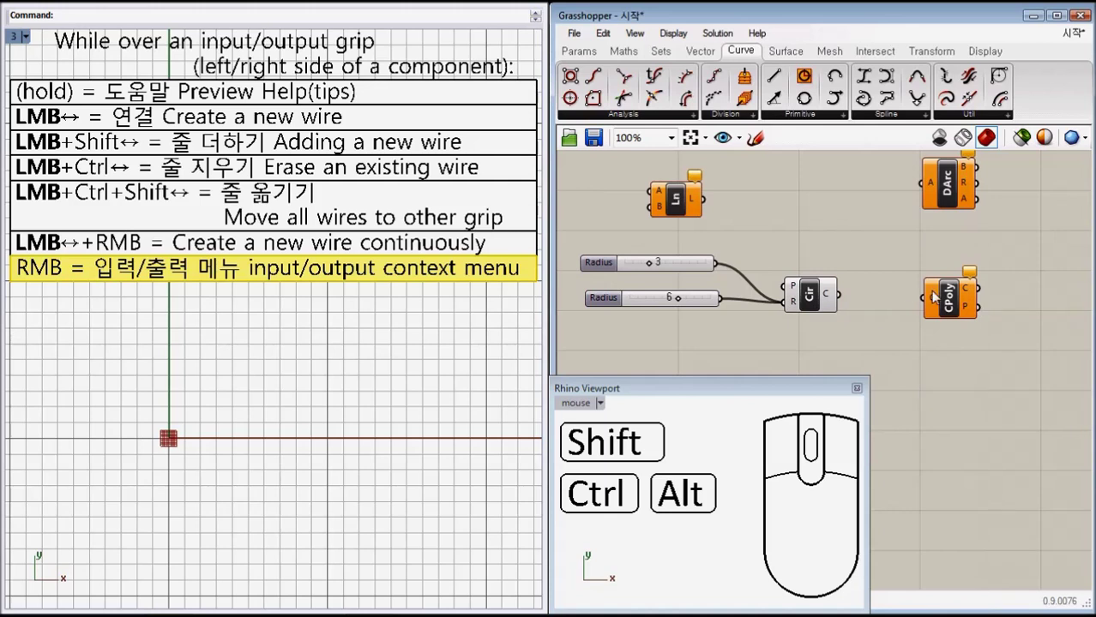
# Disconnect the upper slider and the lower slider from the Circle's R input, one at a time
pyautogui.rightClick(790, 301)
pyautogui.moveTo(825, 348)
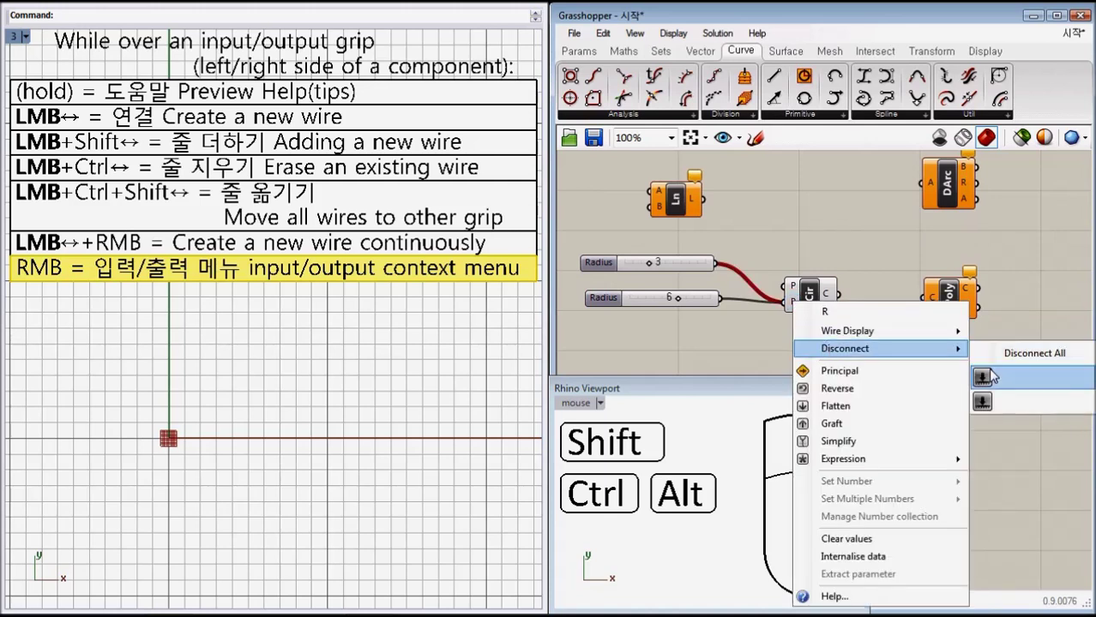
pyautogui.click(982, 378)
pyautogui.rightClick(790, 300)
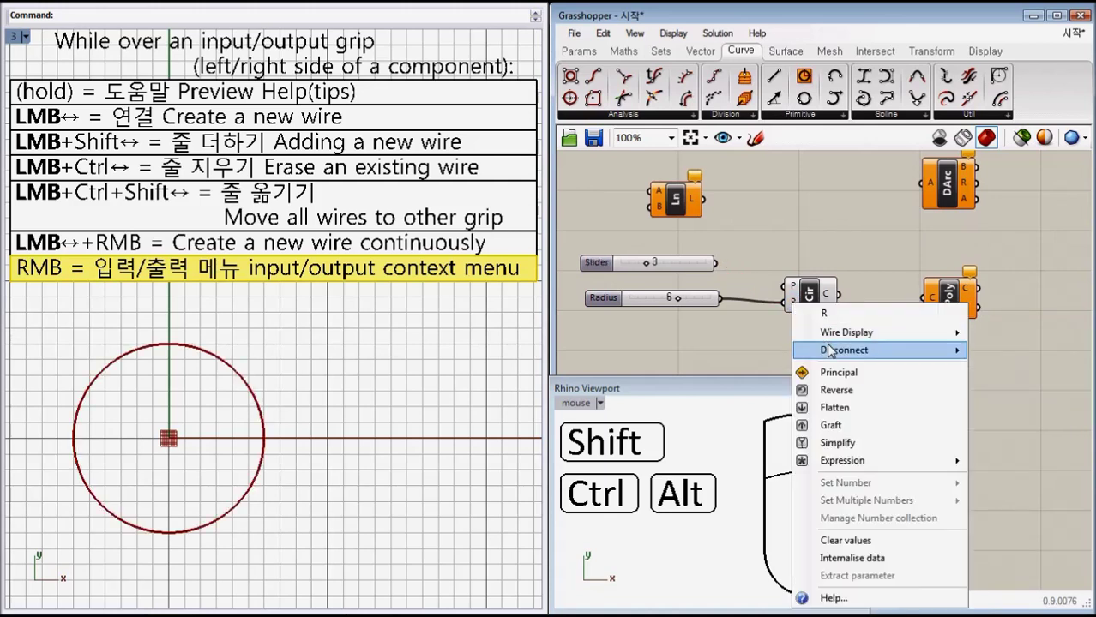
pyautogui.moveTo(829, 350)
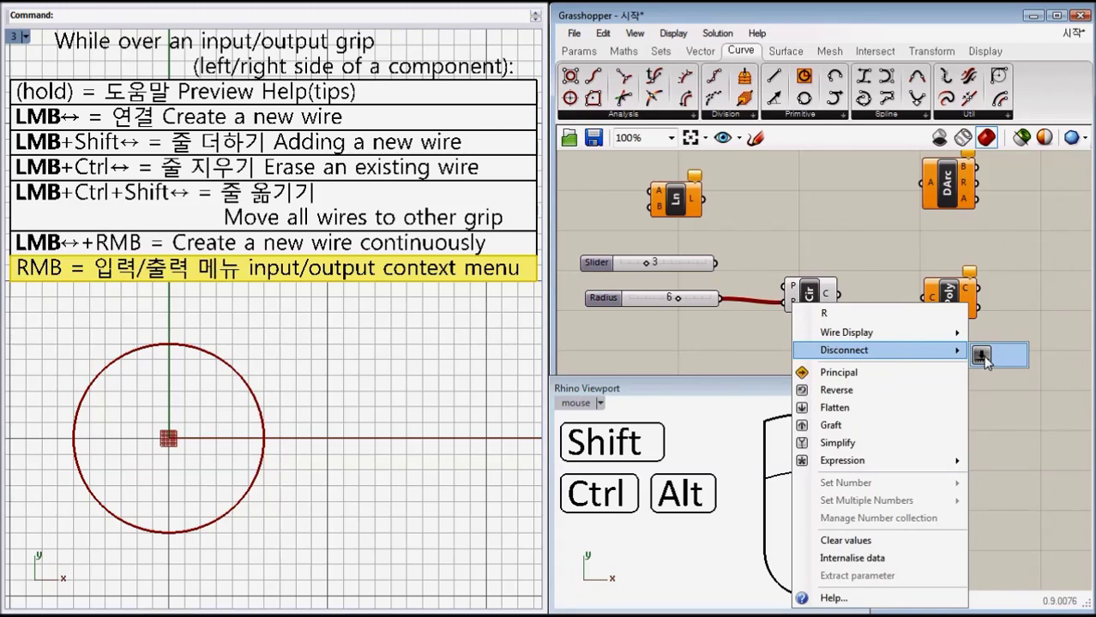
pyautogui.click(983, 357)
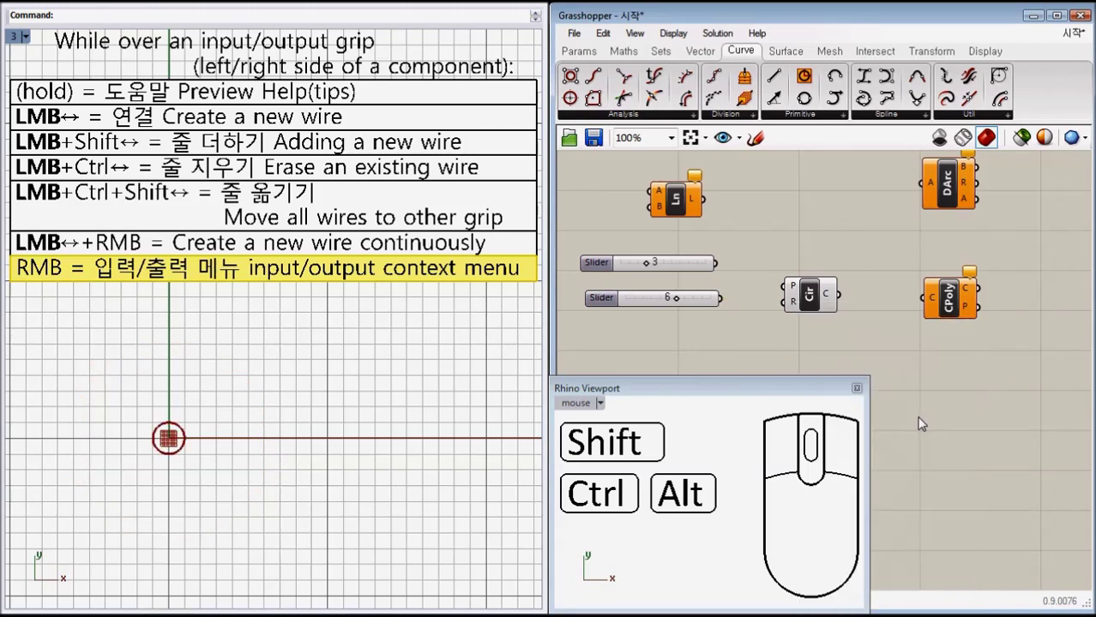